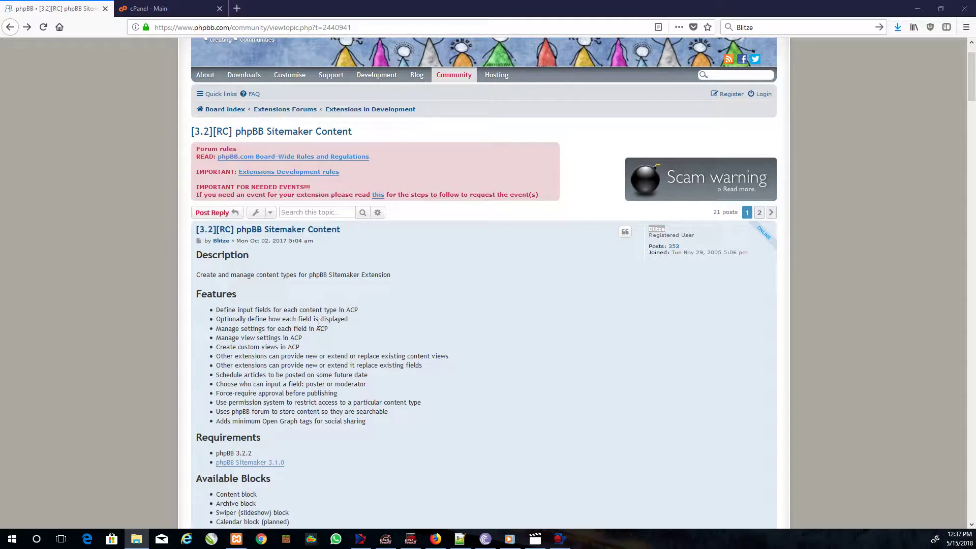
# - Bring the browser window forward and scroll through the current page
pyautogui.click(562, 283)
pyautogui.scroll(-3, 482, 286)
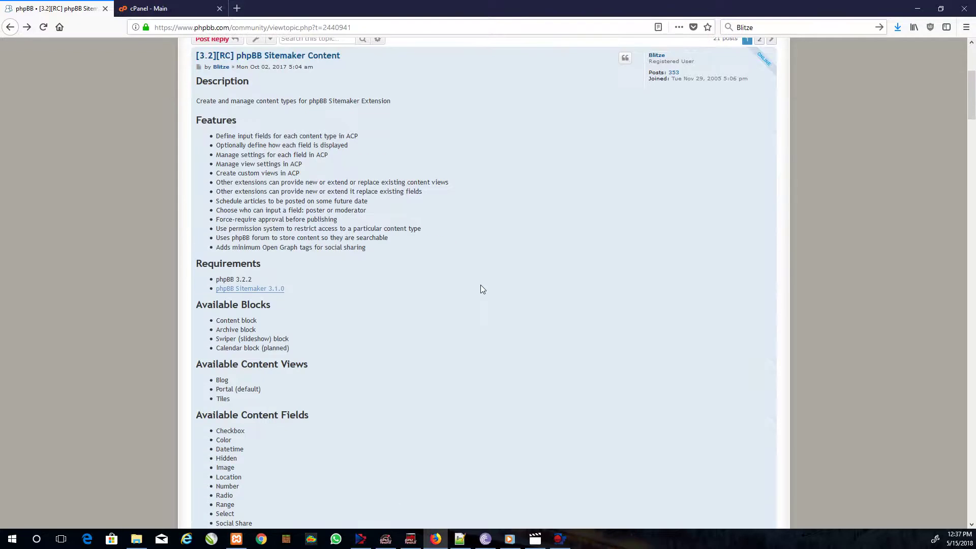
pyautogui.scroll(-12, 482, 288)
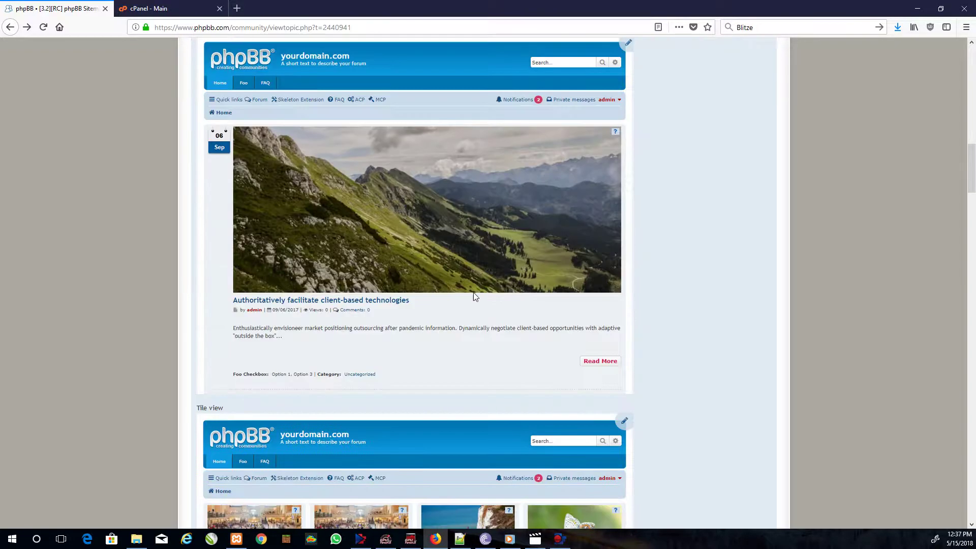
pyautogui.scroll(3, 472, 298)
pyautogui.scroll(-3, 471, 300)
pyautogui.scroll(6, 470, 299)
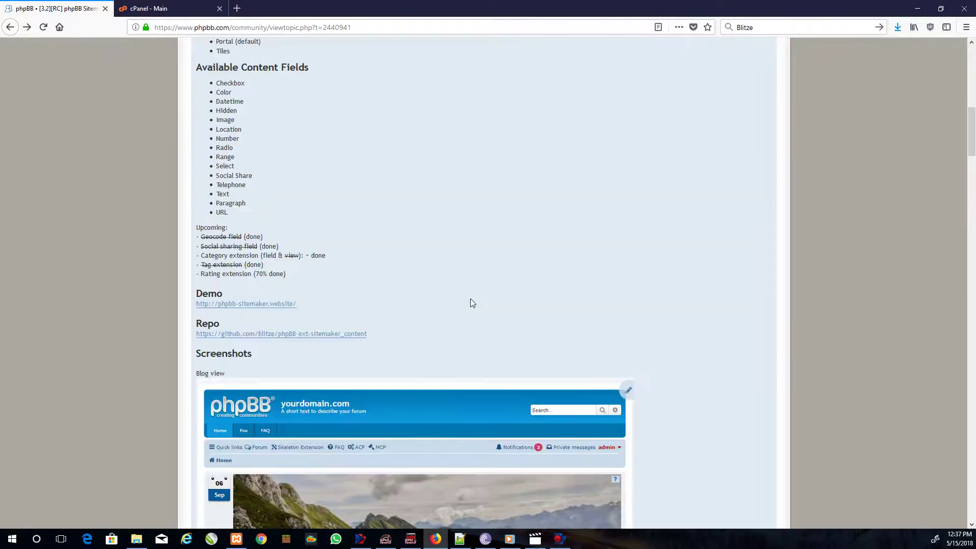
pyautogui.scroll(8, 471, 300)
pyautogui.scroll(-3, 471, 299)
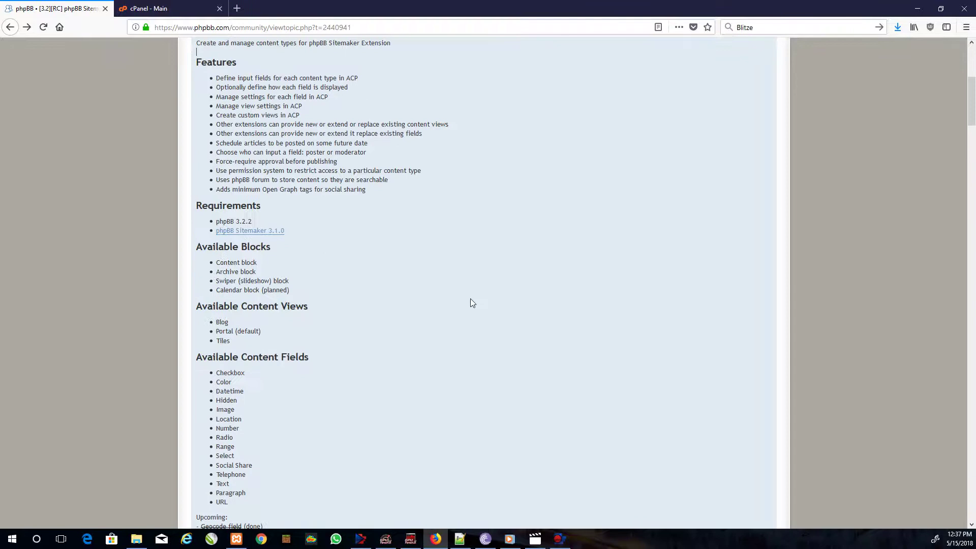
pyautogui.scroll(1, 471, 300)
pyautogui.scroll(3, 470, 299)
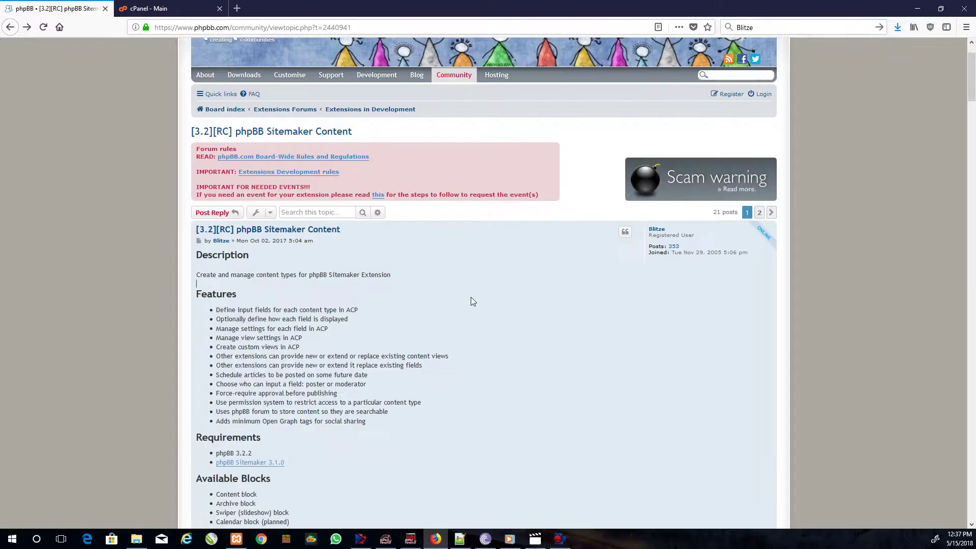
pyautogui.scroll(1, 471, 301)
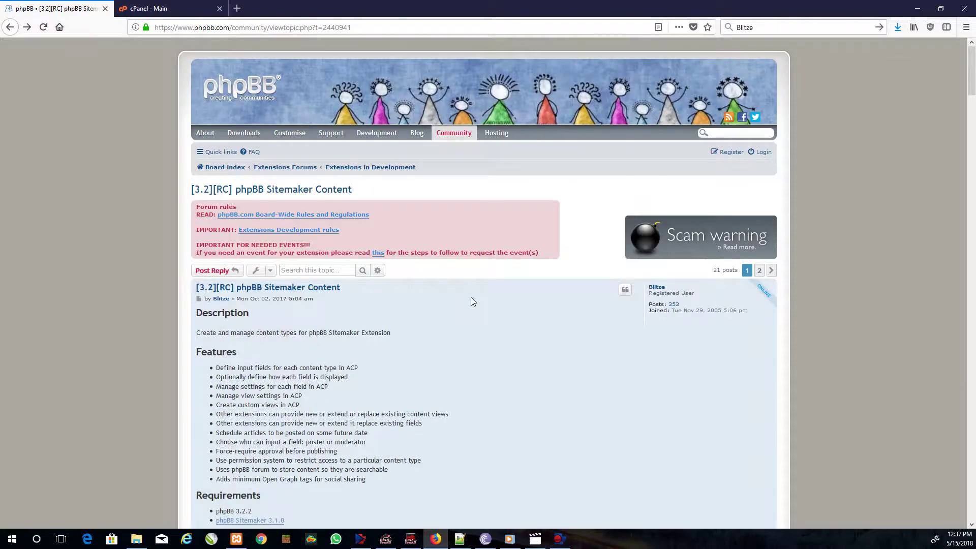
pyautogui.scroll(-2, 470, 302)
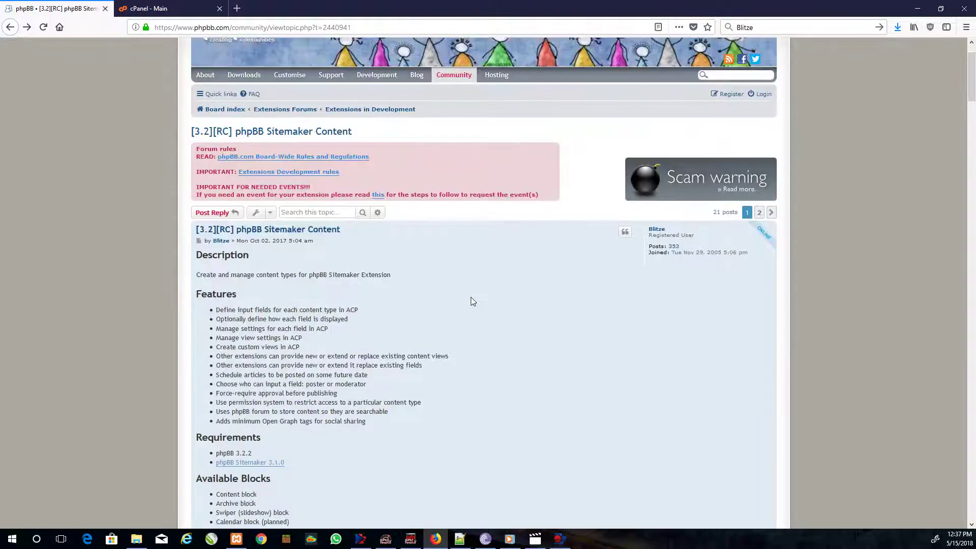
pyautogui.scroll(-3, 472, 302)
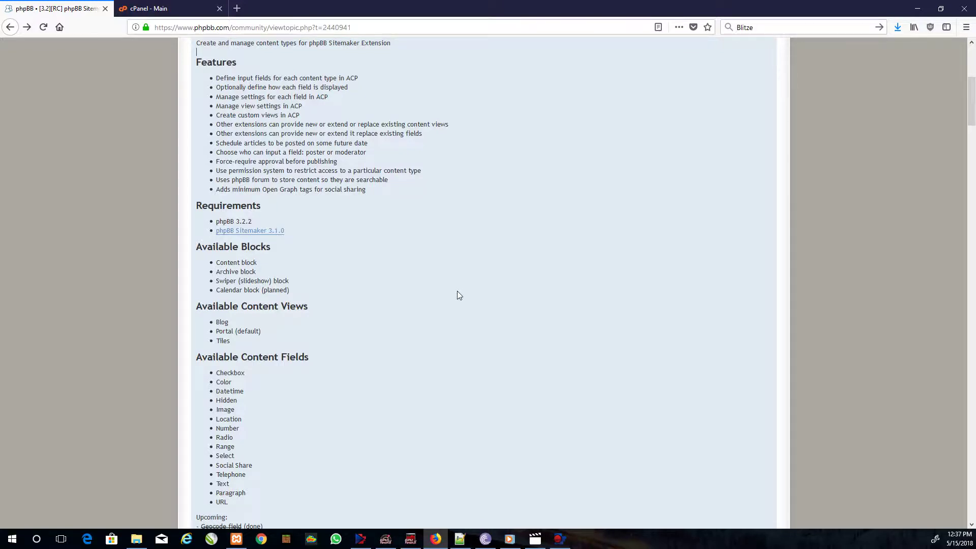
pyautogui.scroll(3, 453, 295)
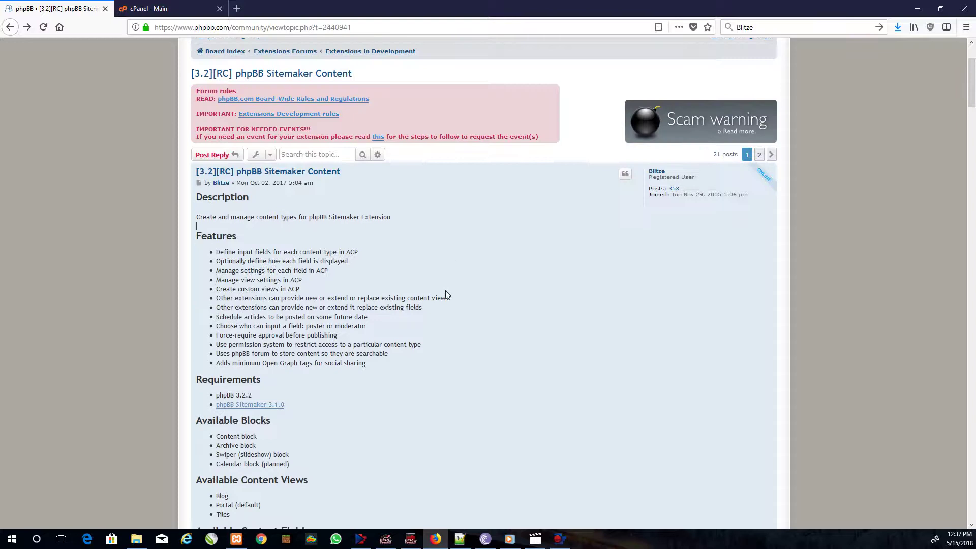
# - Open the phpBB application page from cPanel's expanded Web Applications list
pyautogui.click(175, 8)
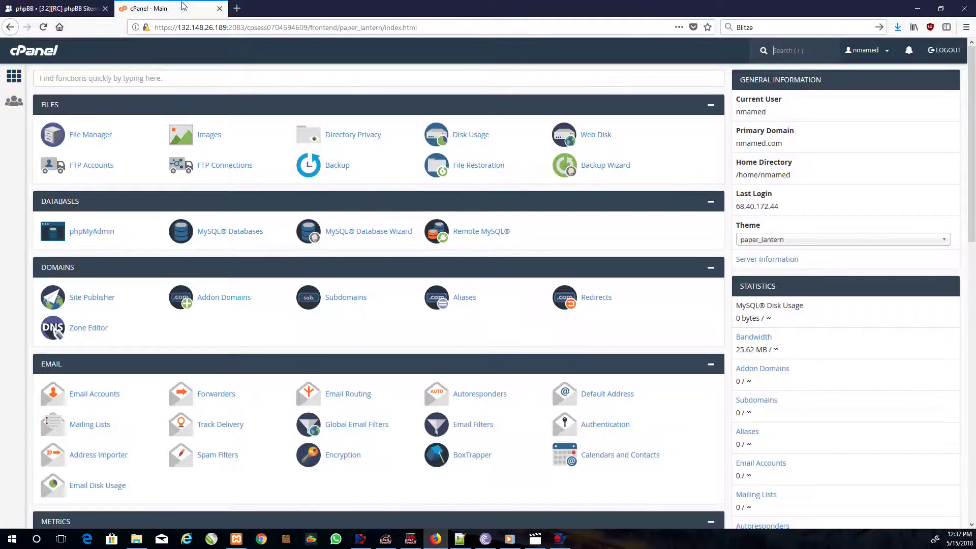
pyautogui.scroll(-15, 209, 220)
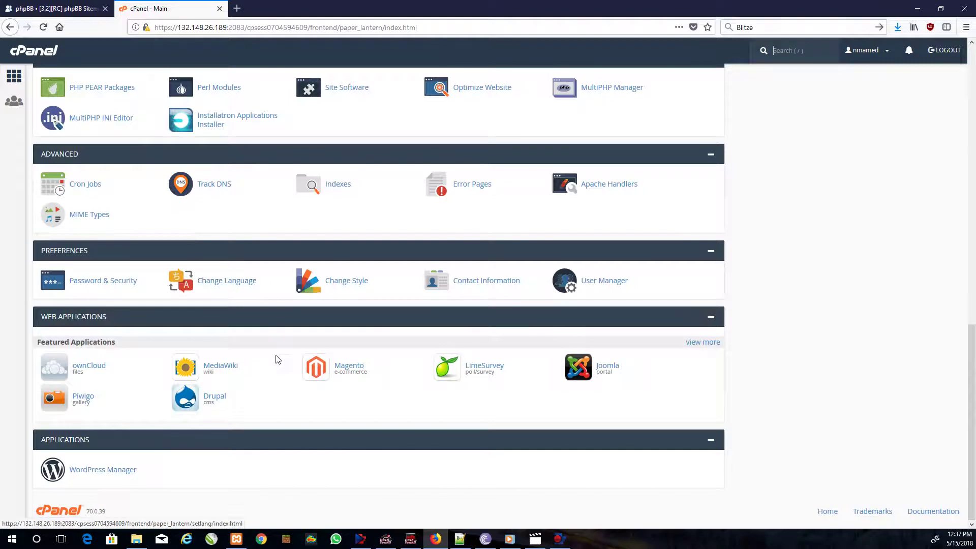
pyautogui.click(708, 346)
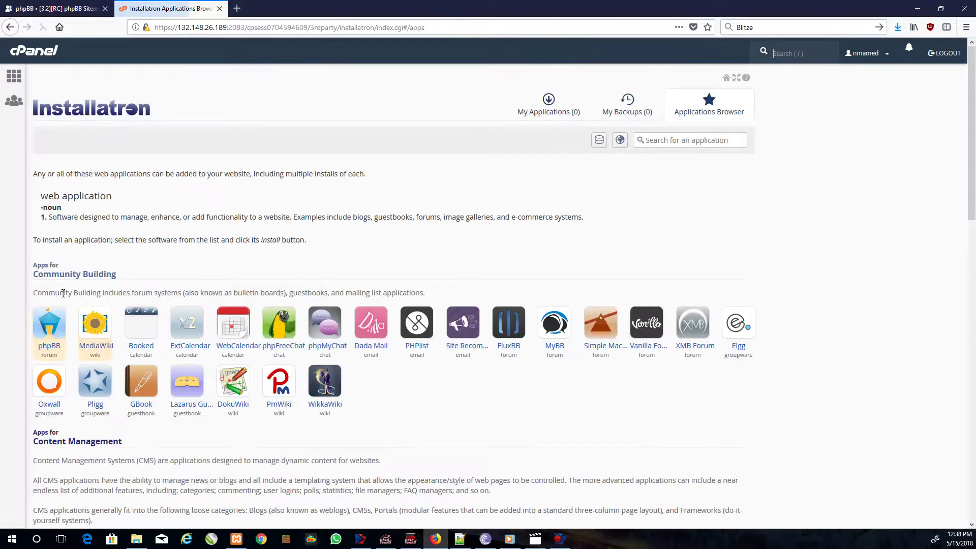
pyautogui.click(49, 321)
pyautogui.scroll(-3, 353, 313)
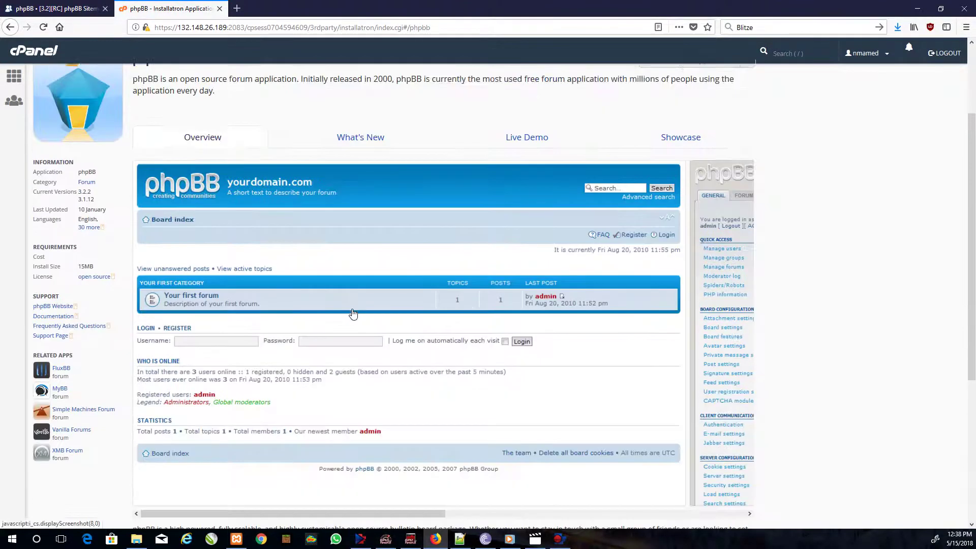
pyautogui.scroll(3, 353, 314)
# - Start the phpBB install into directory 'phpbb' with a new administrator username and password
pyautogui.click(683, 177)
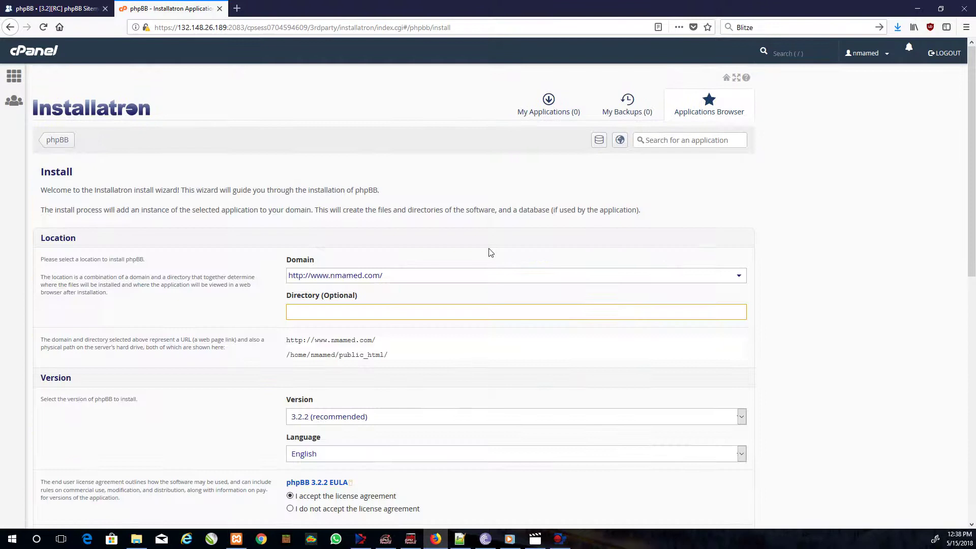
pyautogui.write('phpbb')
pyautogui.scroll(-10, 279, 319)
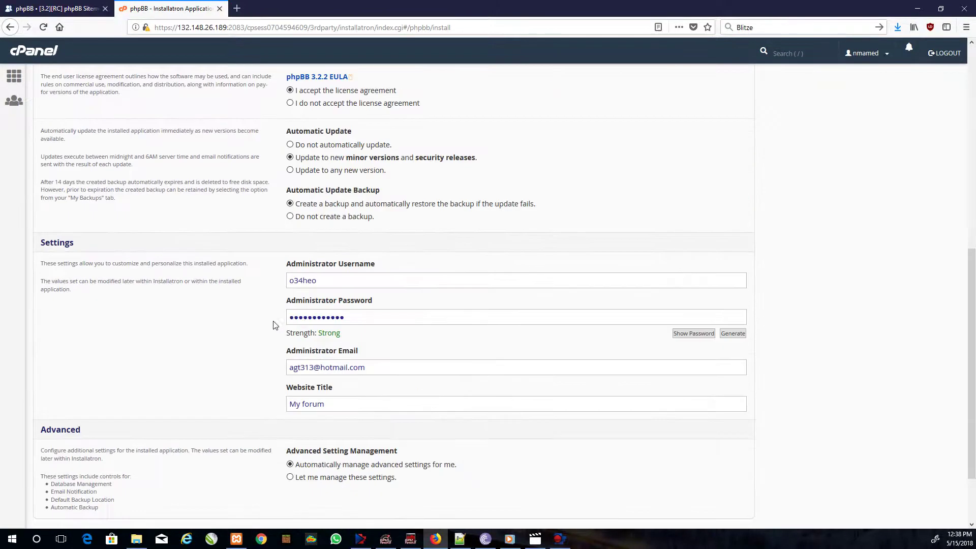
pyautogui.doubleClick(324, 284)
pyautogui.write('user')
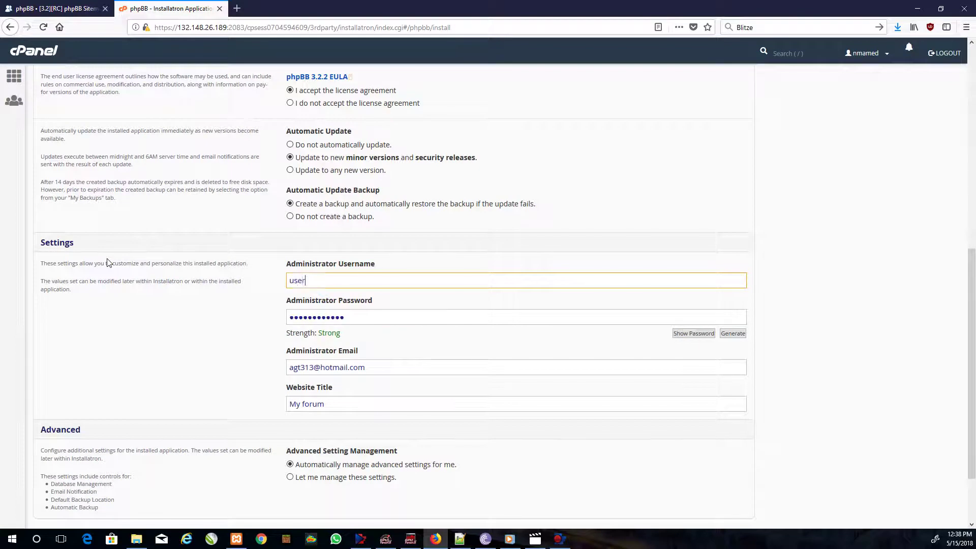
pyautogui.press('Tab')
pyautogui.write('password')
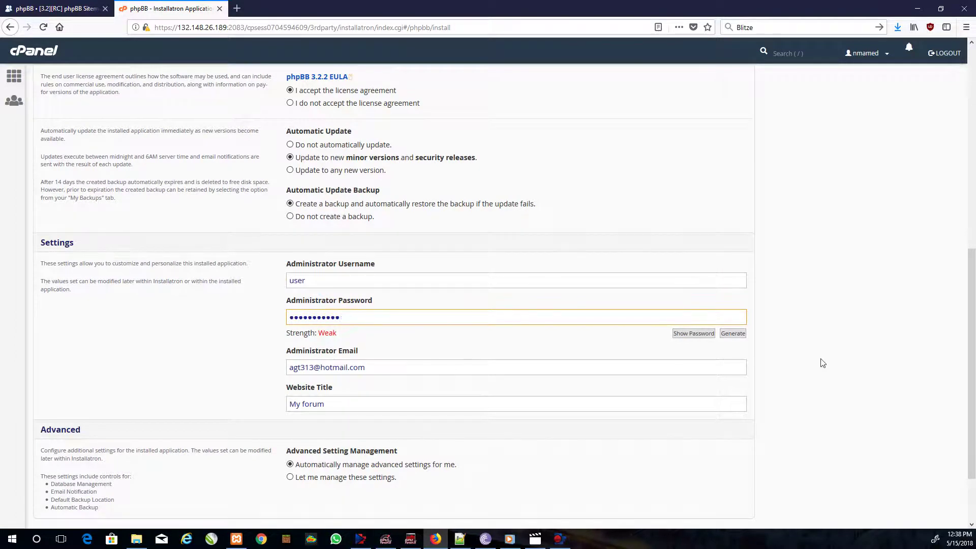
# - Run the installation and decline Firefox's offer to save the login
pyautogui.scroll(-3, 822, 362)
pyautogui.click(737, 456)
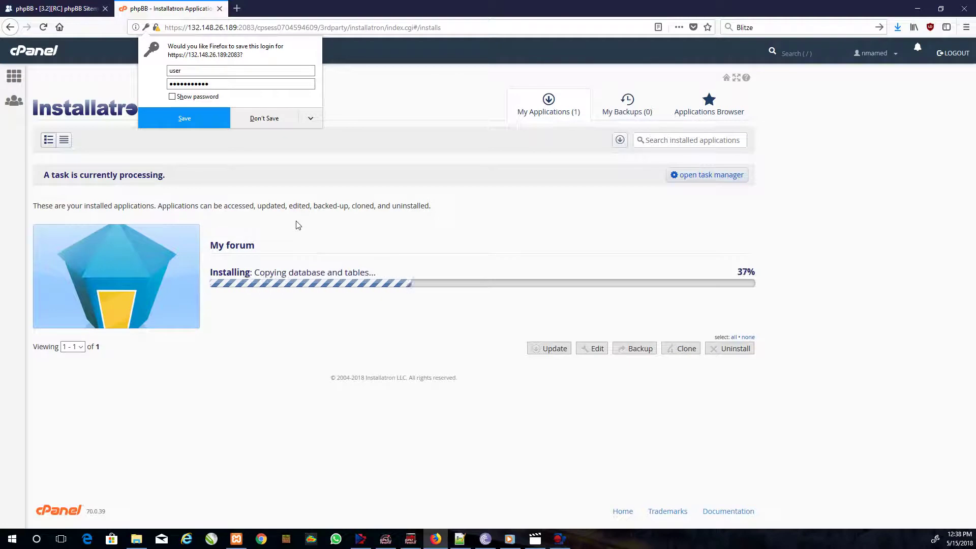
pyautogui.click(268, 124)
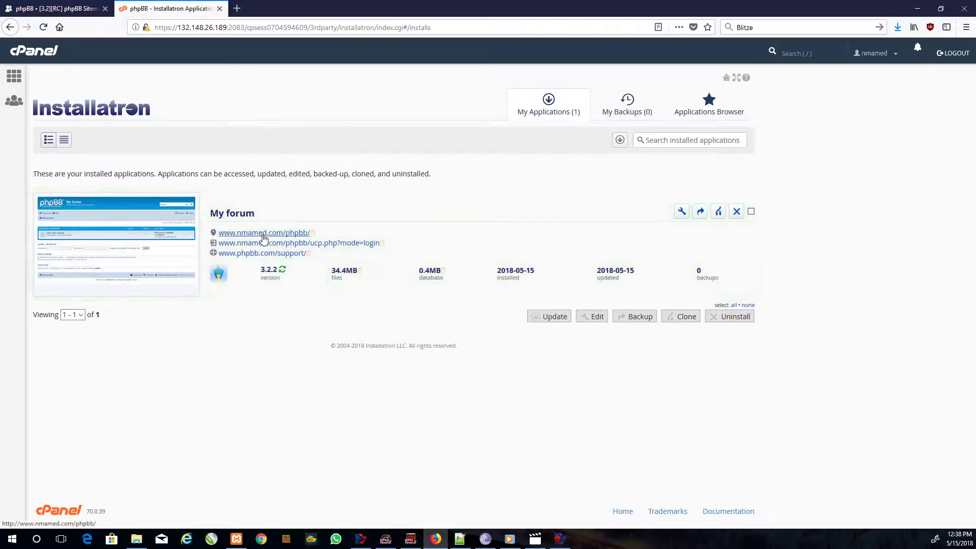
# - Log in to the new forum in a new tab with the administrator credentials
pyautogui.rightClick(270, 249)
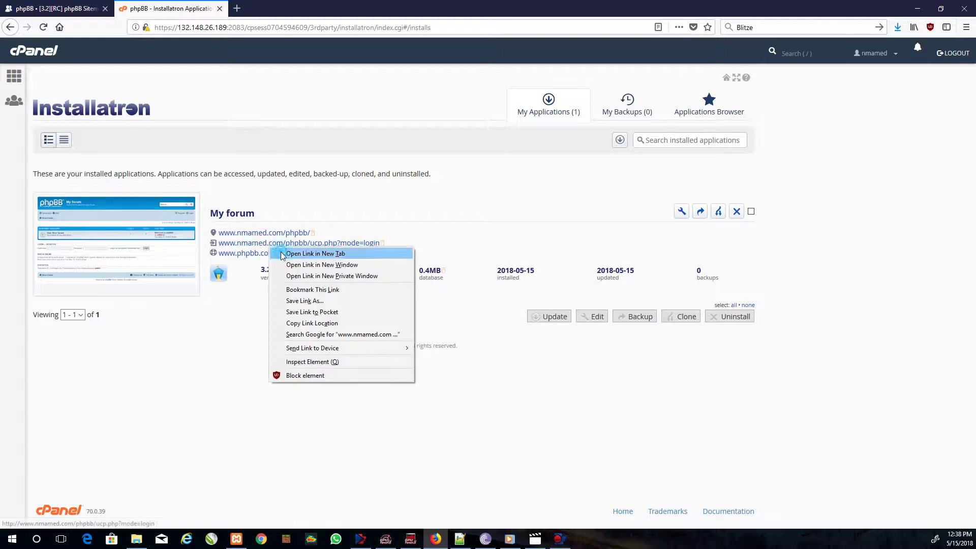
pyautogui.click(279, 253)
pyautogui.click(277, 8)
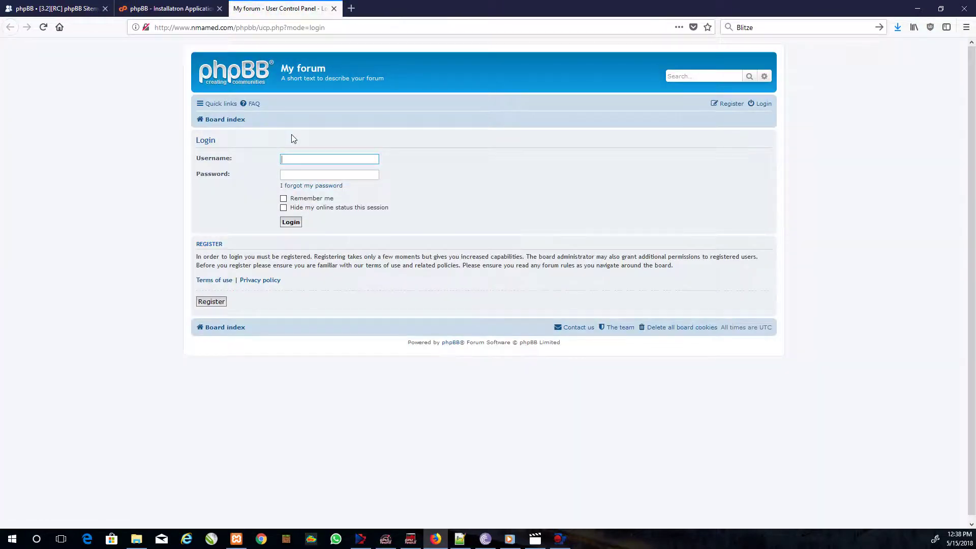
pyautogui.write('user')
pyautogui.press('Tab')
pyautogui.write('p')
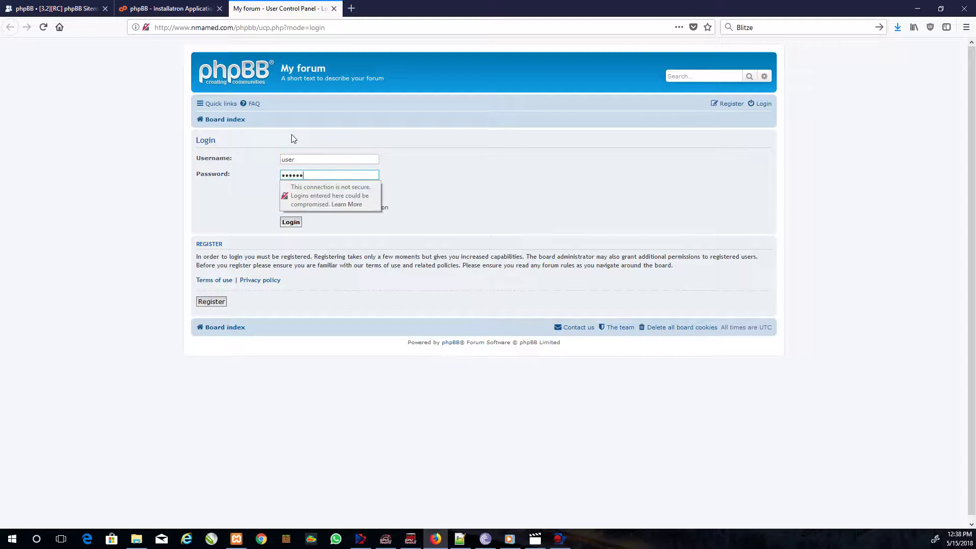
pyautogui.press('Return')
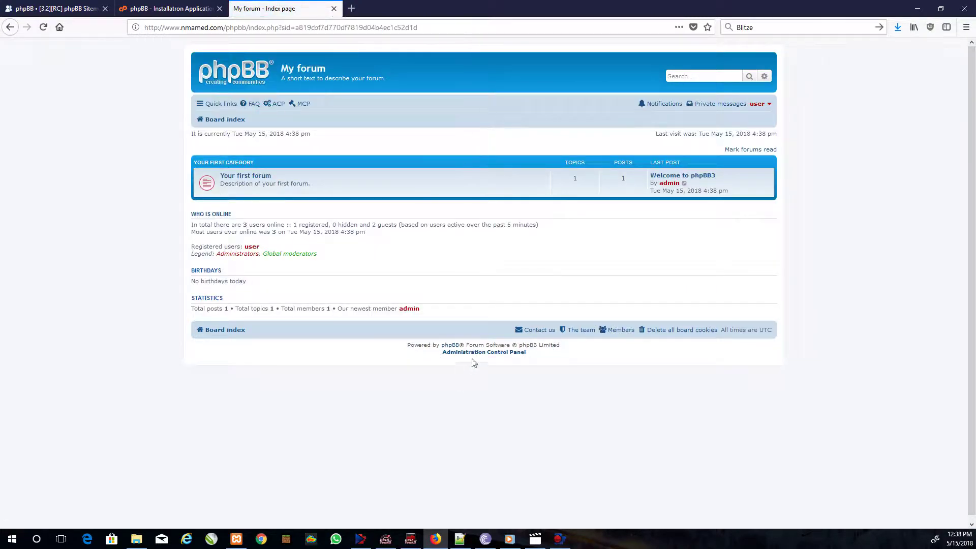
# - Open the Administration Control Panel in a new tab and re-authenticate with the admin password
pyautogui.rightClick(465, 352)
pyautogui.click(501, 364)
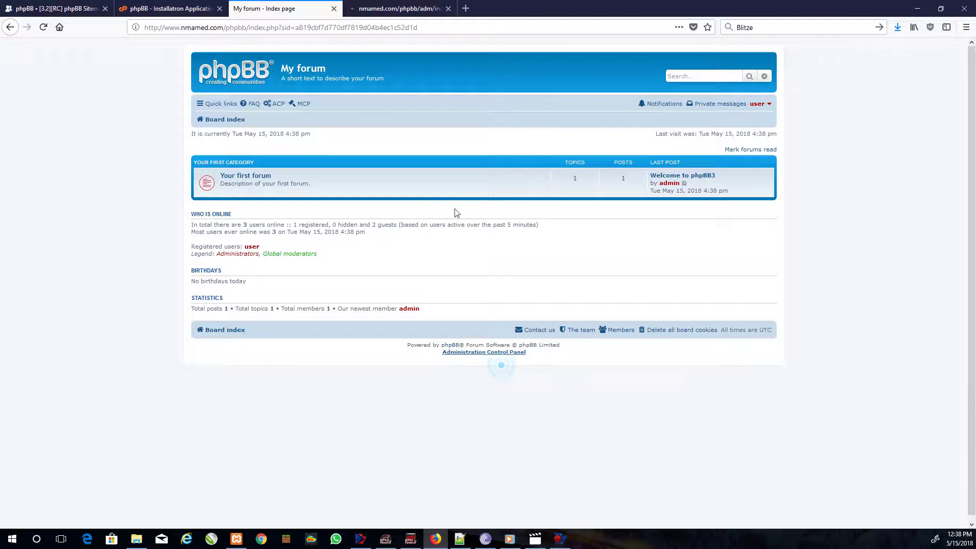
pyautogui.click(399, 6)
pyautogui.write('***')
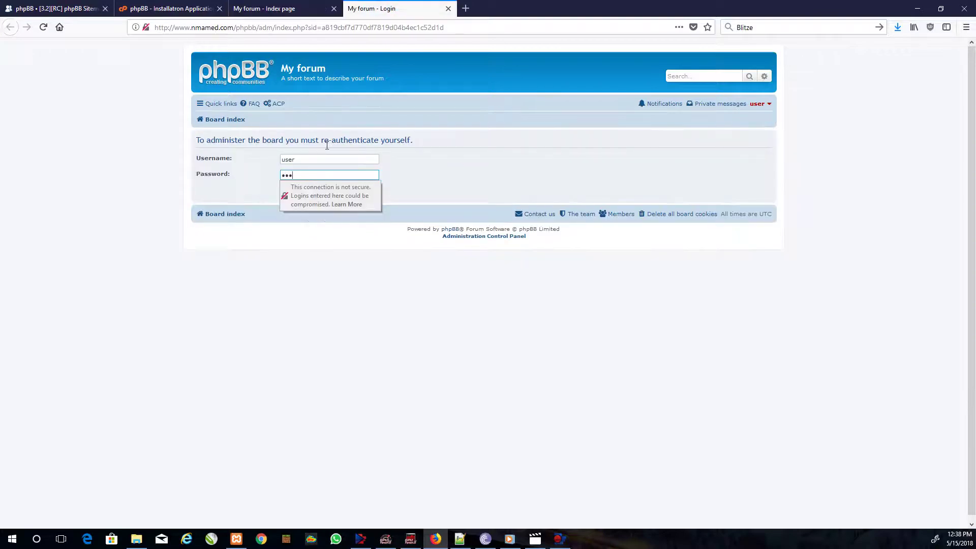
pyautogui.write('***')
pyautogui.press('Return')
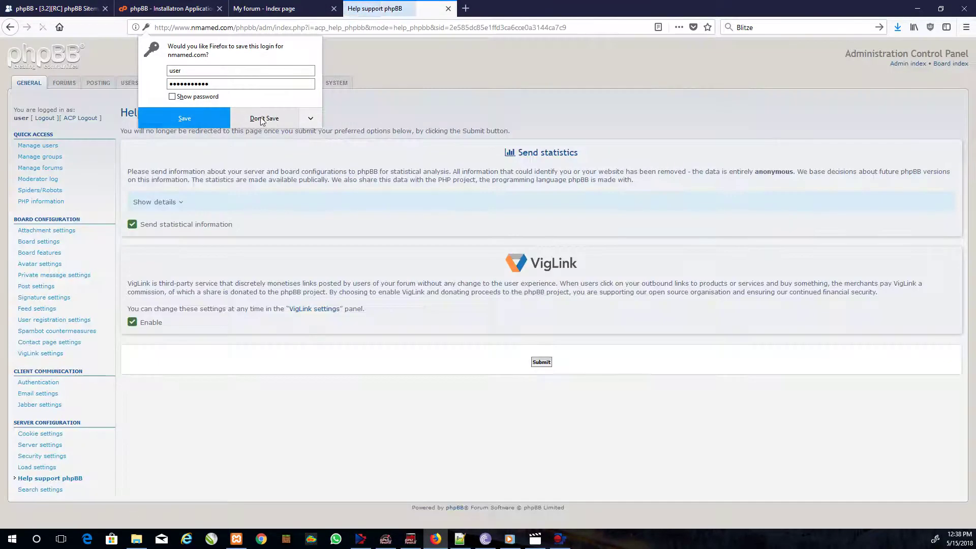
pyautogui.click(261, 119)
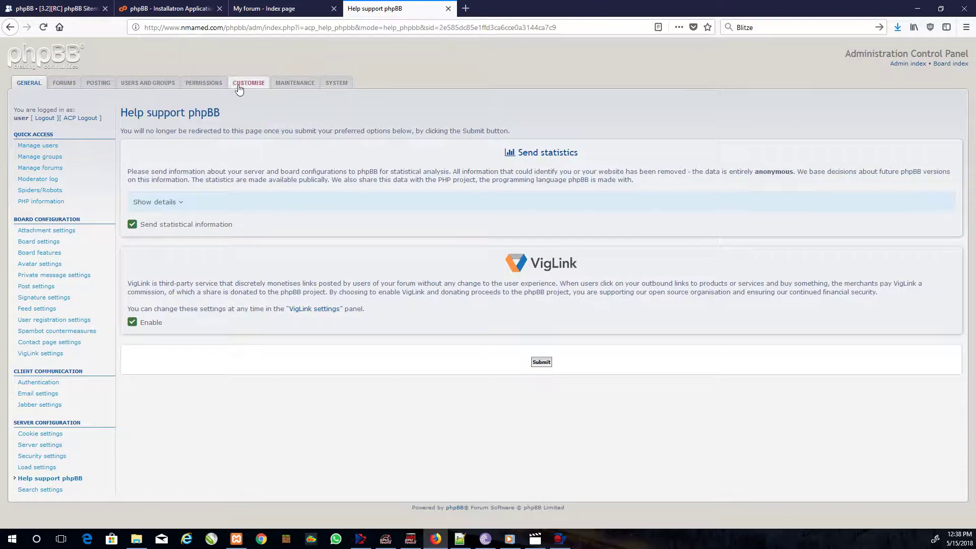
# - Open the phpBB Sitemaker 3.1.0 extension page from the Sitemaker Content topic
pyautogui.click(55, 9)
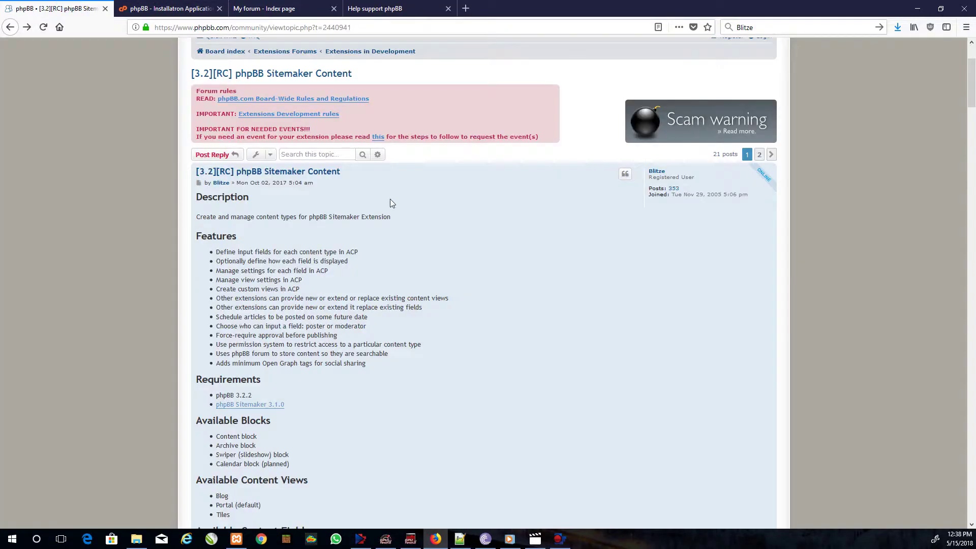
pyautogui.scroll(-2, 391, 202)
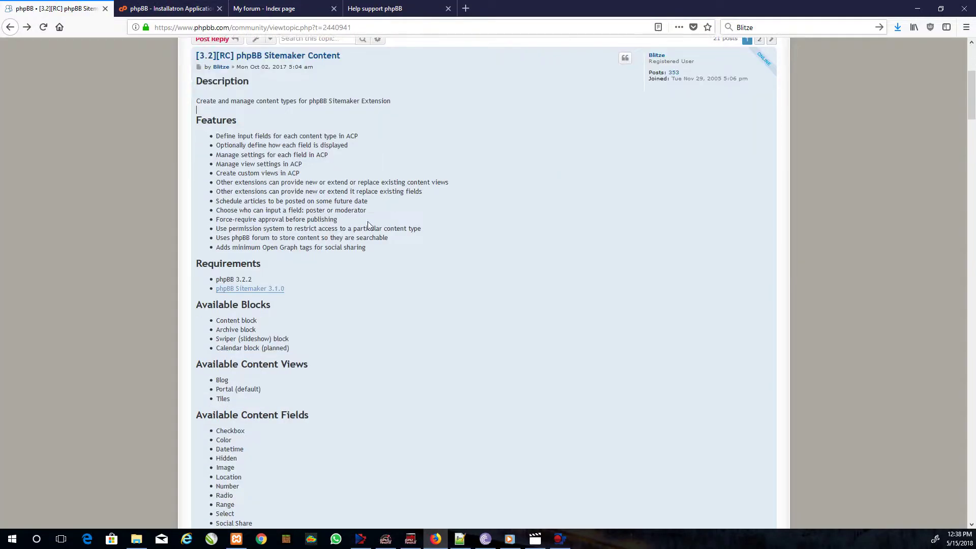
pyautogui.click(237, 293)
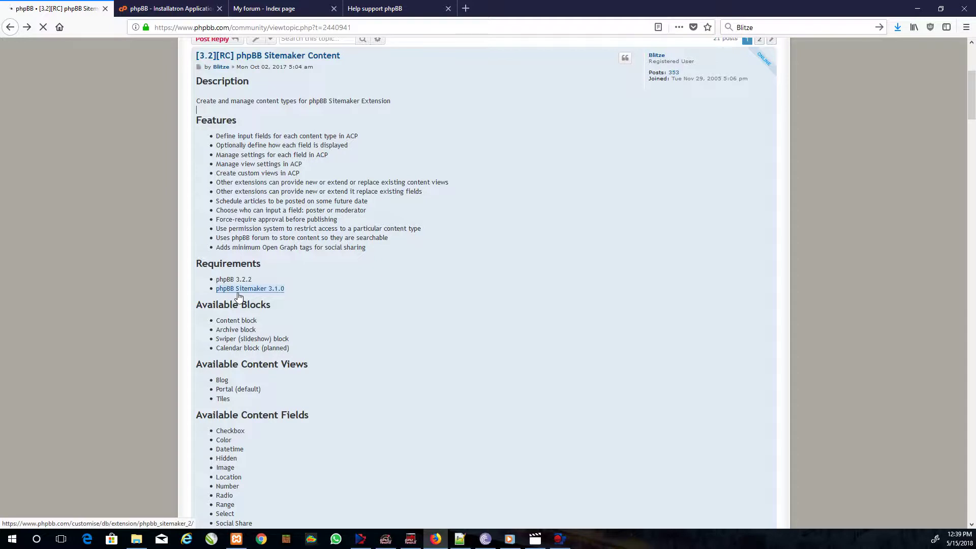
pyautogui.click(241, 291)
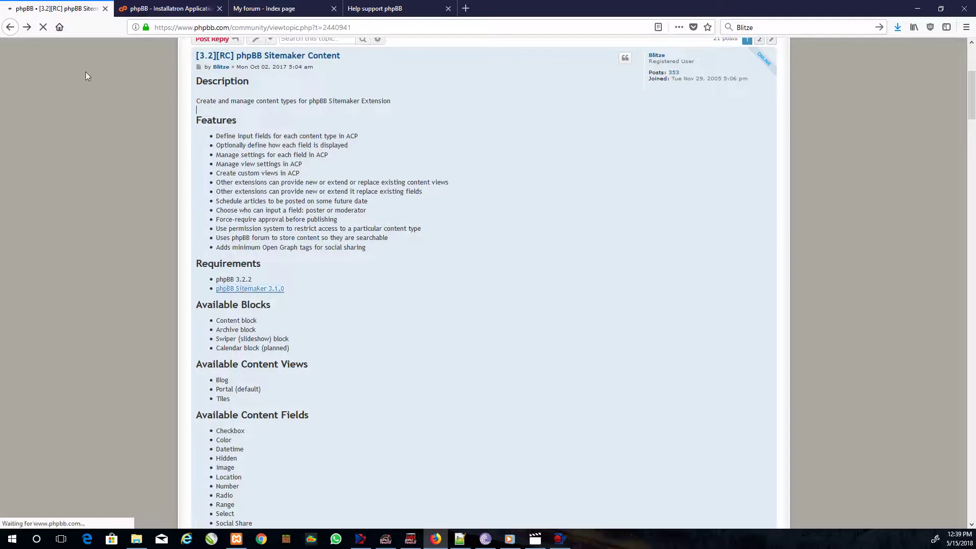
pyautogui.click(250, 293)
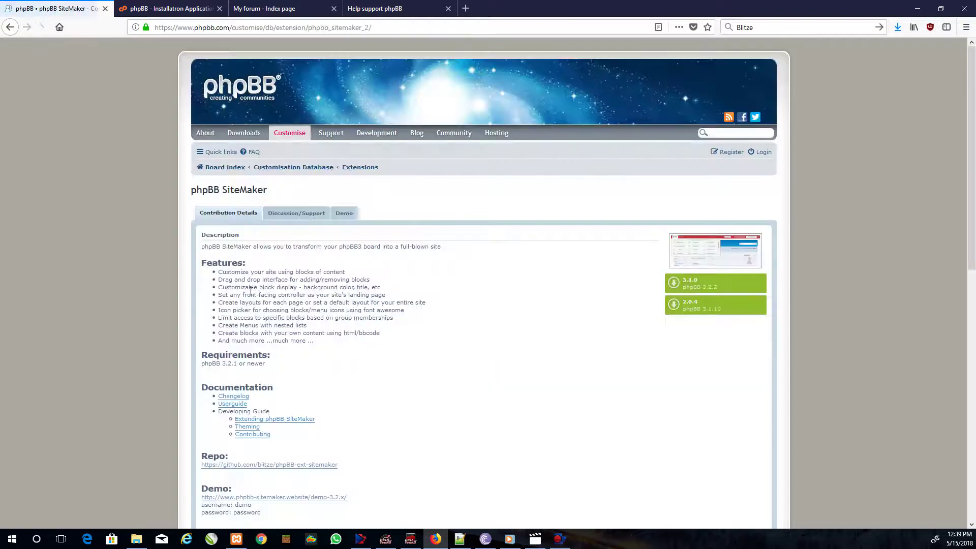
# - Save phpBB_Sitemaker_3.1.0.zip into F:\Scripts\phpbb and return to the Installatron tab
pyautogui.click(698, 293)
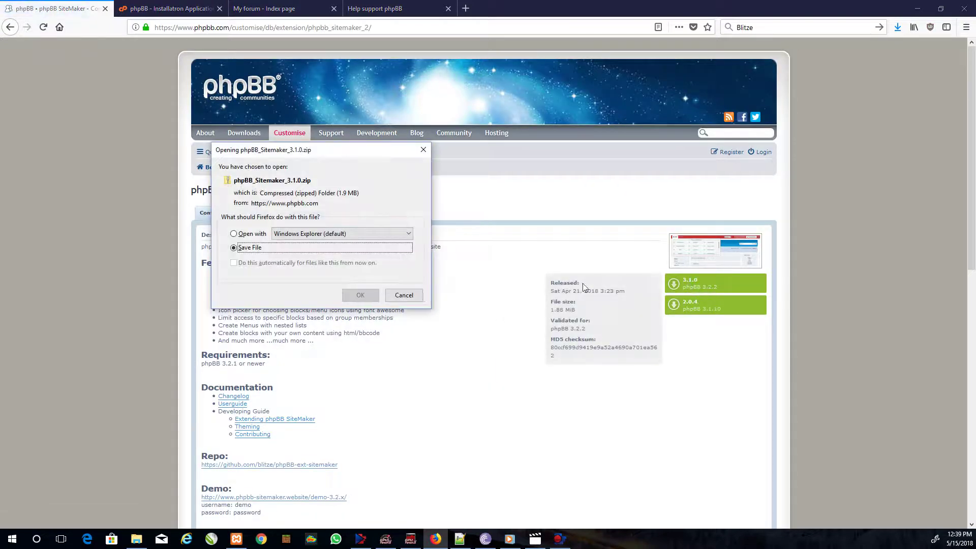
pyautogui.click(416, 295)
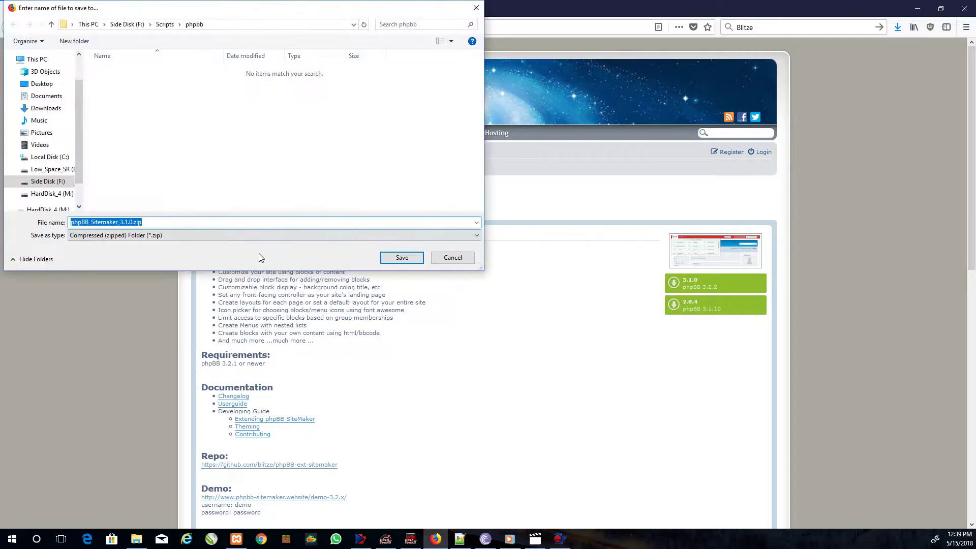
pyautogui.click(402, 257)
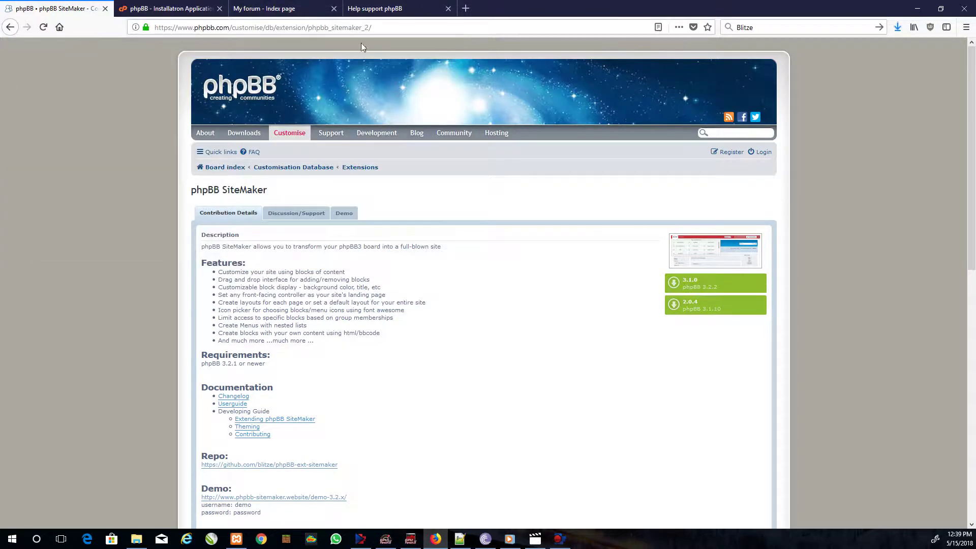
pyautogui.click(9, 28)
pyautogui.scroll(-9, 254, 267)
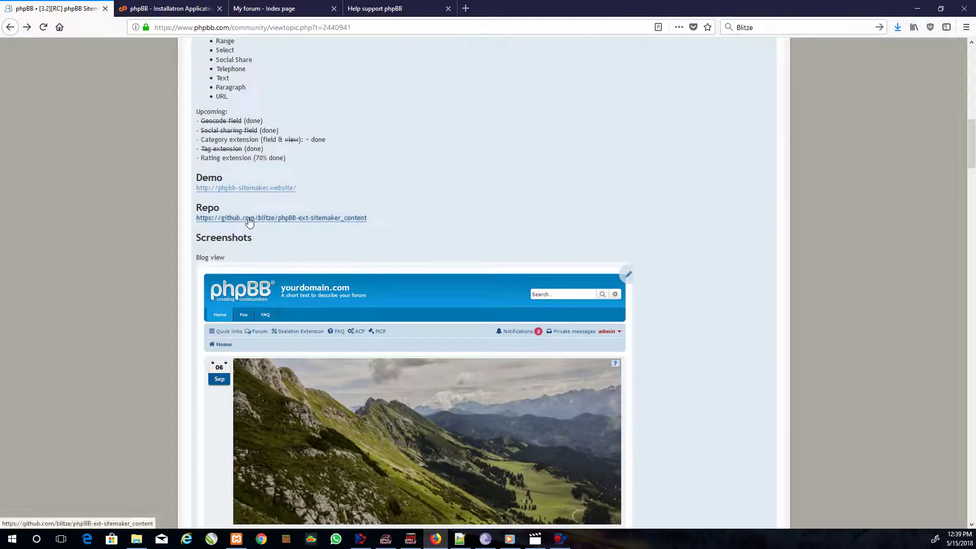
pyautogui.click(161, 8)
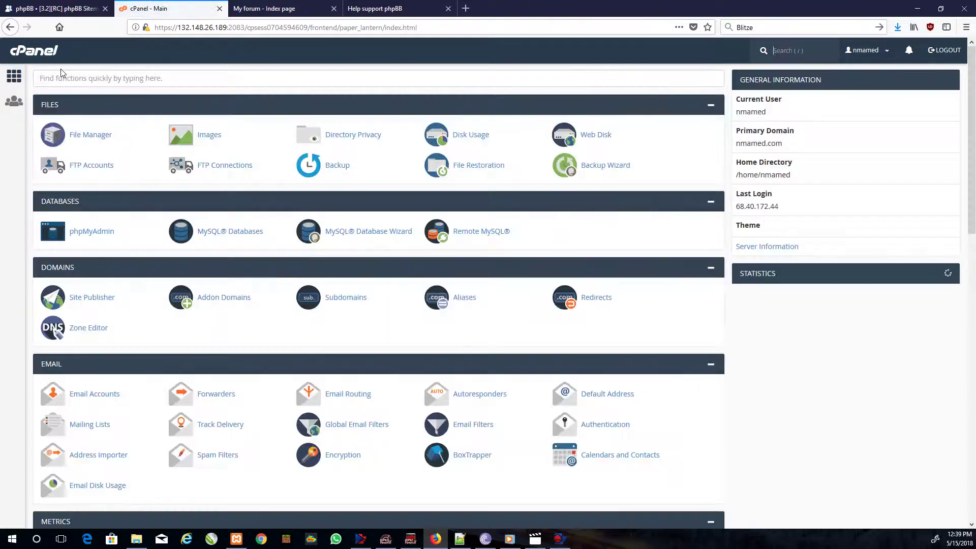
# - Upload phpBB_Sitemaker_3.1.0.zip into public_html/phpbb/ext through File Manager
pyautogui.click(61, 136)
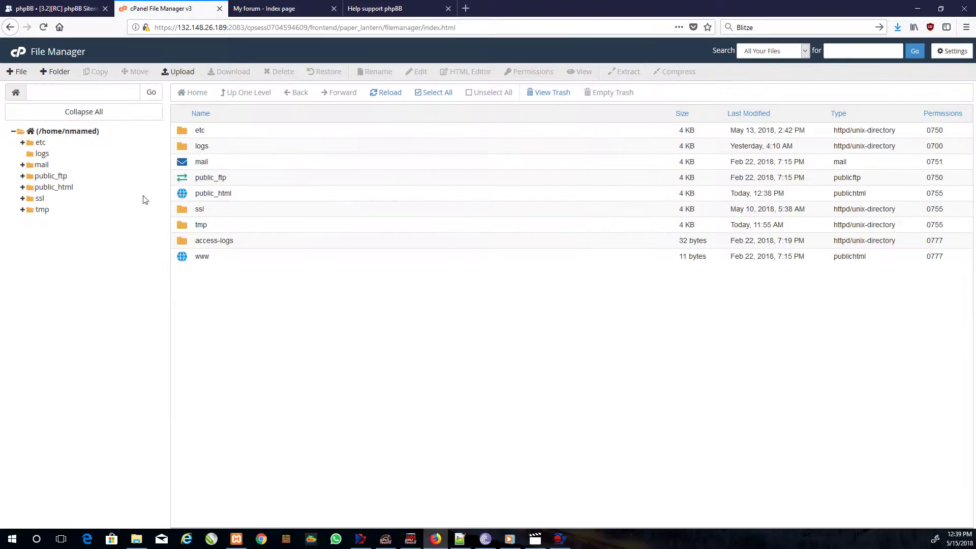
pyautogui.click(66, 188)
pyautogui.click(64, 210)
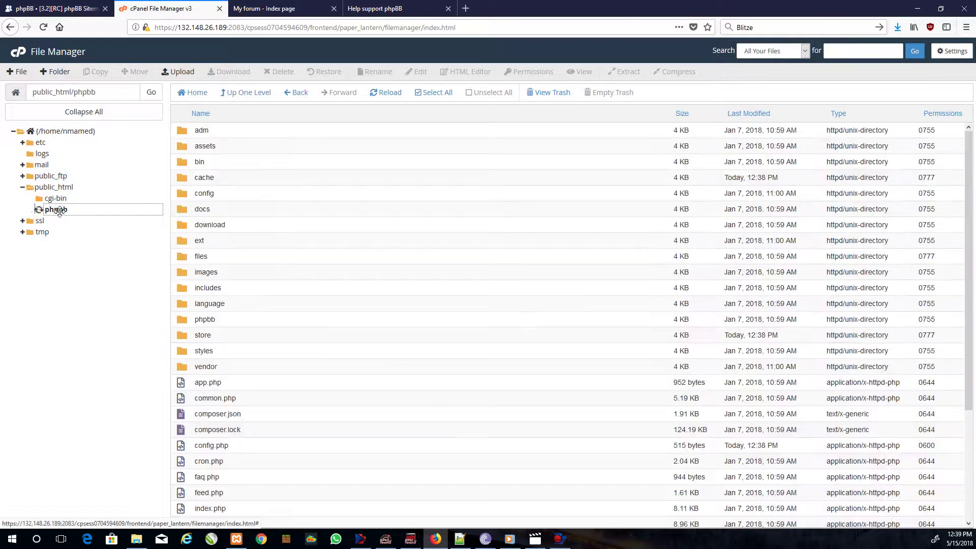
pyautogui.click(59, 300)
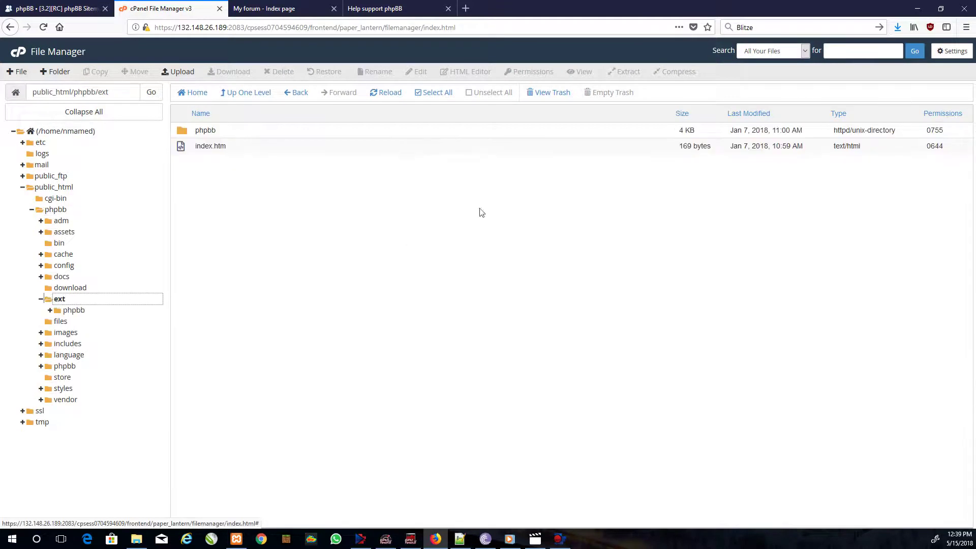
pyautogui.click(178, 72)
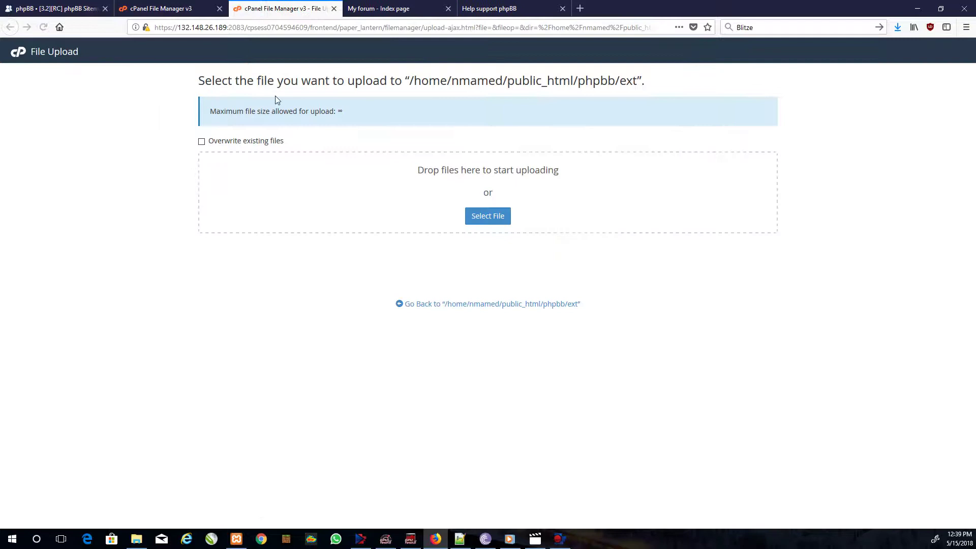
pyautogui.click(492, 220)
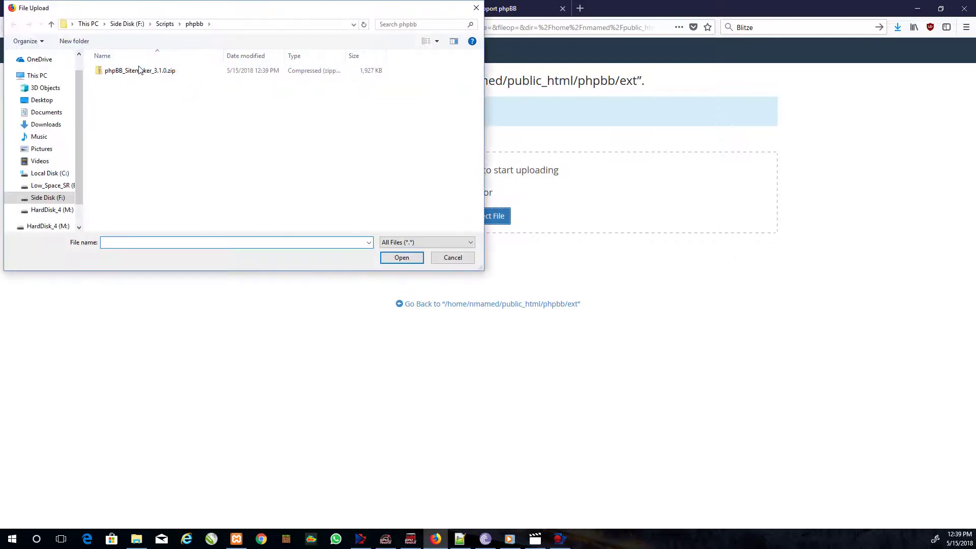
pyautogui.doubleClick(140, 70)
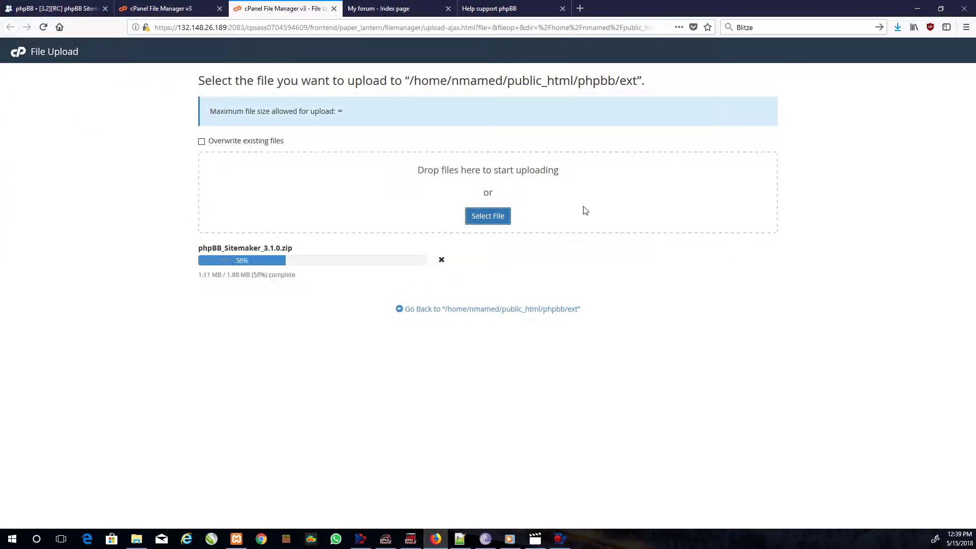
# - Extract the uploaded SiteMaker zip into the ext folder, creating the blitze folder
pyautogui.click(334, 9)
pyautogui.click(371, 95)
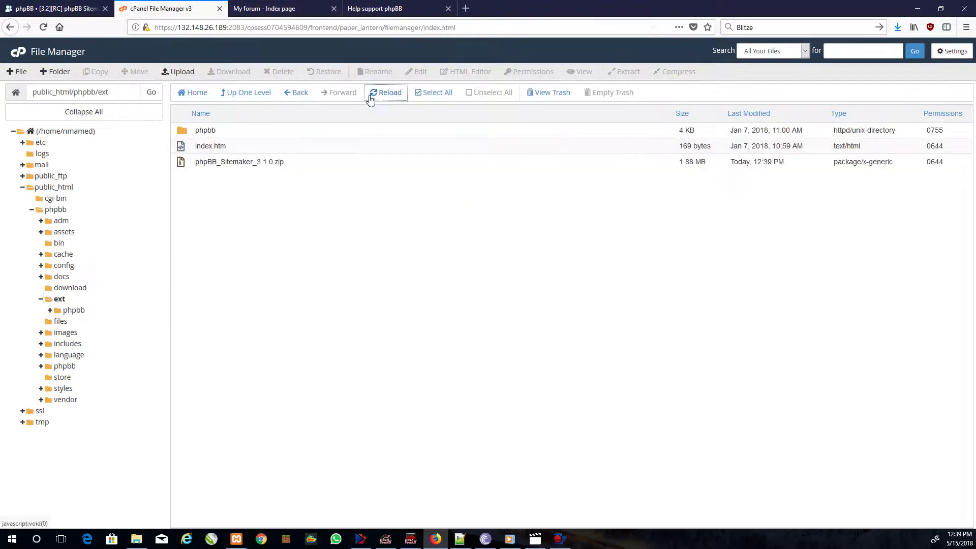
pyautogui.click(214, 161)
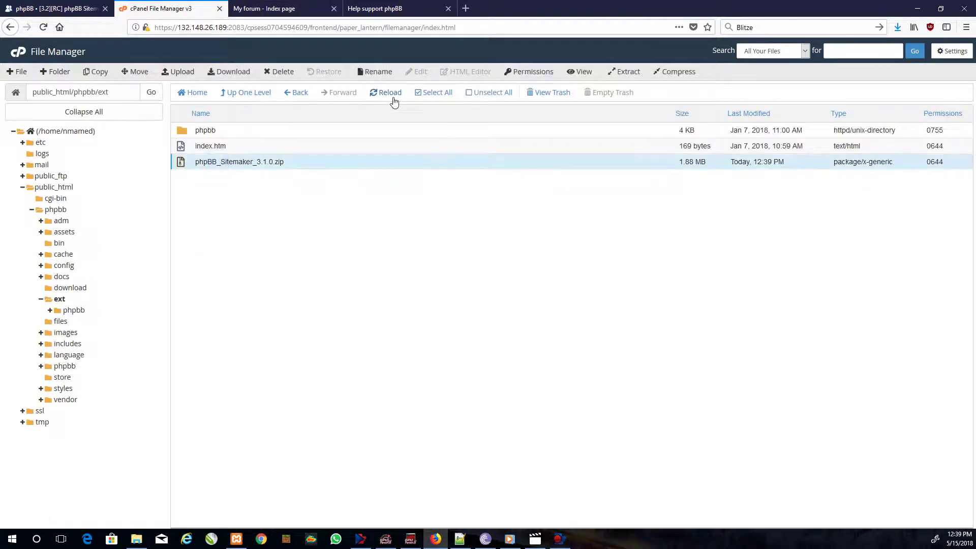
pyautogui.click(624, 74)
pyautogui.click(559, 336)
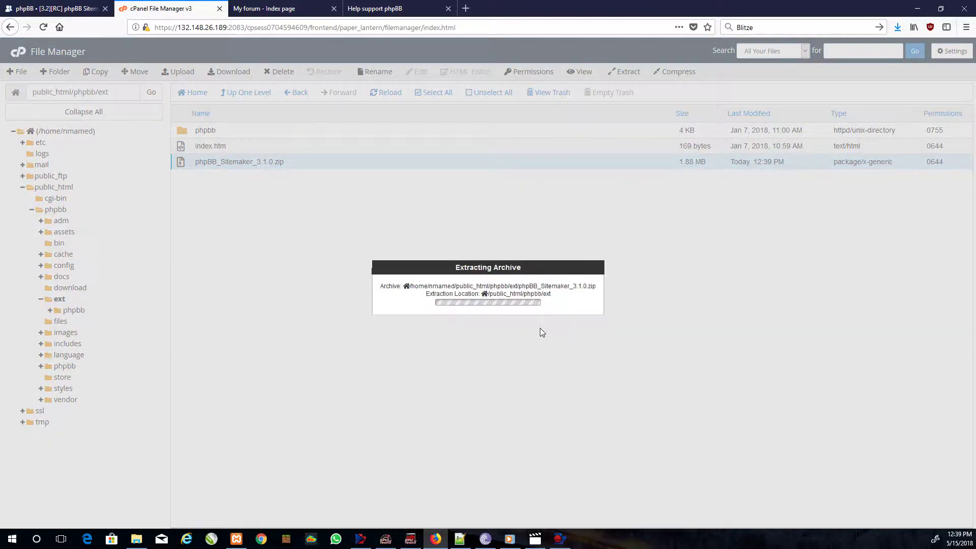
pyautogui.click(651, 387)
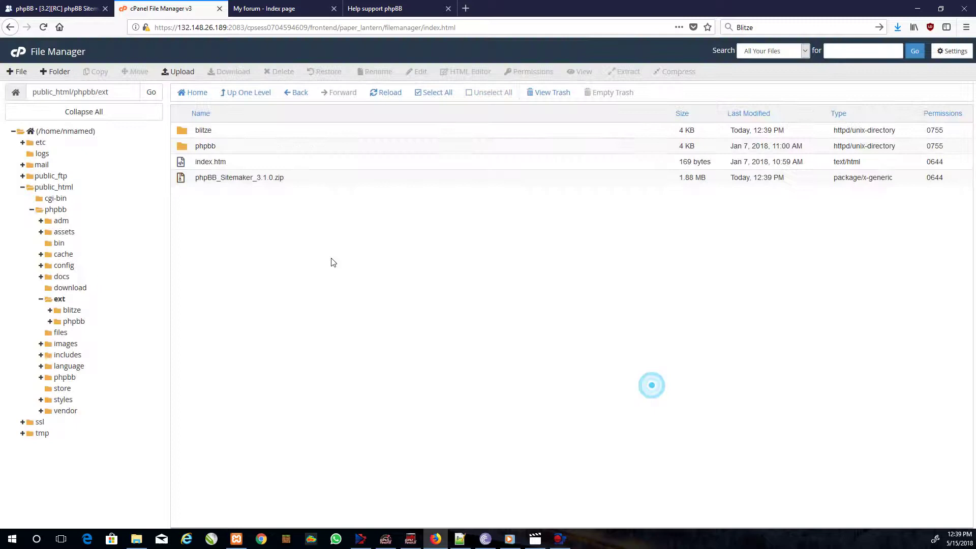
# - Delete the leftover phpBB_Sitemaker_3.1.0.zip from ext
pyautogui.rightClick(233, 178)
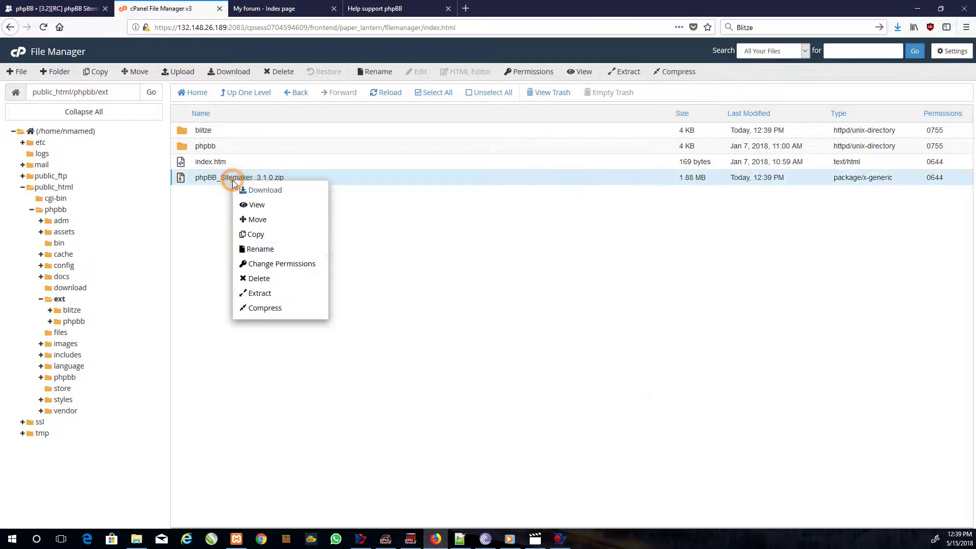
pyautogui.click(259, 278)
pyautogui.click(565, 316)
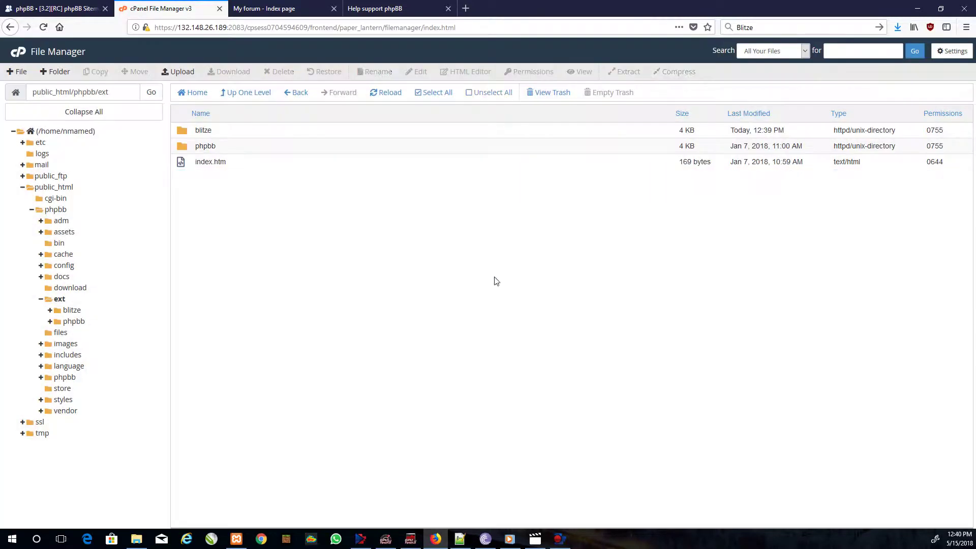
# - Enable phpBB SiteMaker 3.1.0 in the ACP Manage extensions list and return to the list
pyautogui.click(302, 5)
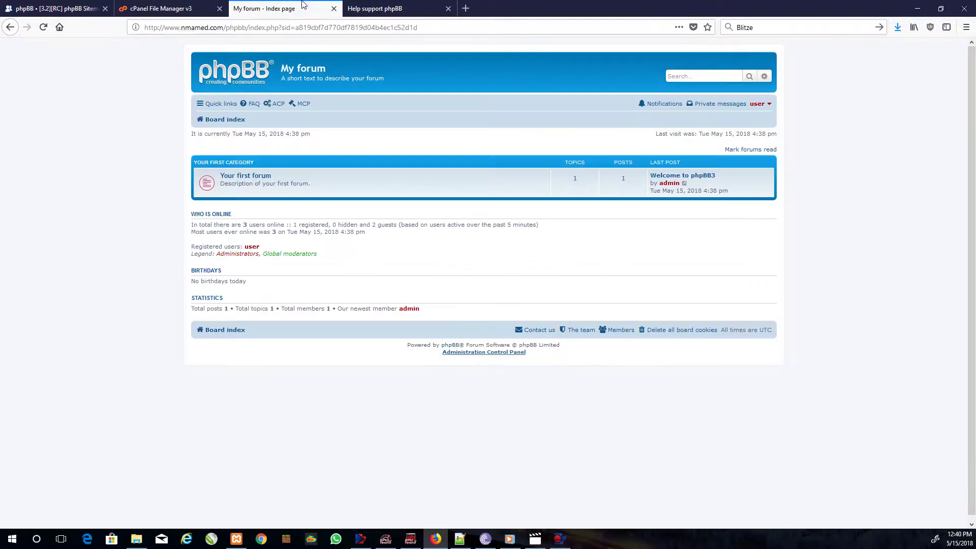
pyautogui.click(402, 9)
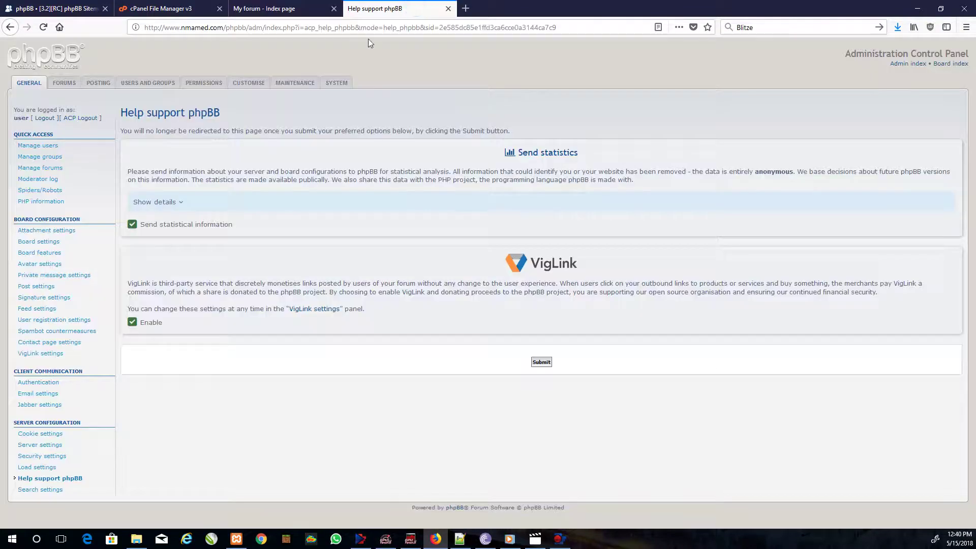
pyautogui.click(239, 84)
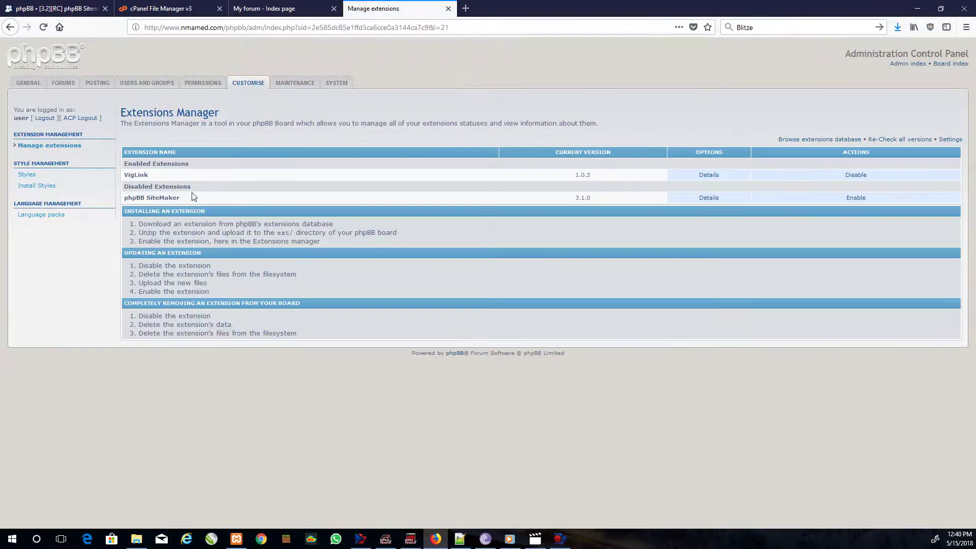
pyautogui.click(855, 197)
pyautogui.click(532, 200)
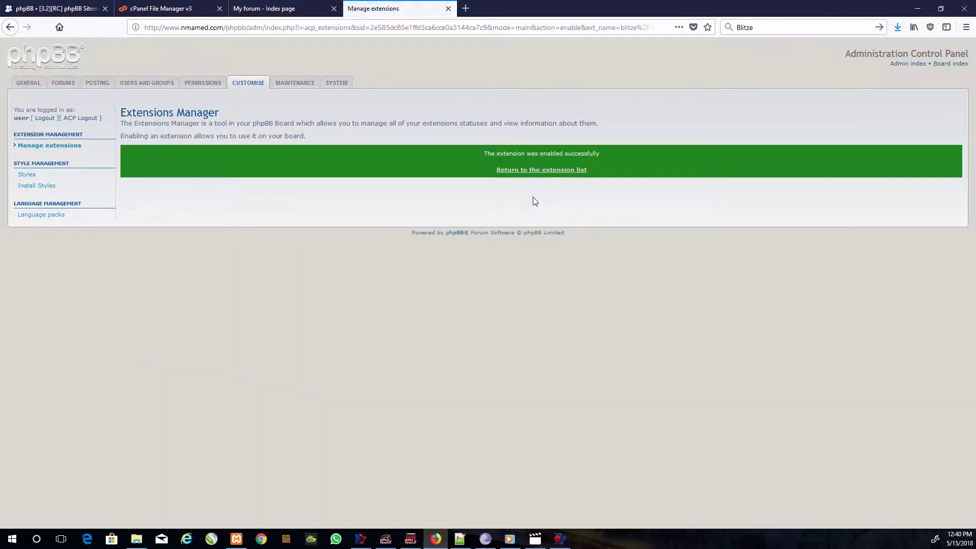
pyautogui.click(536, 173)
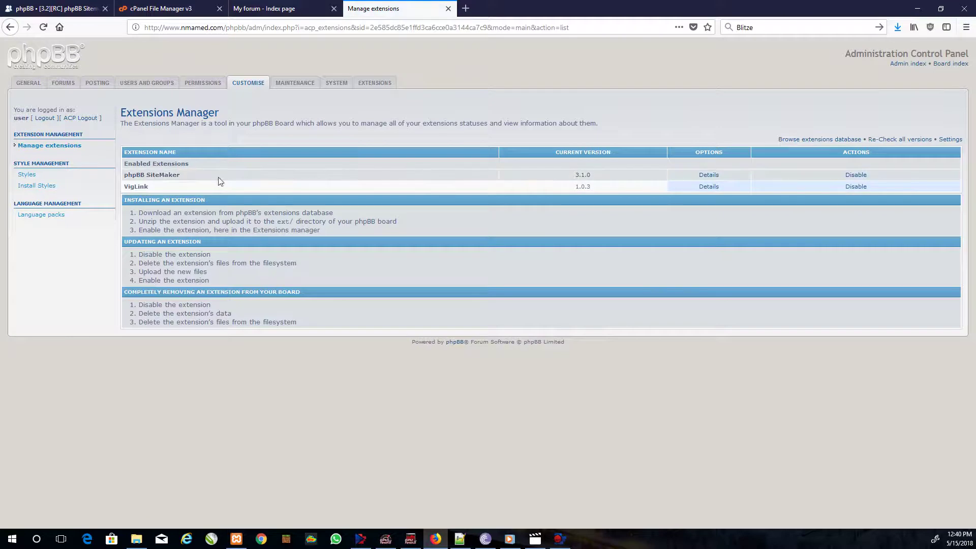
# - Open the Sitemaker Content GitHub repository from the forum topic
pyautogui.click(160, 9)
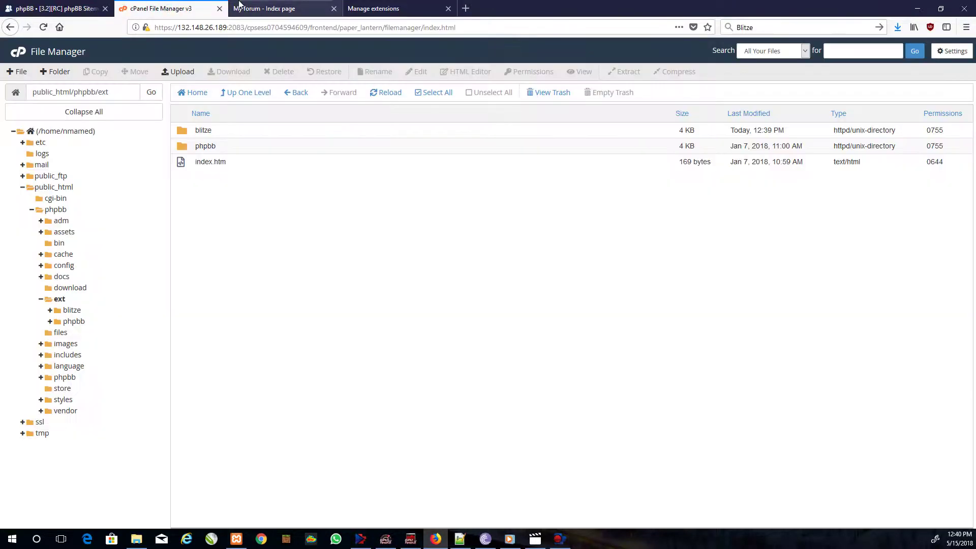
pyautogui.click(54, 8)
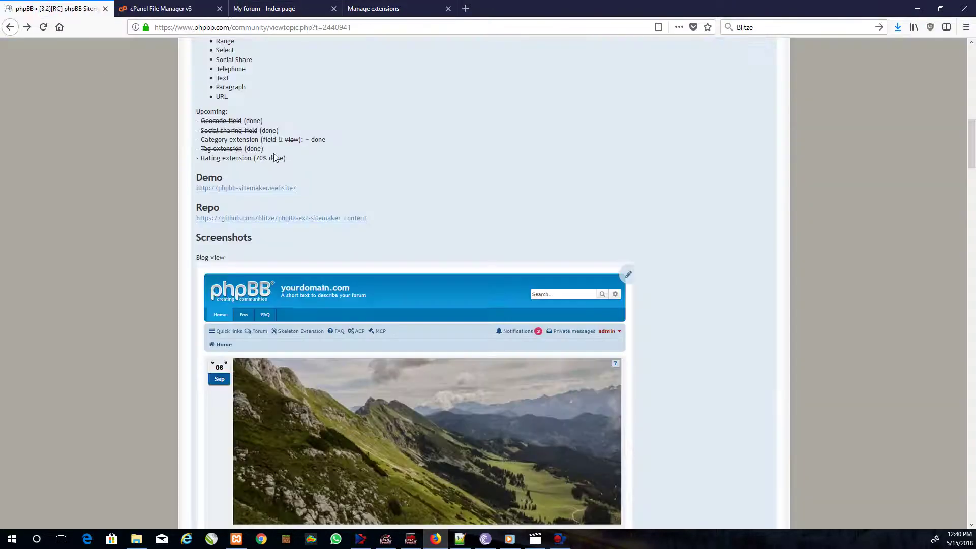
pyautogui.click(240, 221)
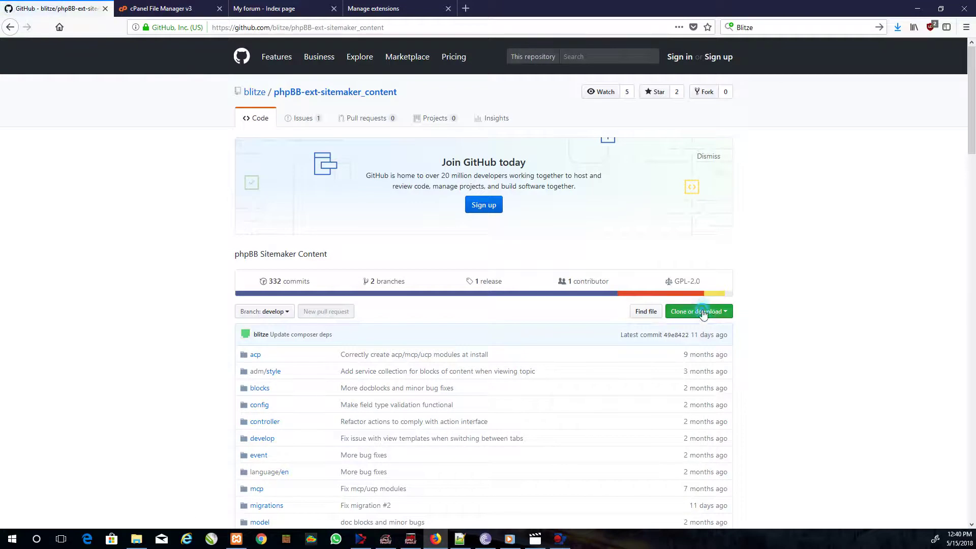
# - Download the repository's develop branch ZIP into F:\Scripts\phpbb
pyautogui.click(702, 311)
pyautogui.click(692, 396)
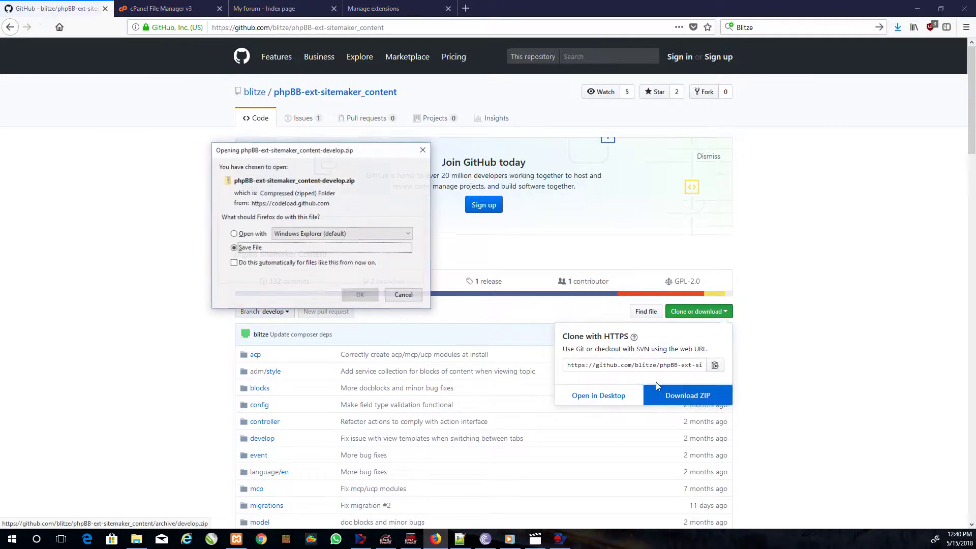
pyautogui.click(359, 295)
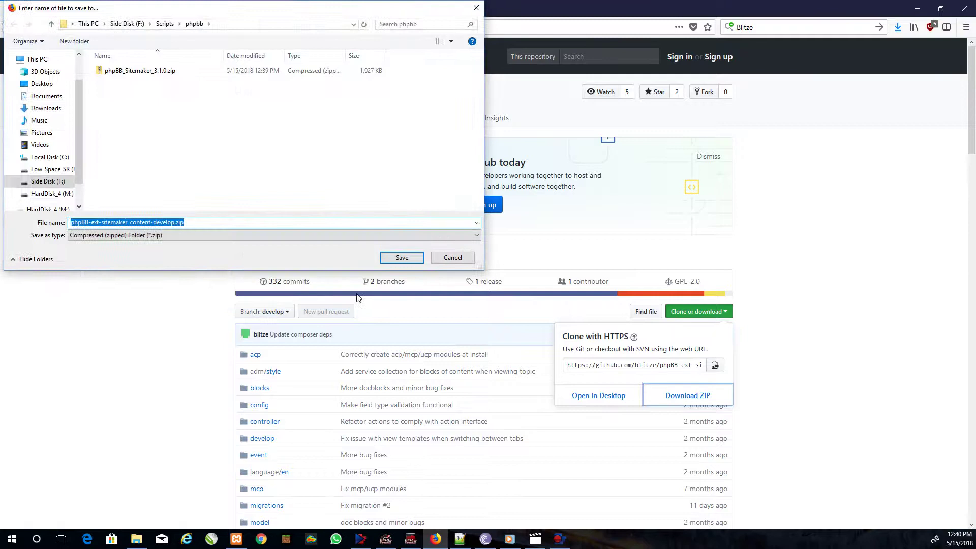
pyautogui.click(397, 257)
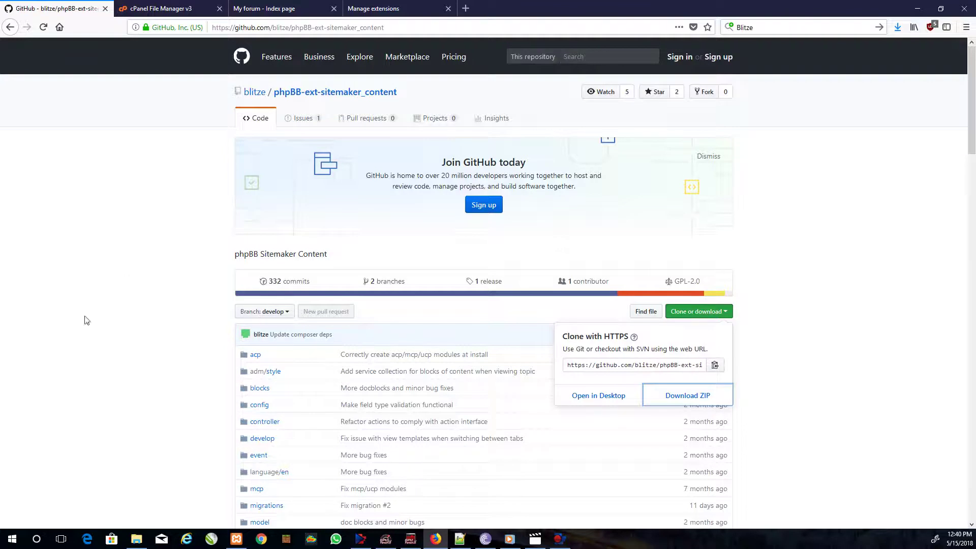
pyautogui.press('super+e')
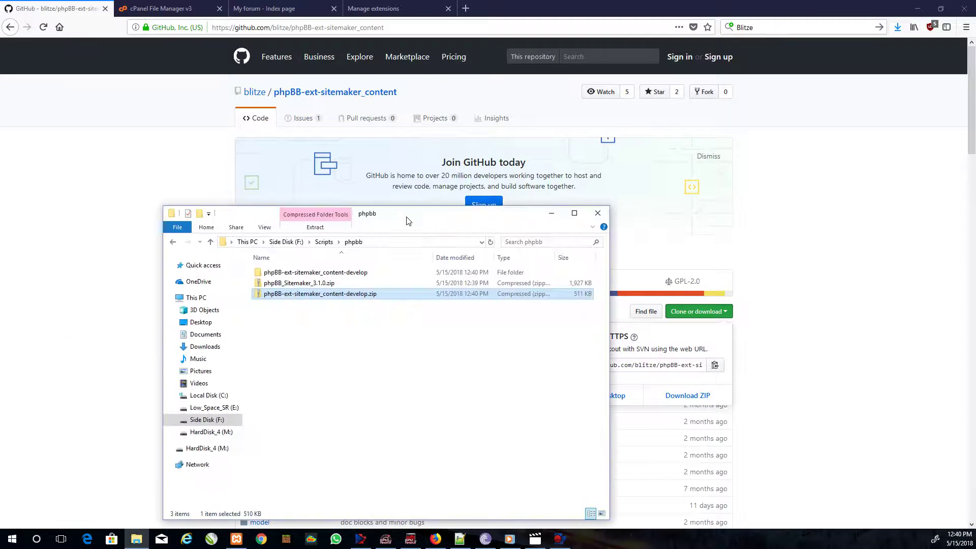
# - Open the nested phpBB-ext-sitemaker_content-develop folder and bring up README.md's options
pyautogui.click(292, 297)
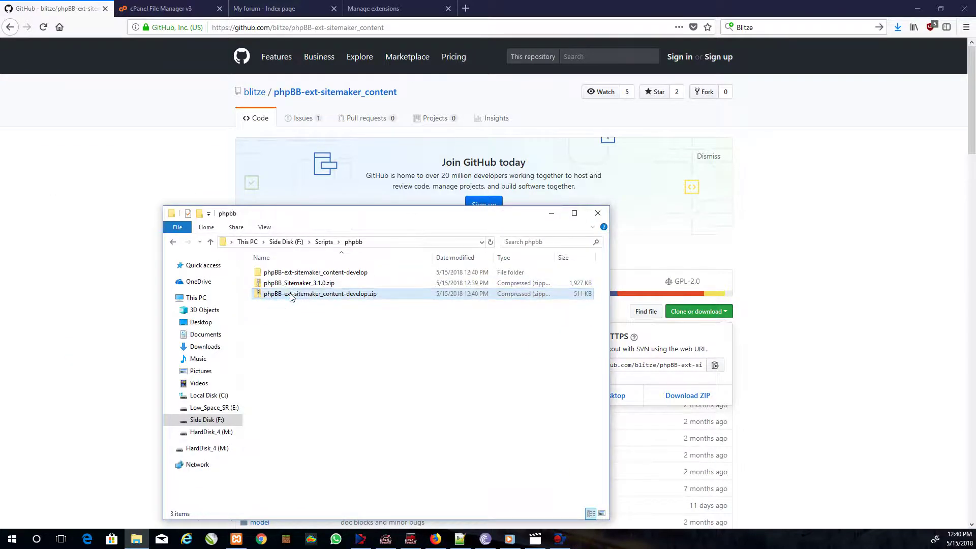
pyautogui.doubleClick(294, 272)
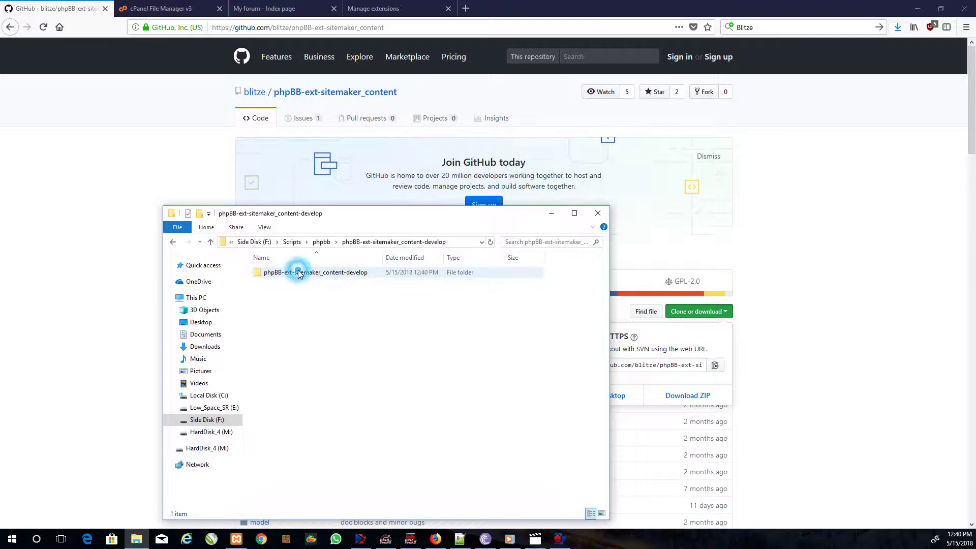
pyautogui.doubleClick(305, 272)
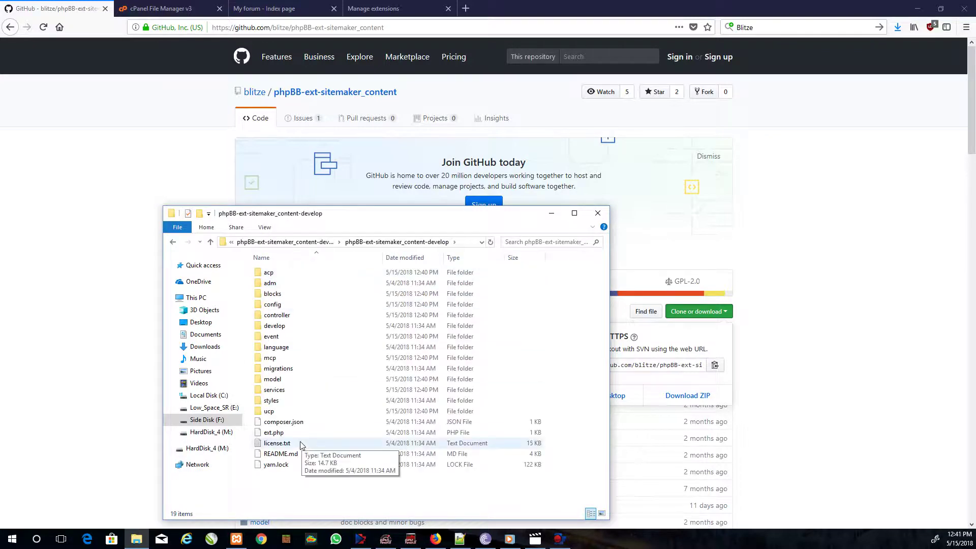
pyautogui.click(282, 453)
pyautogui.rightClick(278, 454)
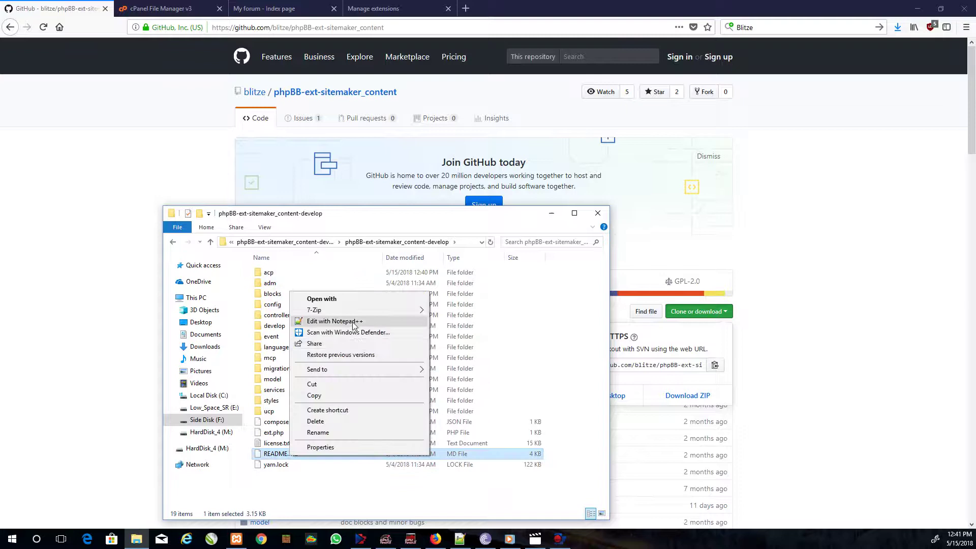
# - Open README.md in Notepad++ and copy 'content' from line 63's path phpBB/ext/blitze/content
pyautogui.click(326, 325)
pyautogui.click(305, 366)
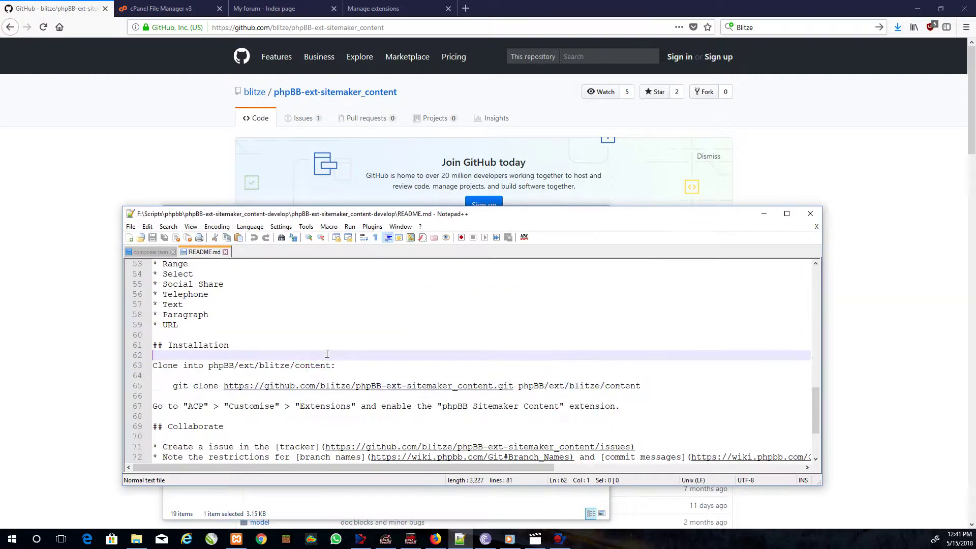
pyautogui.doubleClick(305, 366)
pyautogui.click(305, 365)
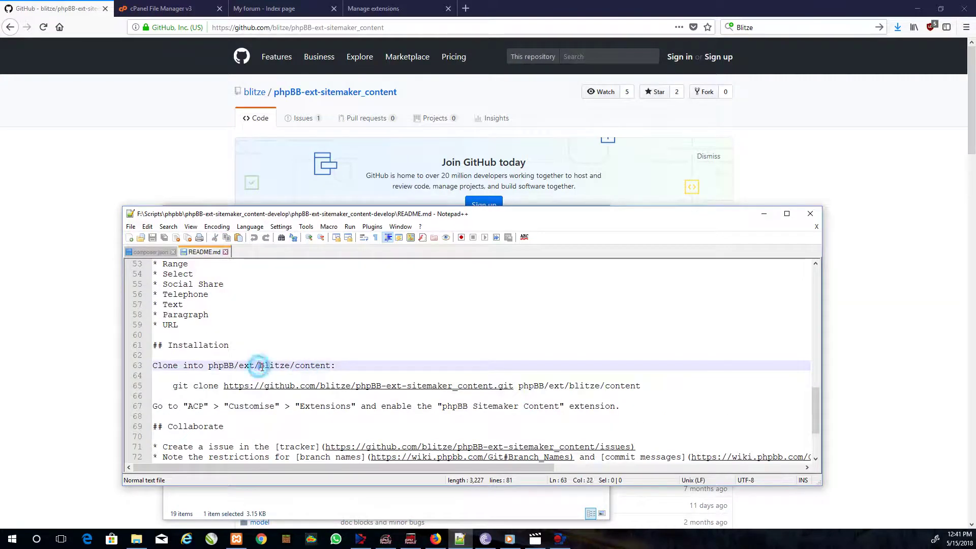
pyautogui.moveTo(259, 366); pyautogui.dragTo(325, 367)
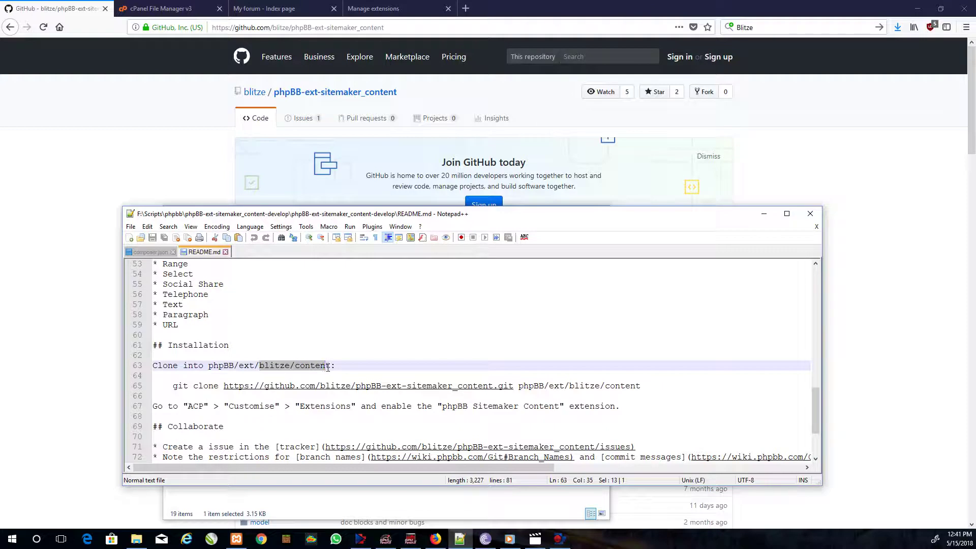
pyautogui.click(329, 370)
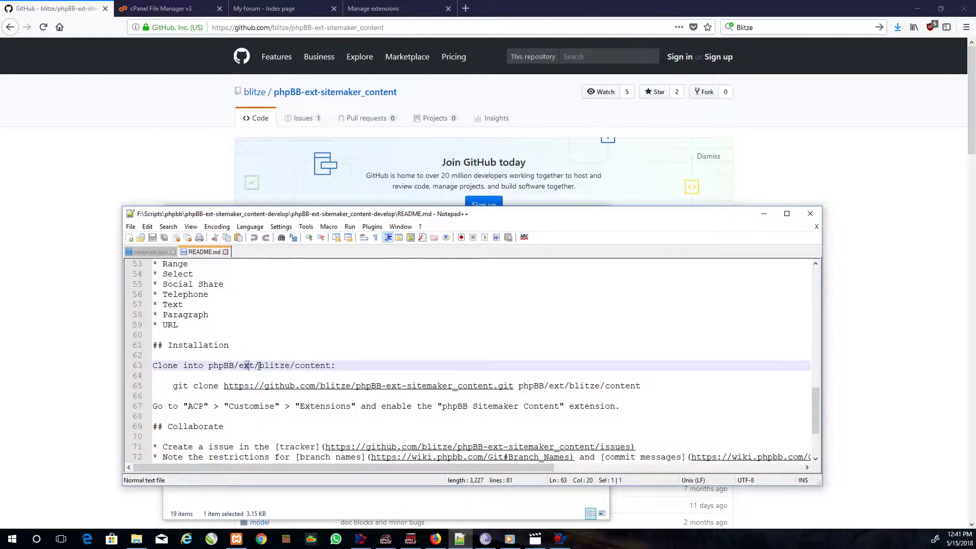
pyautogui.moveTo(259, 366); pyautogui.dragTo(332, 365)
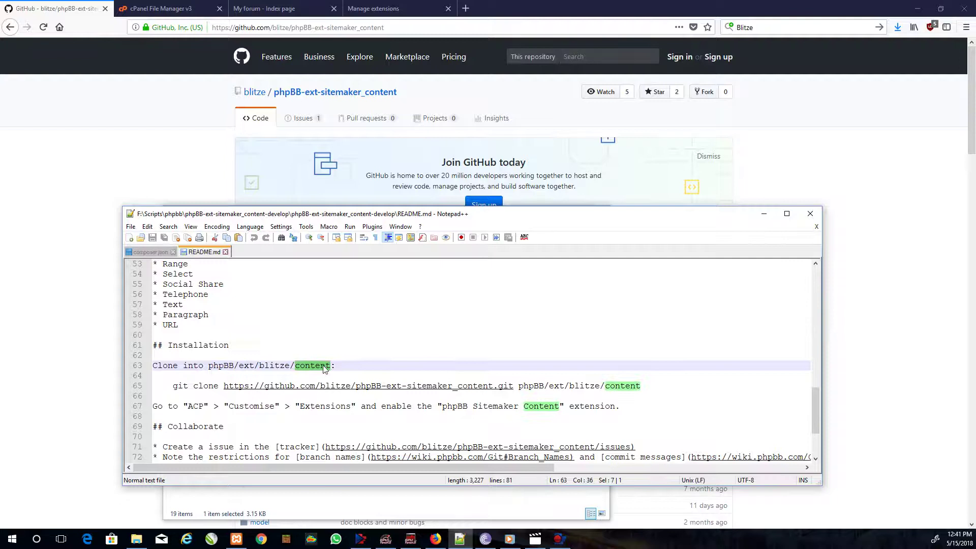
pyautogui.rightClick(318, 369)
pyautogui.click(364, 171)
# - Close the README and rename the inner extension folder to 'content'
pyautogui.click(810, 214)
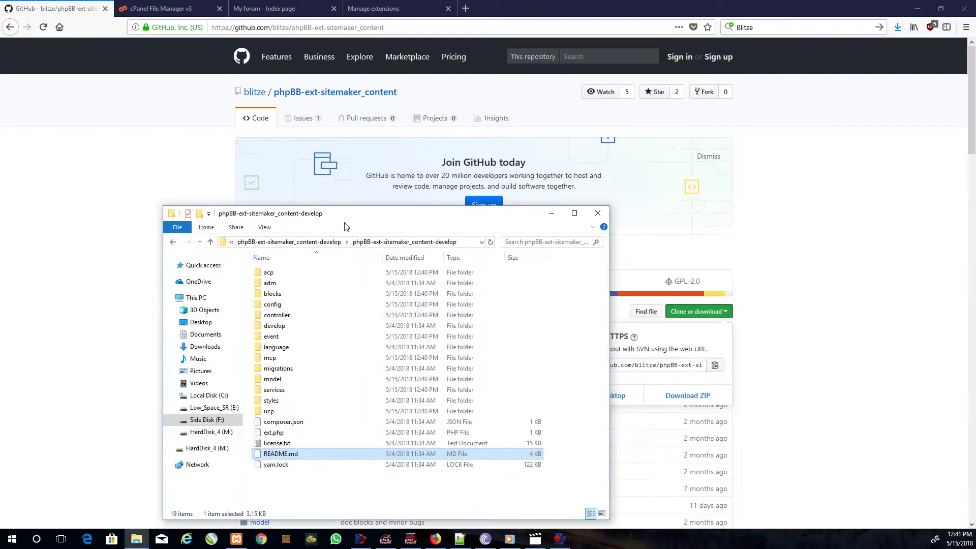
pyautogui.click(322, 241)
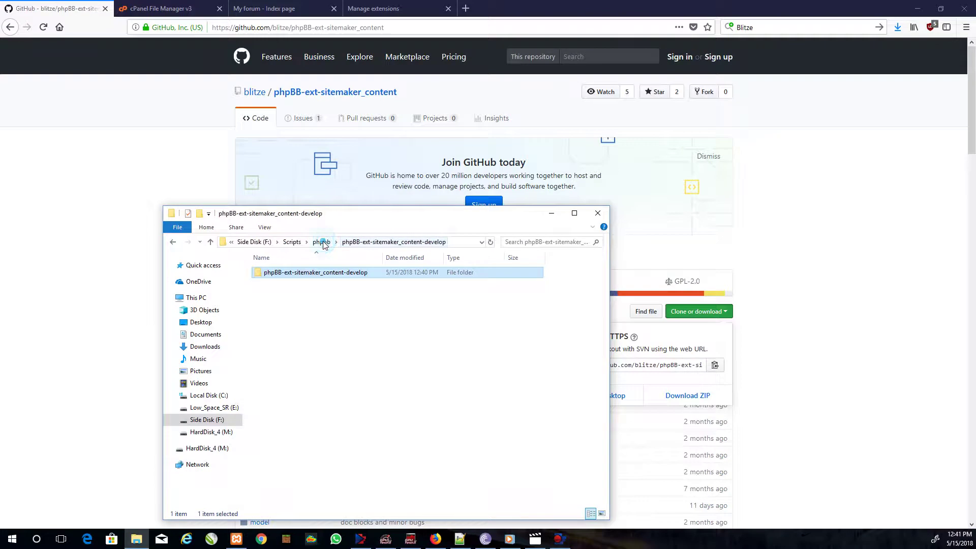
pyautogui.rightClick(302, 273)
pyautogui.click(338, 472)
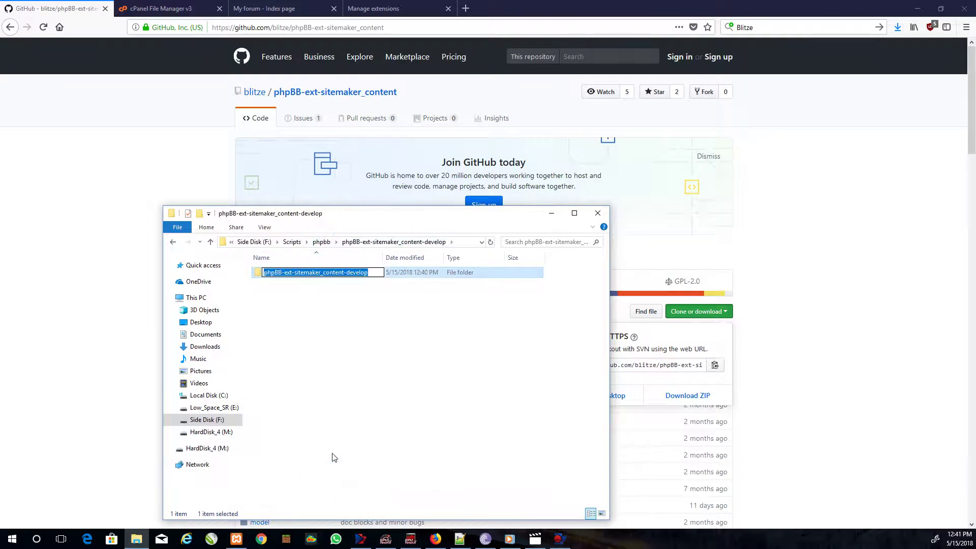
pyautogui.write('content')
pyautogui.press('Return')
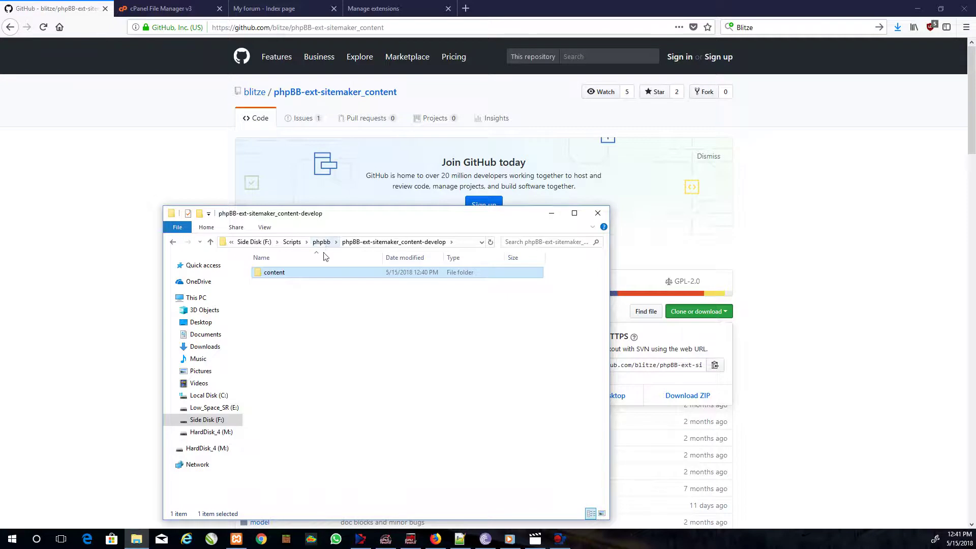
# - Pack the content folder into content.zip with 7-Zip and check the archive's contents
pyautogui.rightClick(279, 271)
pyautogui.moveTo(310, 334)
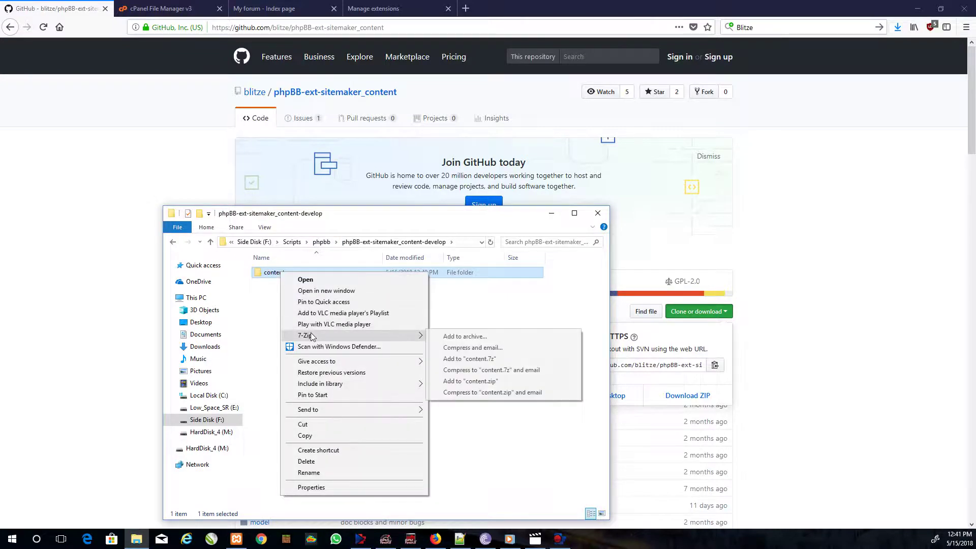
pyautogui.click(497, 340)
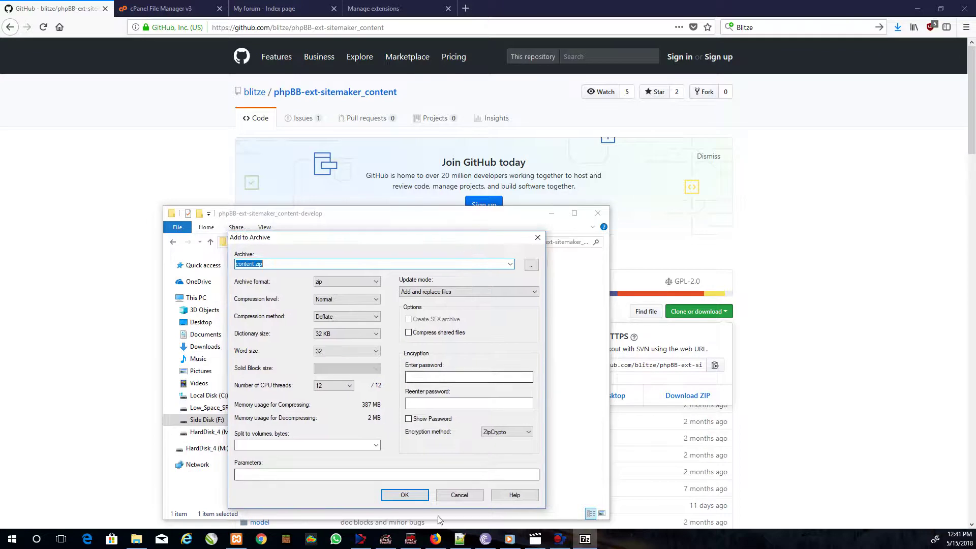
pyautogui.click(396, 491)
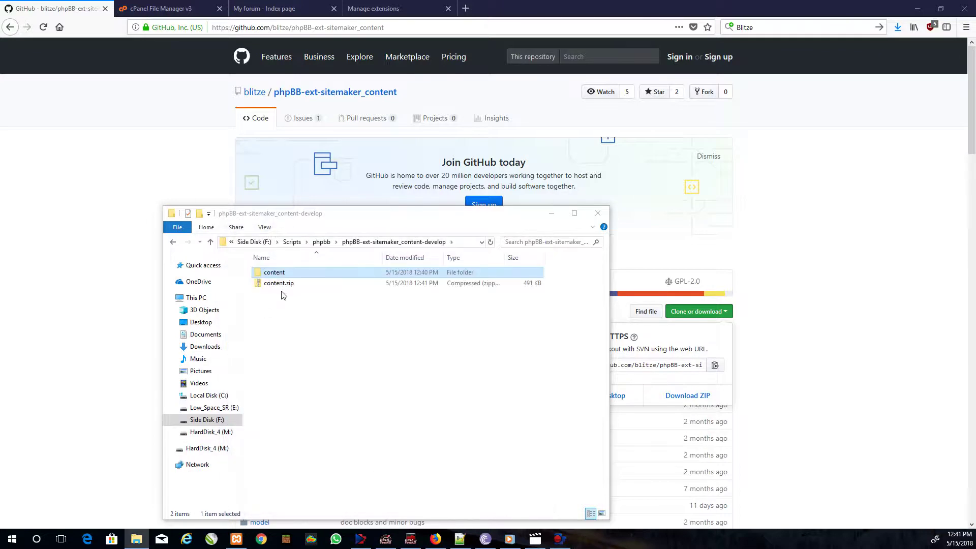
pyautogui.doubleClick(280, 284)
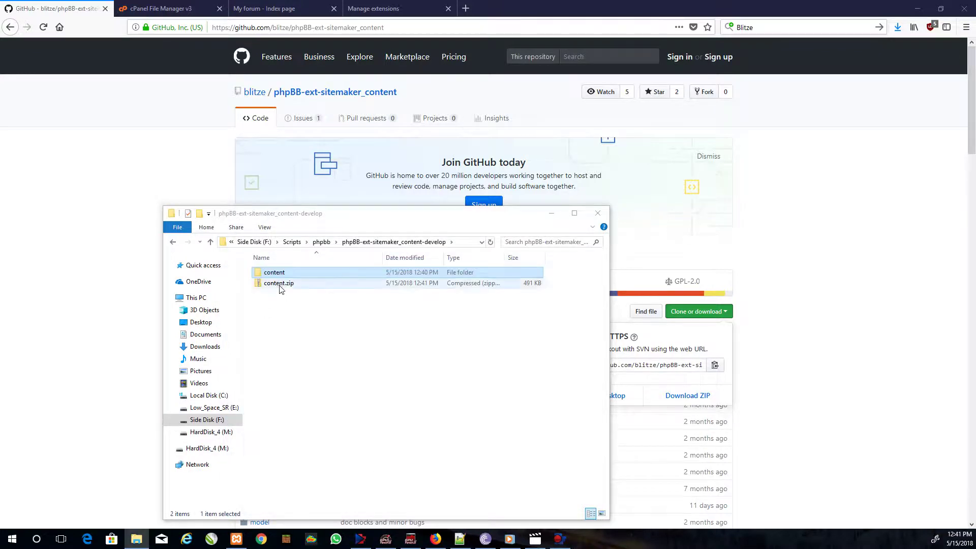
pyautogui.click(173, 241)
# - Upload content.zip from the local develop folder into ext/blitze and refresh the listing
pyautogui.click(259, 6)
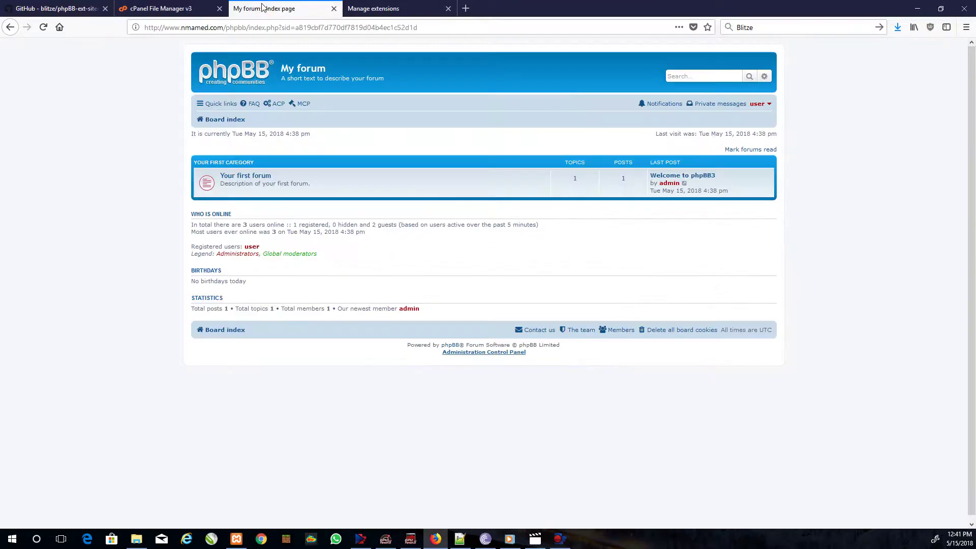
pyautogui.click(163, 9)
pyautogui.doubleClick(210, 131)
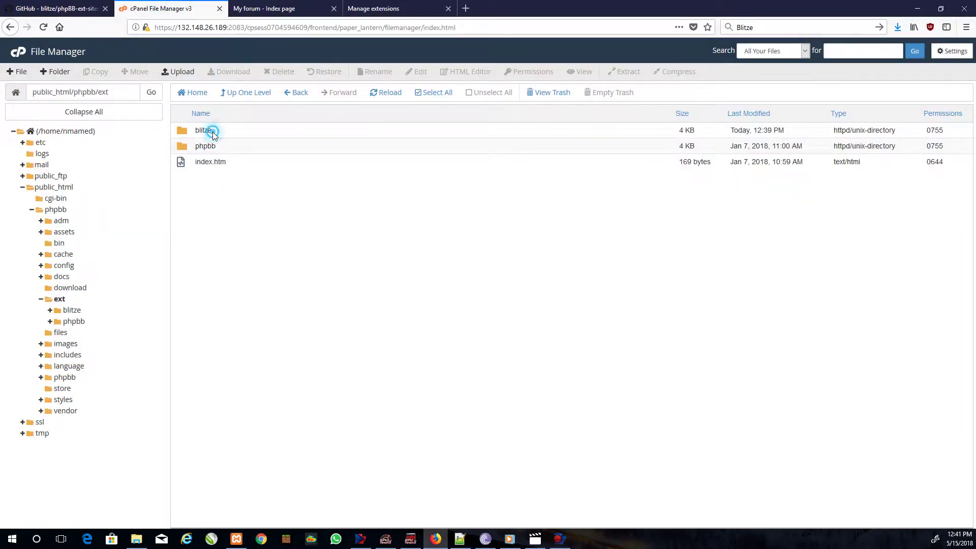
pyautogui.click(178, 72)
pyautogui.click(502, 225)
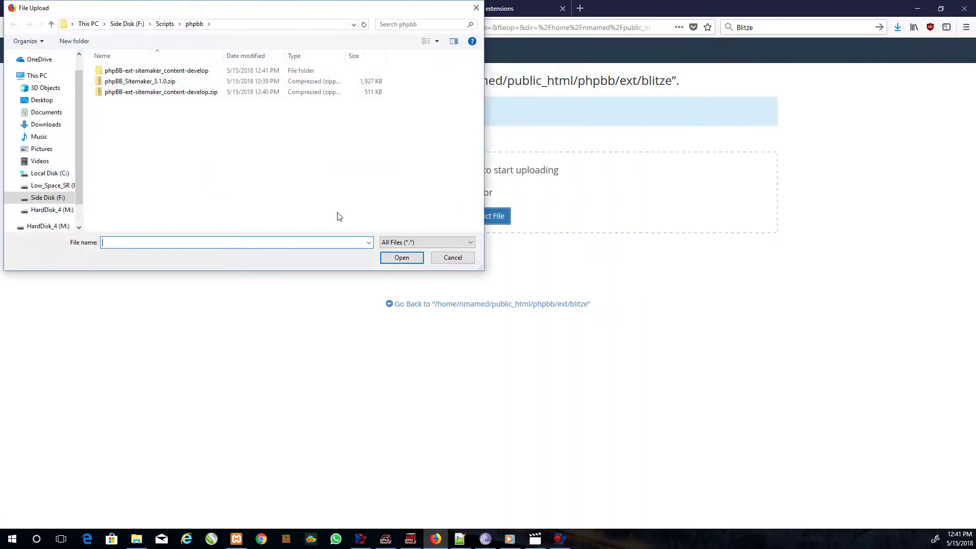
pyautogui.doubleClick(125, 72)
pyautogui.click(114, 83)
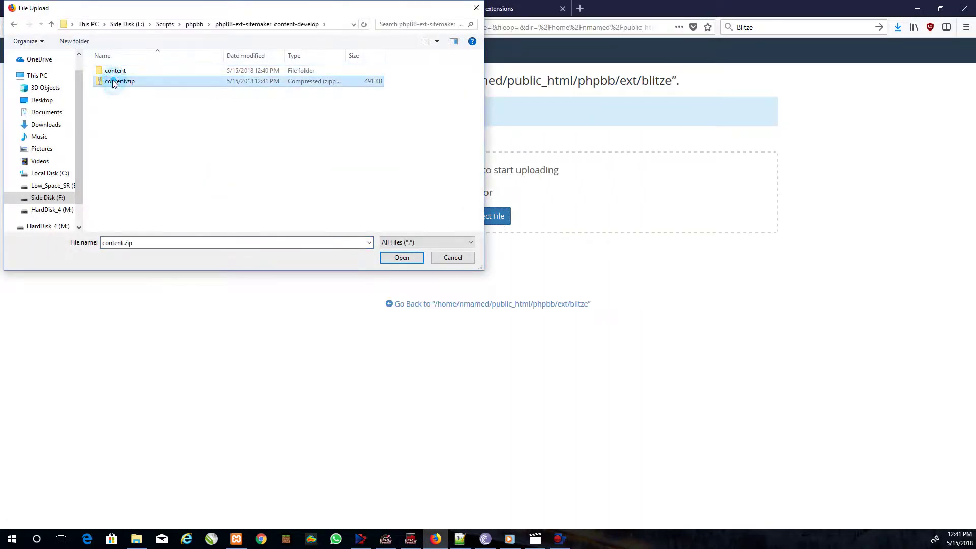
pyautogui.click(398, 257)
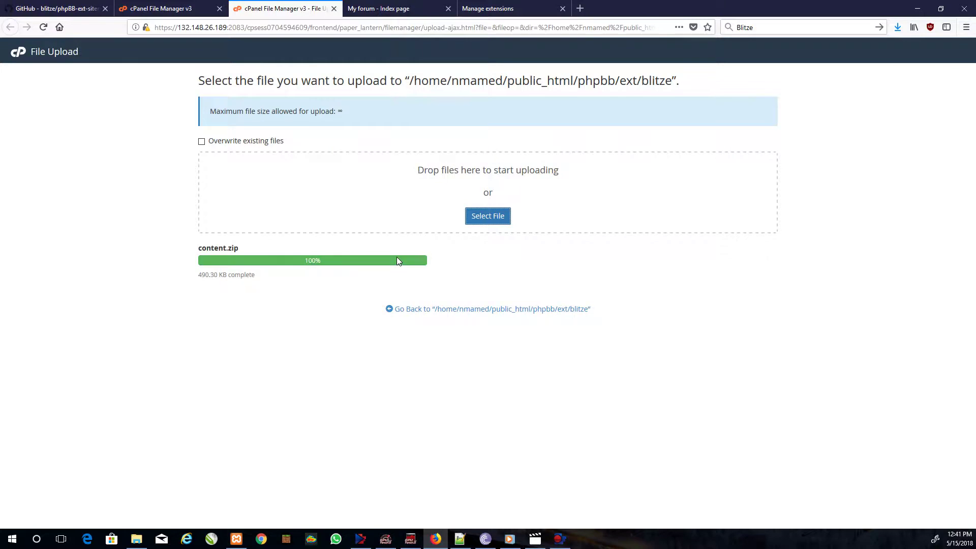
pyautogui.click(333, 9)
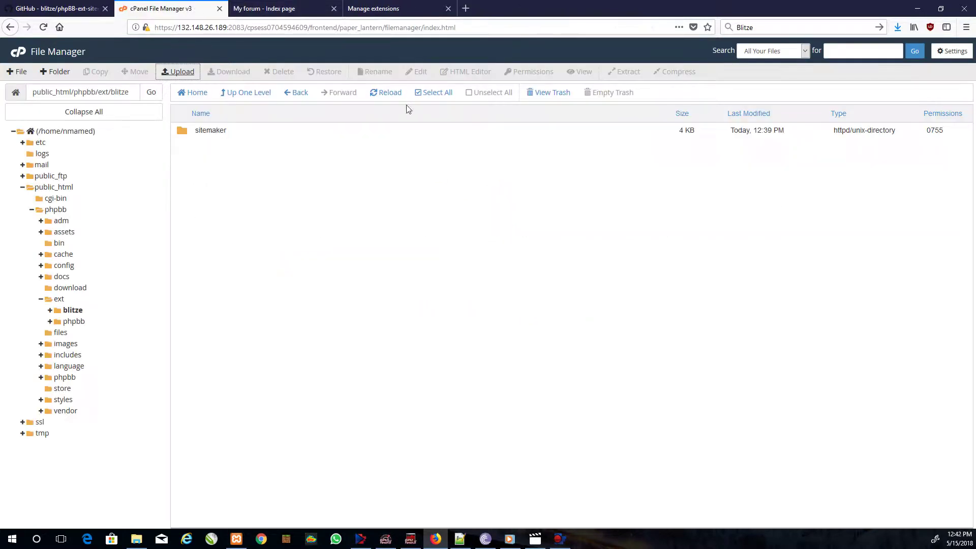
pyautogui.click(388, 92)
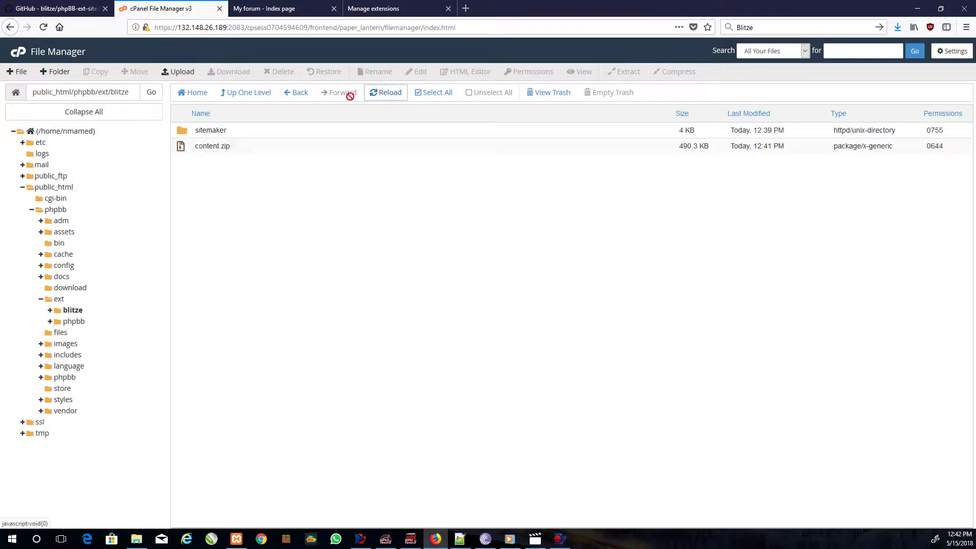
pyautogui.click(233, 147)
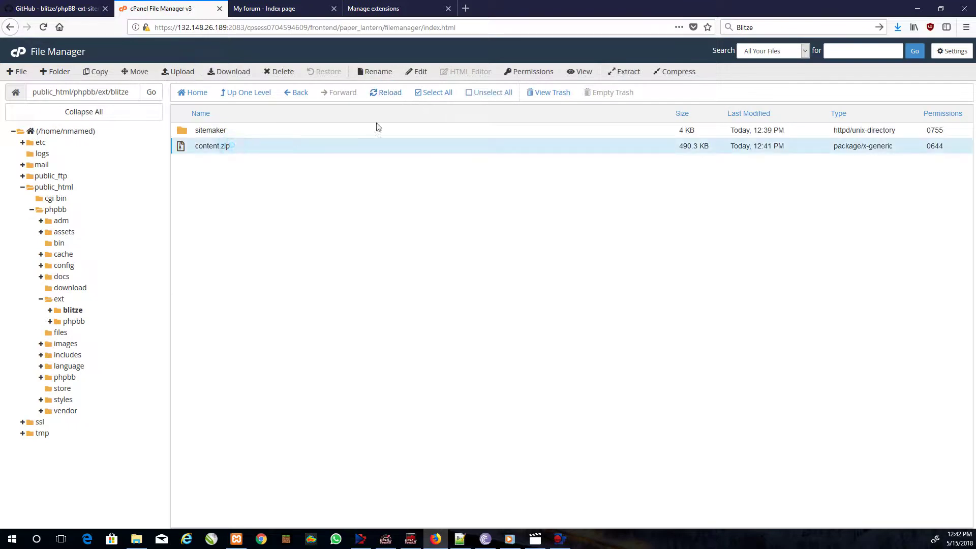
# - Extract content.zip into the blitze folder
pyautogui.click(625, 72)
pyautogui.click(570, 338)
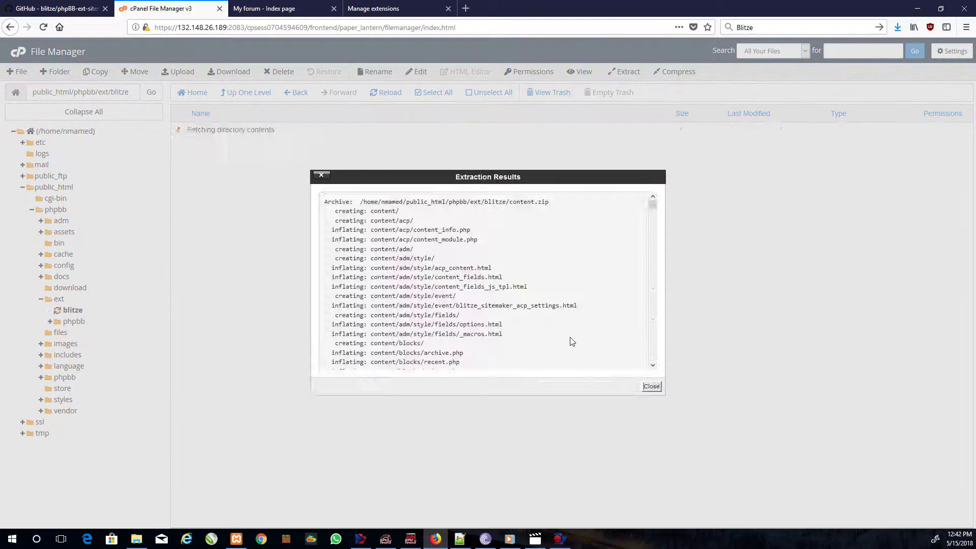
pyautogui.click(652, 387)
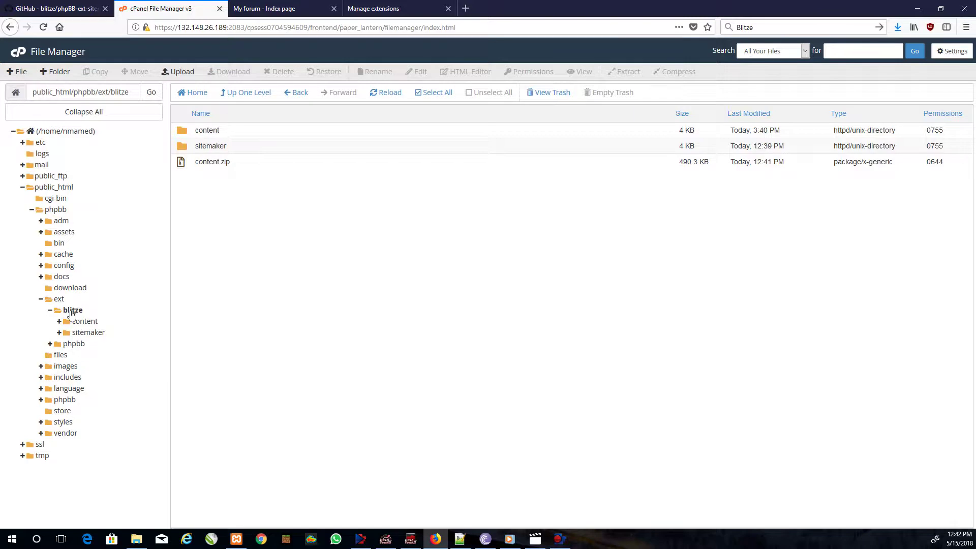
# - Delete content.zip to the trash, keeping the extracted content folder
pyautogui.click(216, 162)
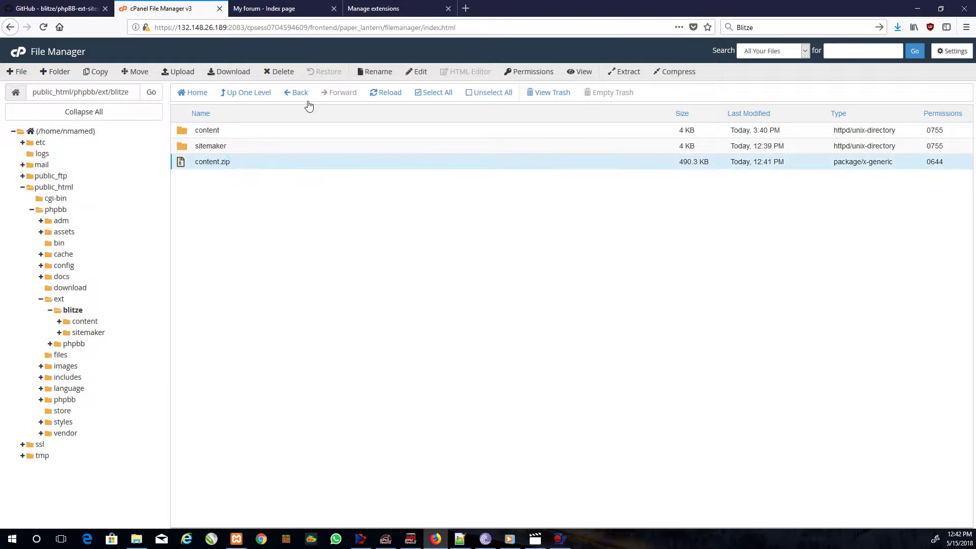
pyautogui.click(283, 74)
pyautogui.click(570, 315)
# - Reload the phpBB extensions list and enable SiteMaker Content Types
pyautogui.click(401, 10)
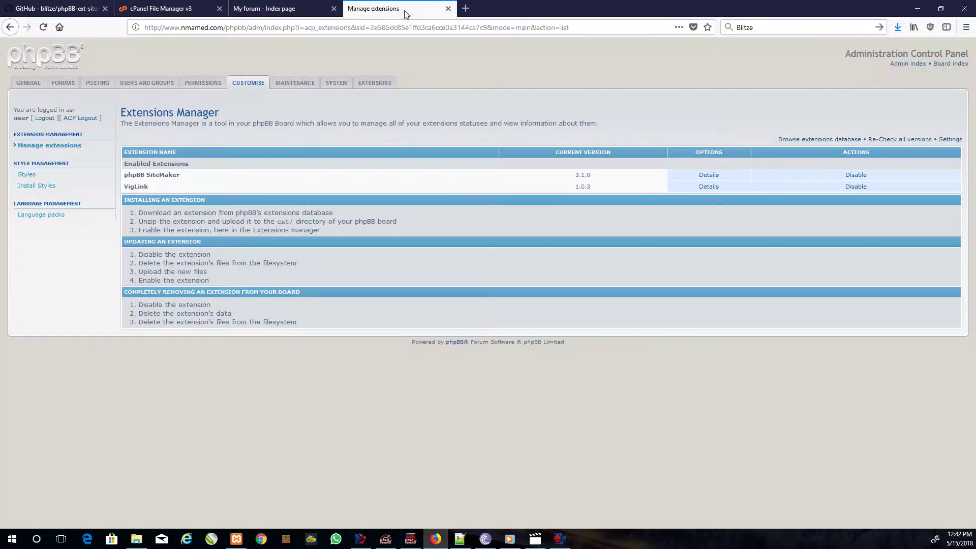
pyautogui.click(242, 88)
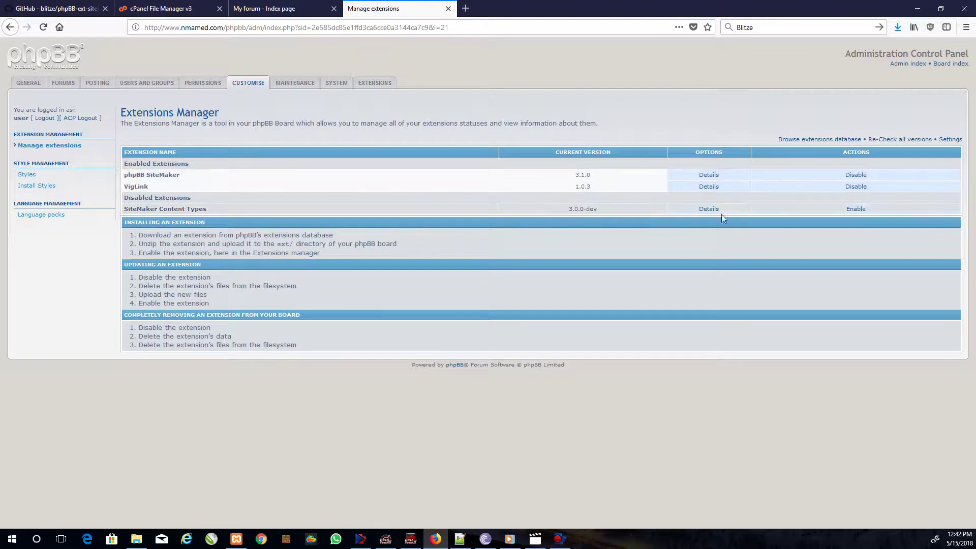
pyautogui.click(858, 210)
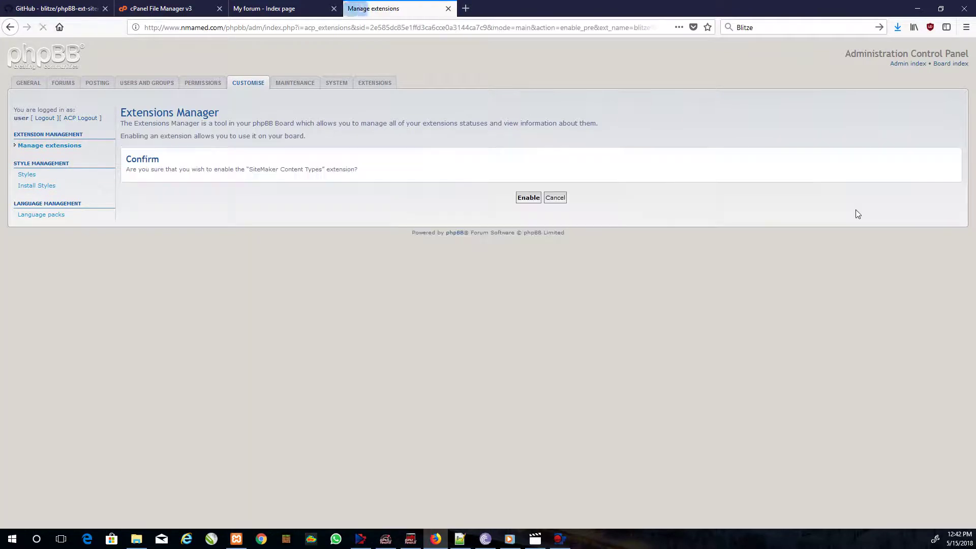
pyautogui.click(523, 198)
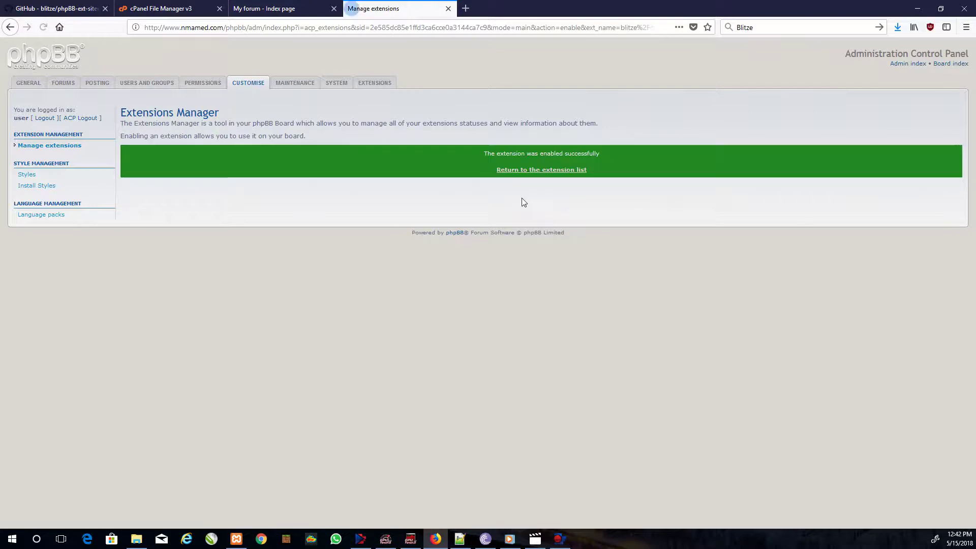
pyautogui.click(535, 175)
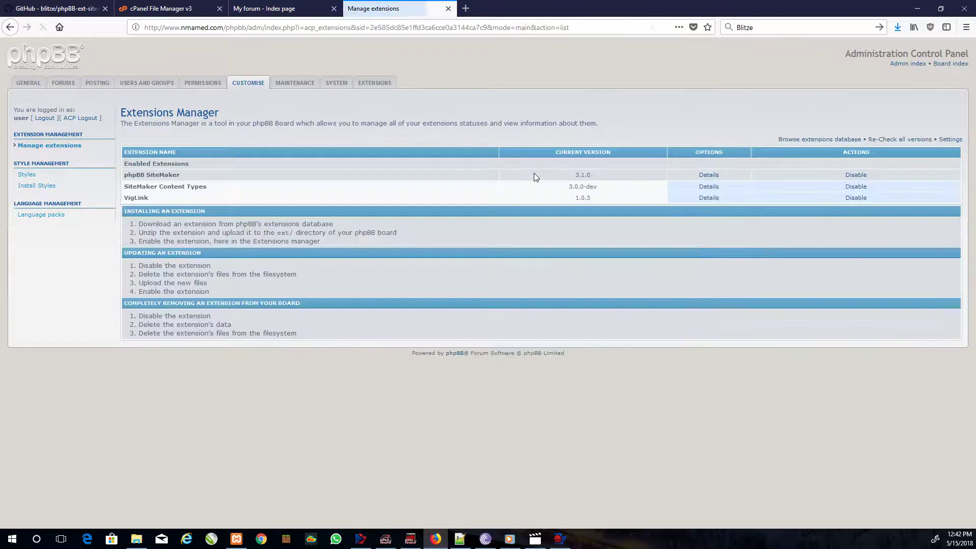
# - Browse SiteMaker's Content Types, Menu and Settings pages, leaving File Manager Status Disabled
pyautogui.click(373, 82)
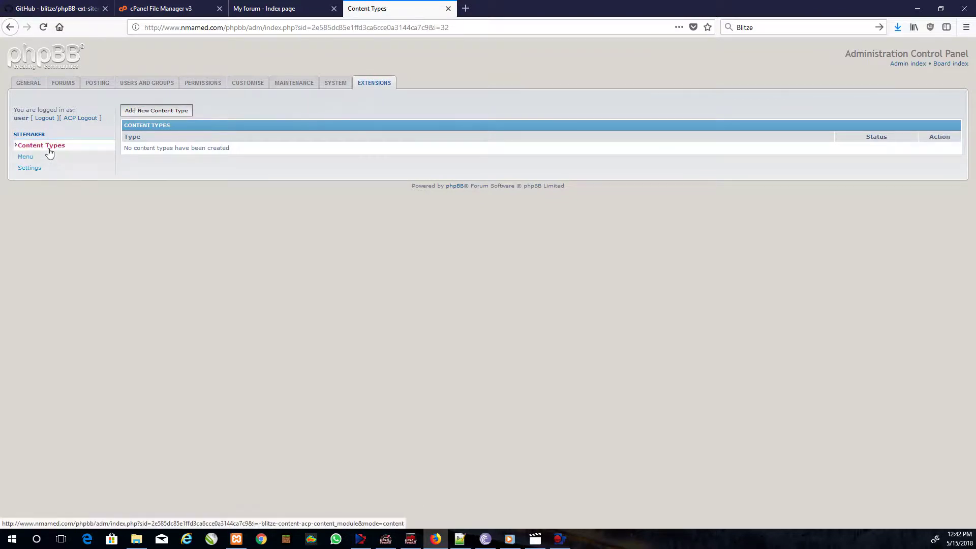
pyautogui.click(25, 158)
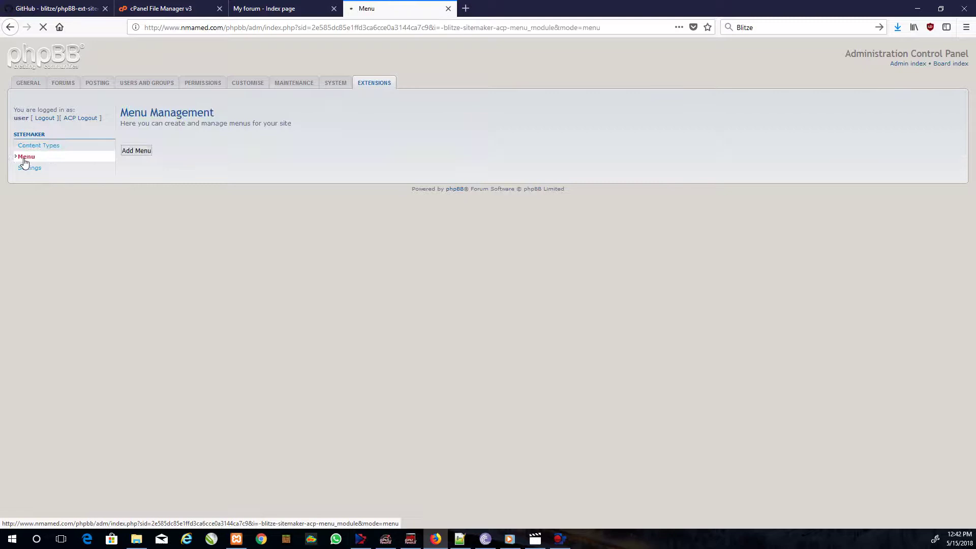
pyautogui.click(27, 167)
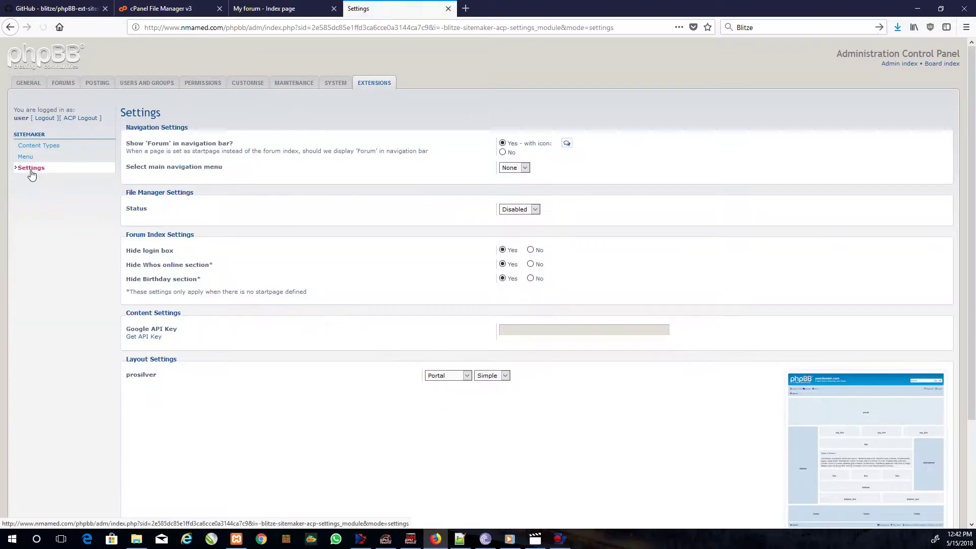
pyautogui.click(514, 211)
pyautogui.click(517, 219)
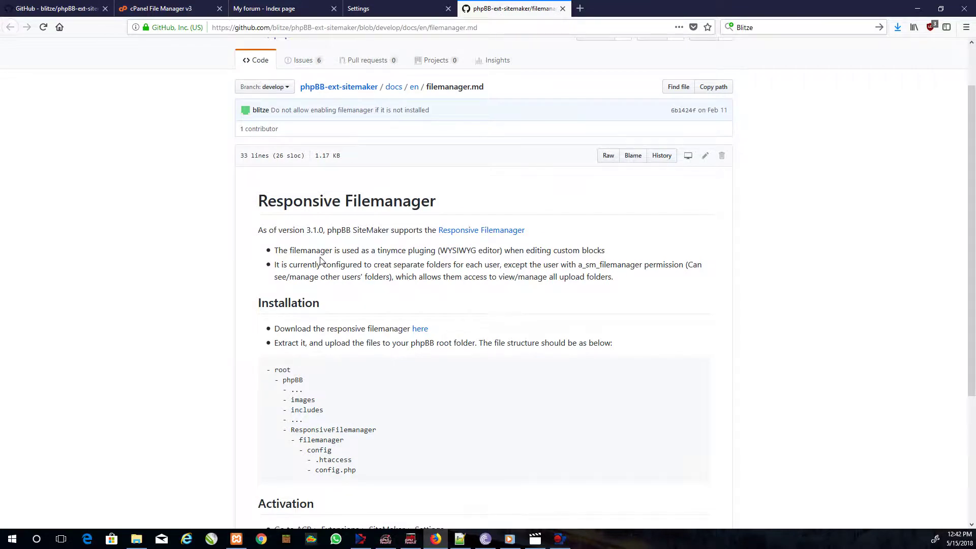
# - Highlight the download and extract-to-root installation steps, then follow the 'here' download link
pyautogui.scroll(-6, 320, 260)
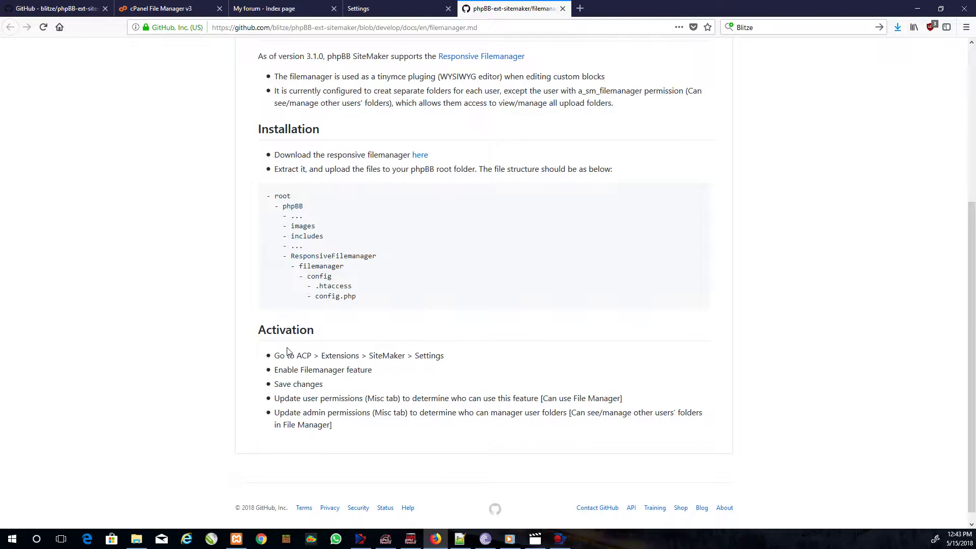
pyautogui.moveTo(275, 157); pyautogui.dragTo(371, 158)
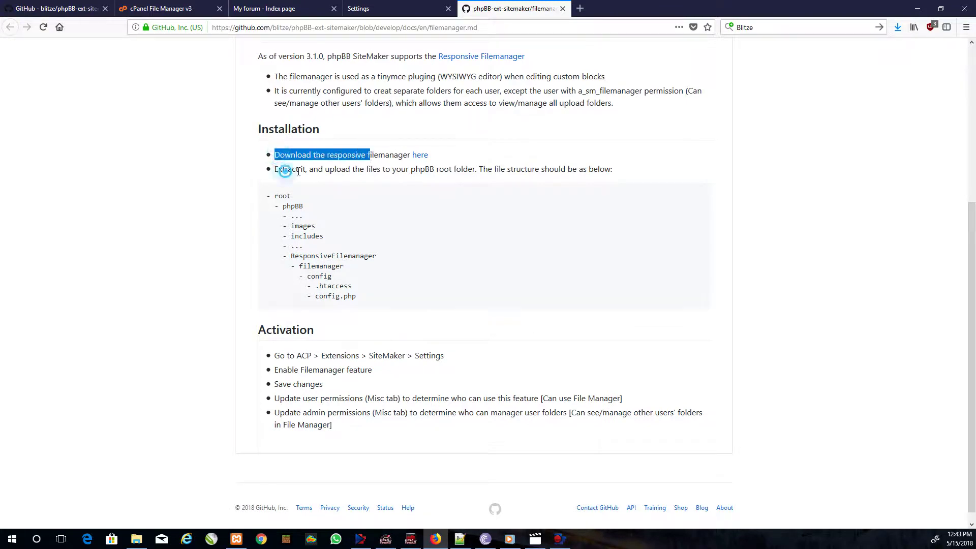
pyautogui.moveTo(282, 170); pyautogui.dragTo(398, 173)
pyautogui.doubleClick(441, 169)
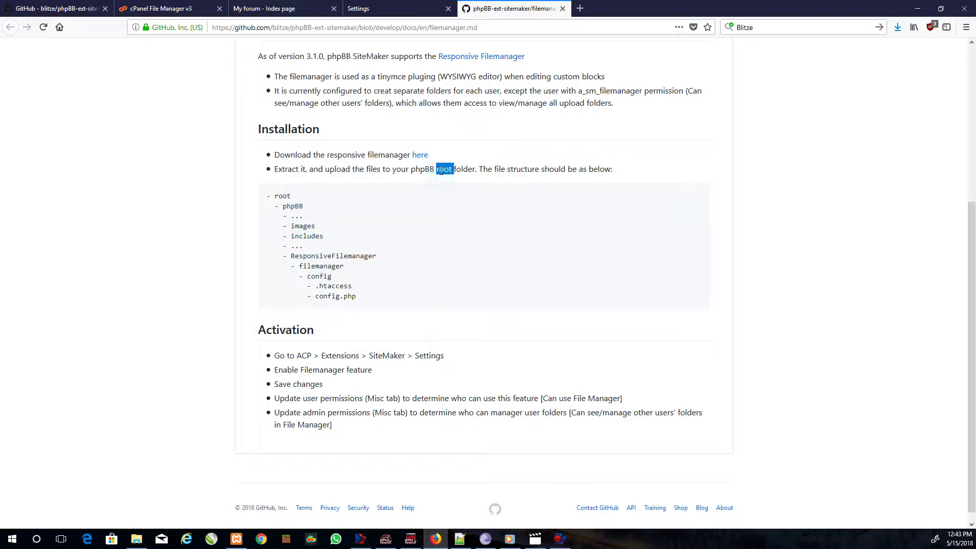
pyautogui.click(421, 155)
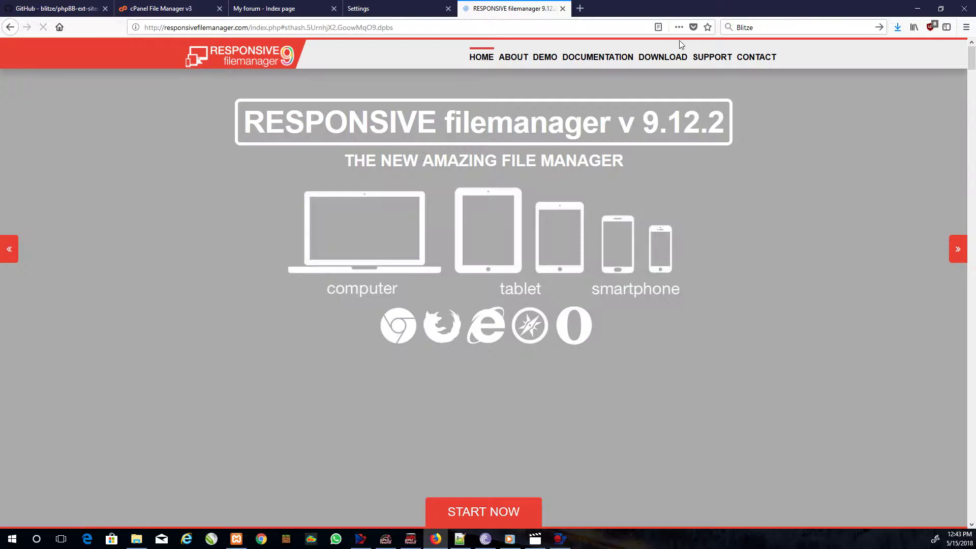
# - Save responsive_filemanager.zip v 9.12.2 into Scripts\phpbb and confirm it in File Explorer
pyautogui.click(661, 58)
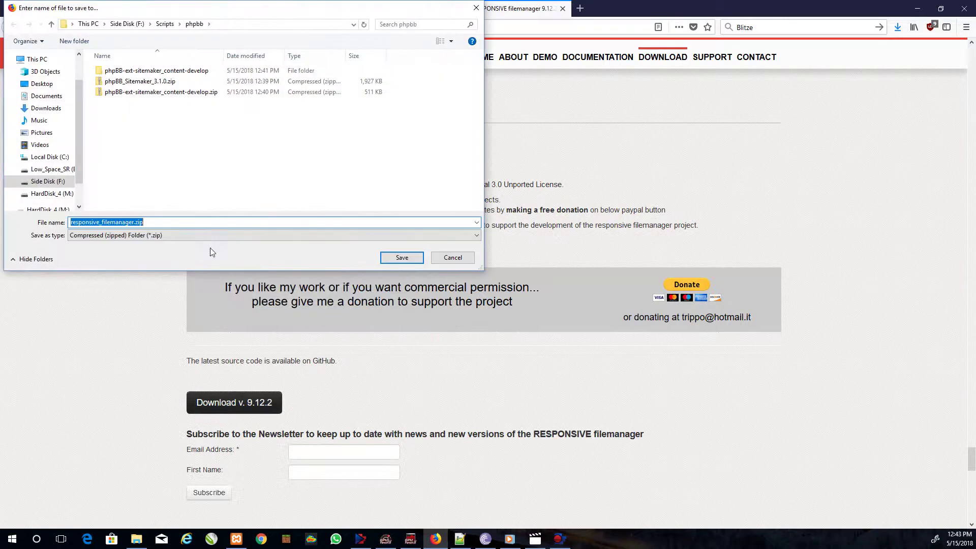
pyautogui.click(394, 260)
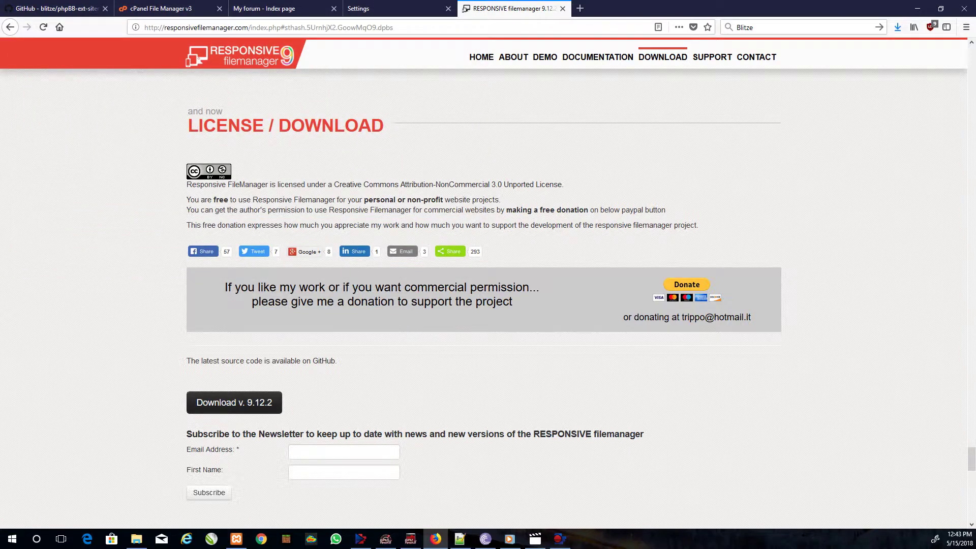
pyautogui.hotkey('alt', 'Tab')
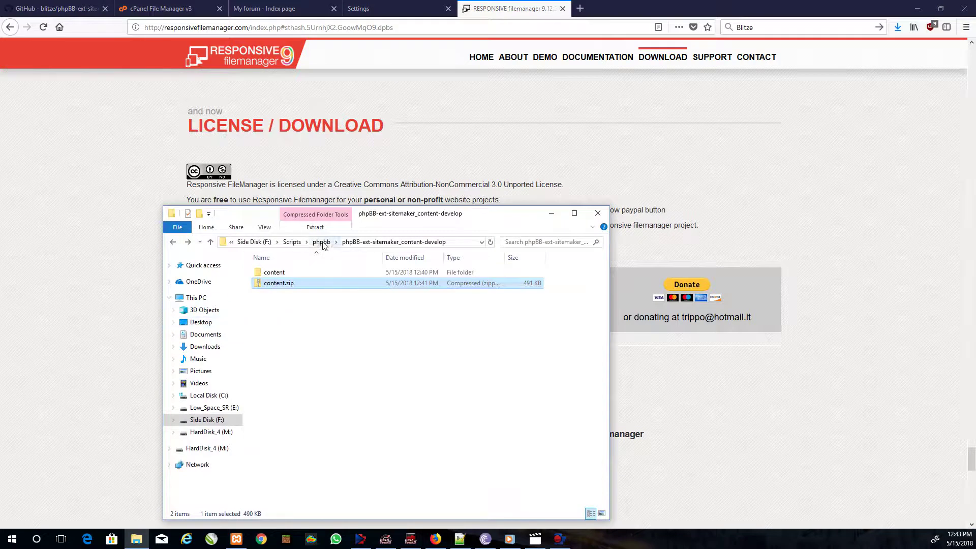
pyautogui.click(321, 242)
pyautogui.click(298, 305)
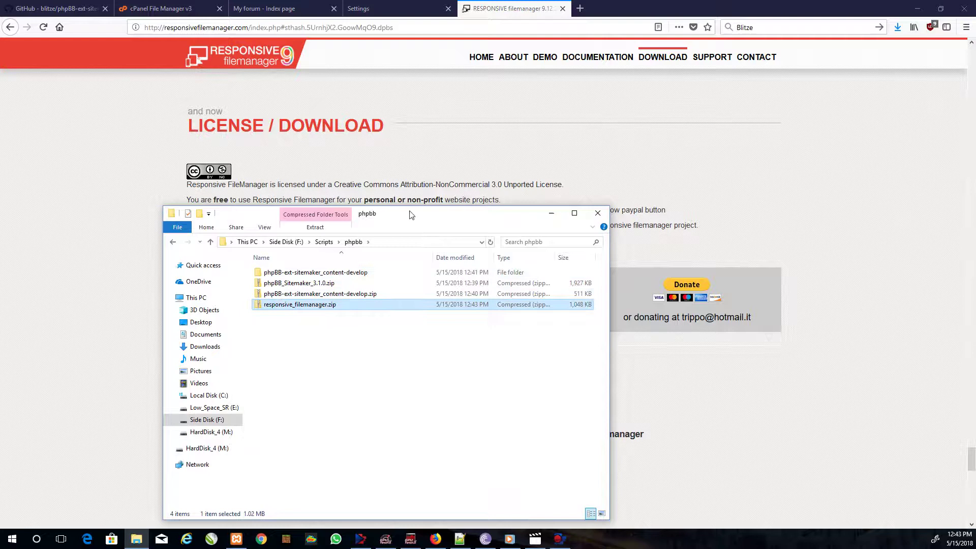
pyautogui.click(56, 8)
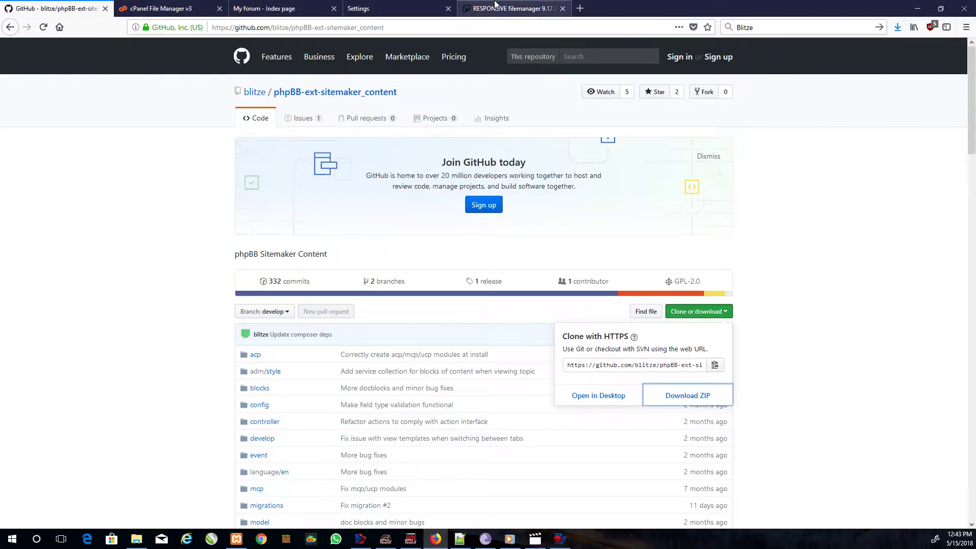
# - Return to filemanager.md and copy 'ResponsiveFilemanager' from the required file-structure block
pyautogui.click(472, 8)
pyautogui.click(10, 27)
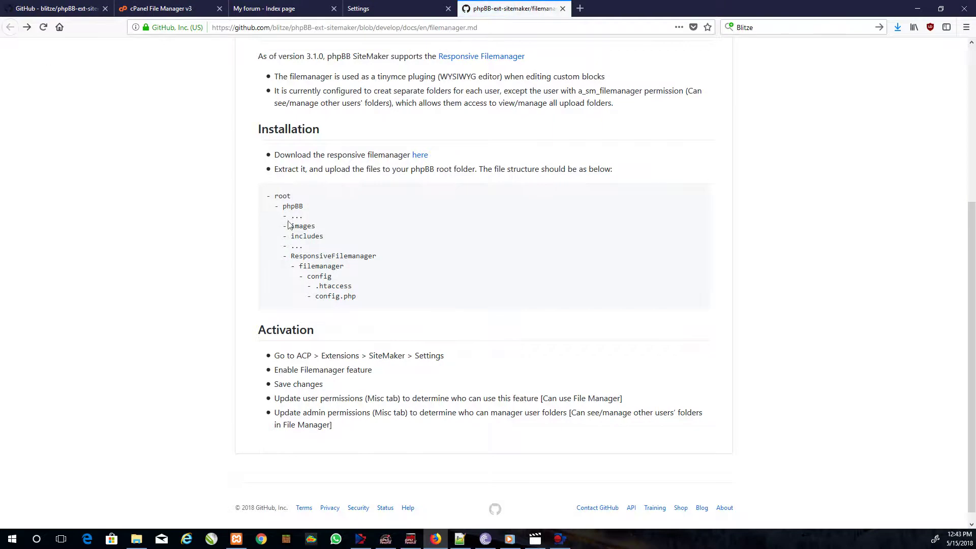
pyautogui.scroll(2, 406, 349)
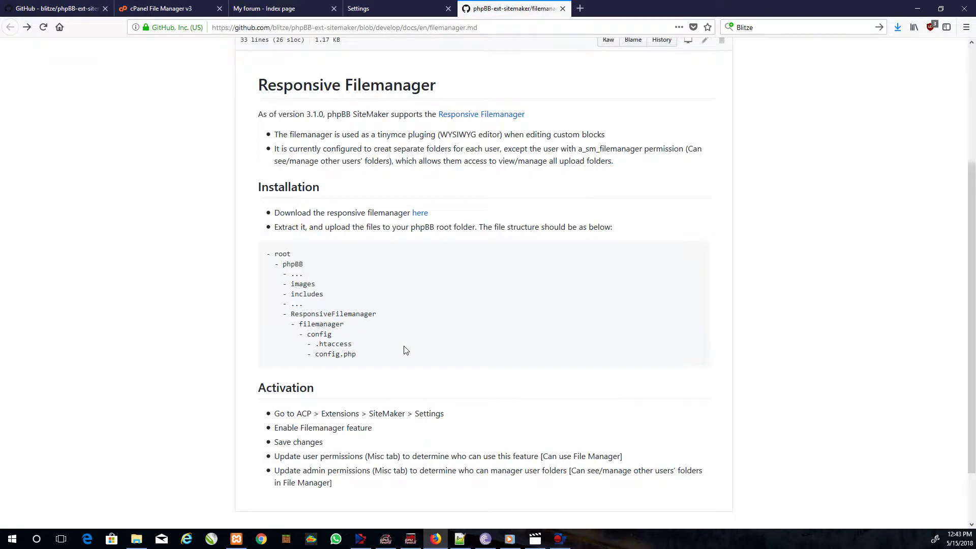
pyautogui.scroll(4, 406, 350)
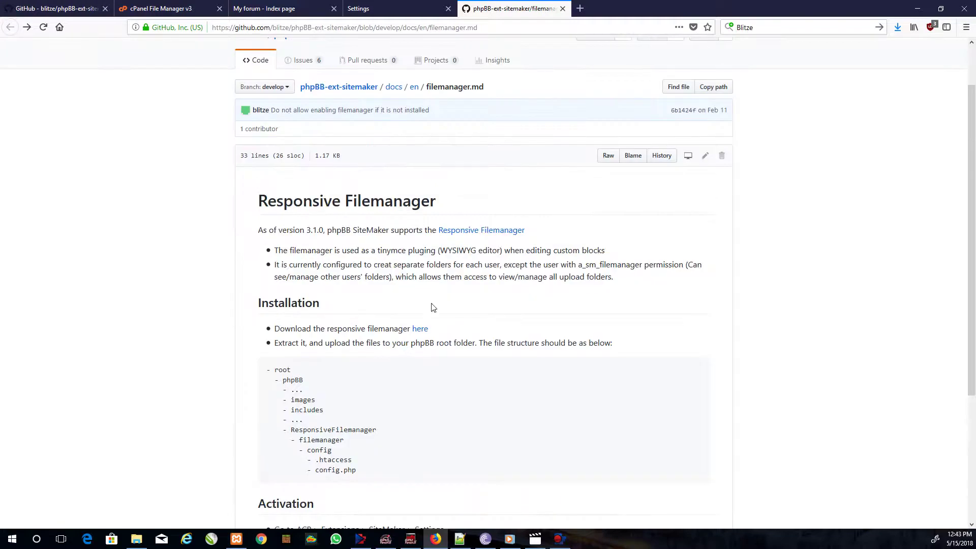
pyautogui.moveTo(278, 345); pyautogui.dragTo(466, 349)
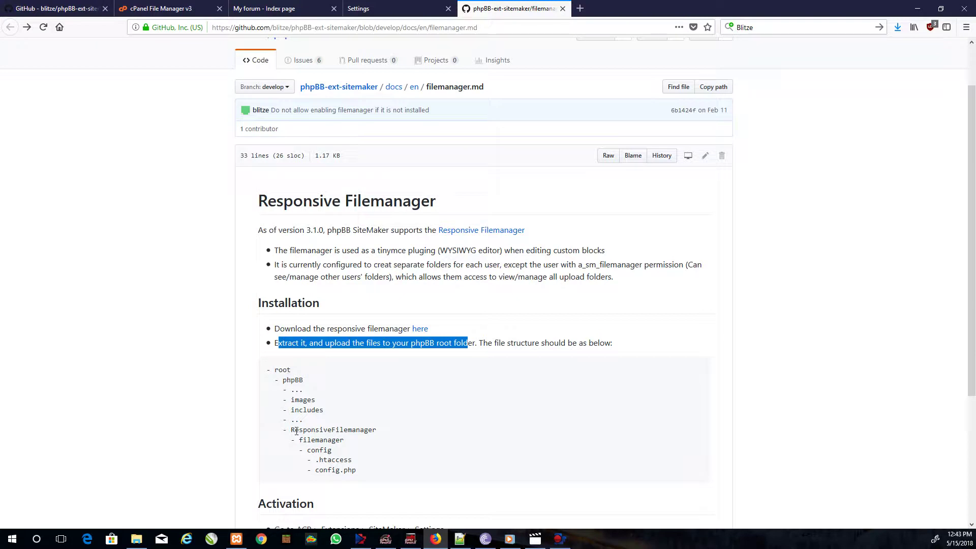
pyautogui.moveTo(293, 431); pyautogui.dragTo(374, 431)
pyautogui.rightClick(378, 433)
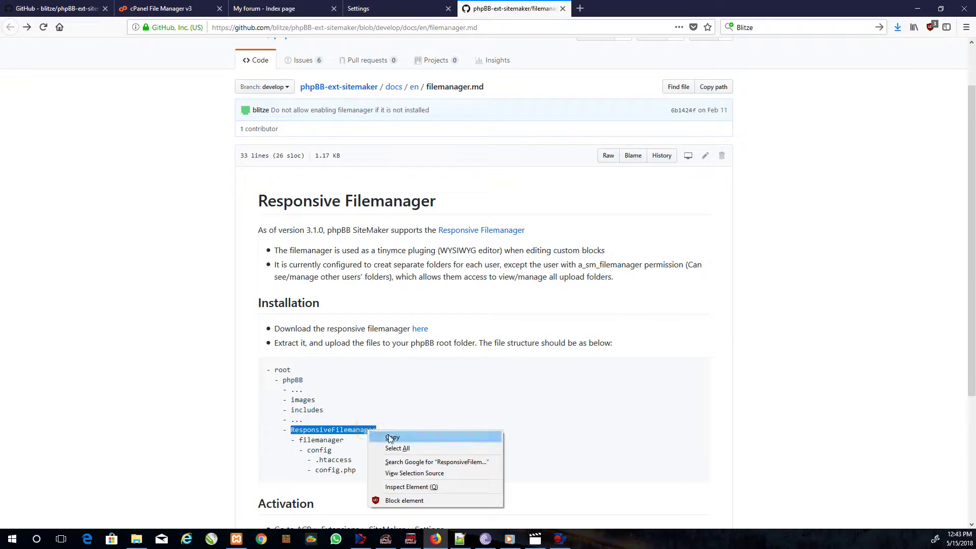
pyautogui.click(385, 437)
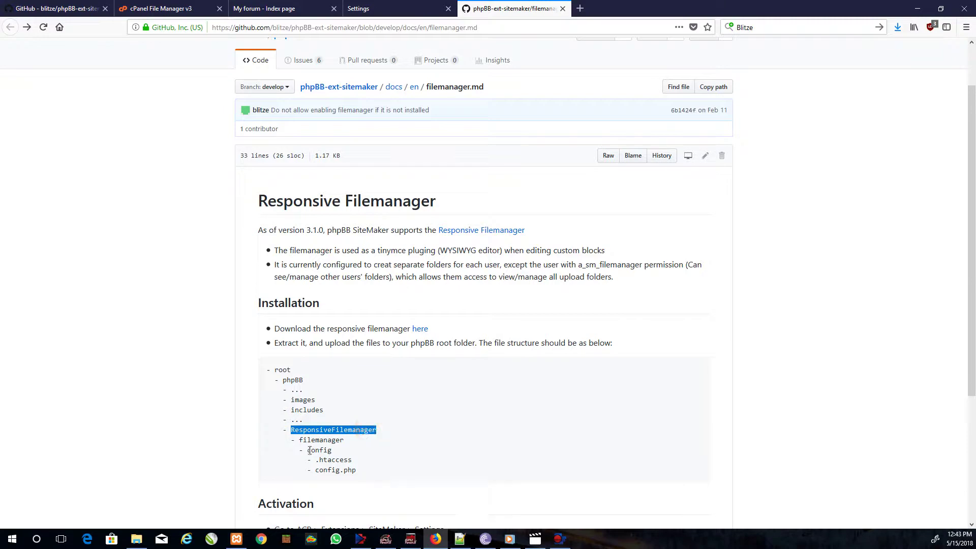
# - Inspect responsive_filemanager.zip's contents and check the server's phpbb folder in cPanel
pyautogui.click(137, 539)
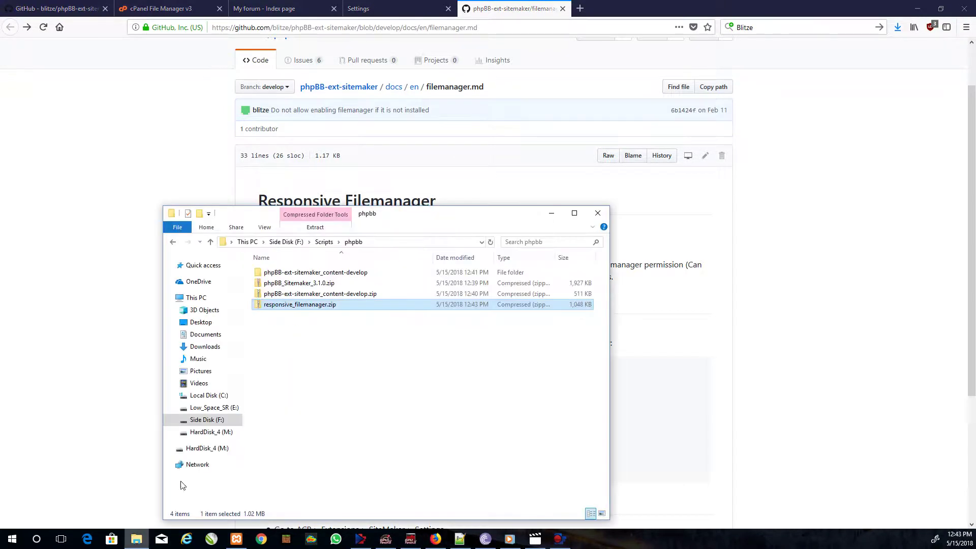
pyautogui.doubleClick(286, 305)
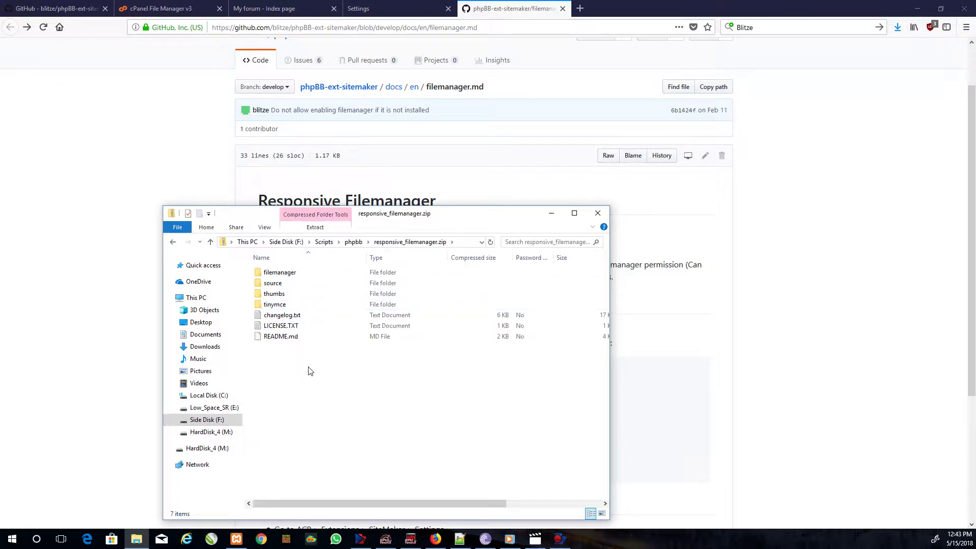
pyautogui.click(353, 242)
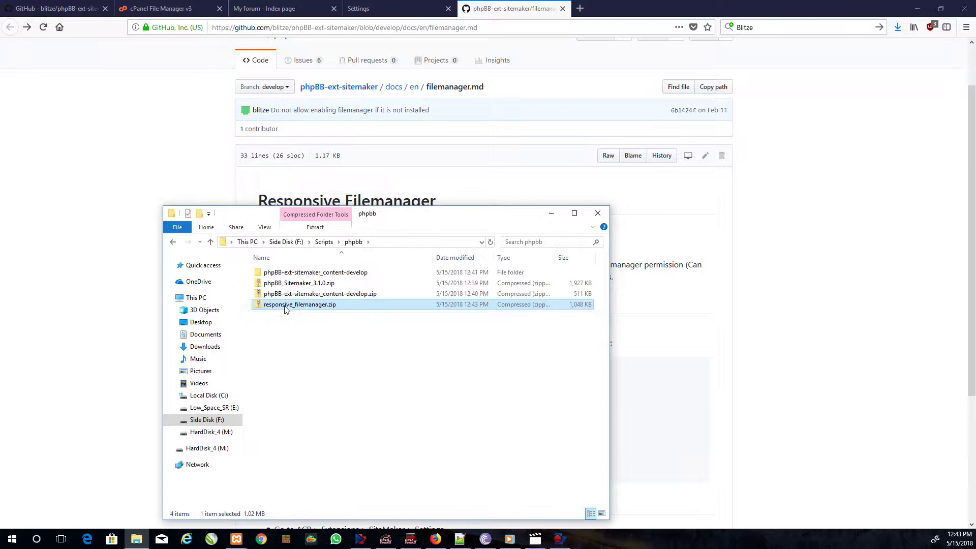
pyautogui.doubleClick(284, 305)
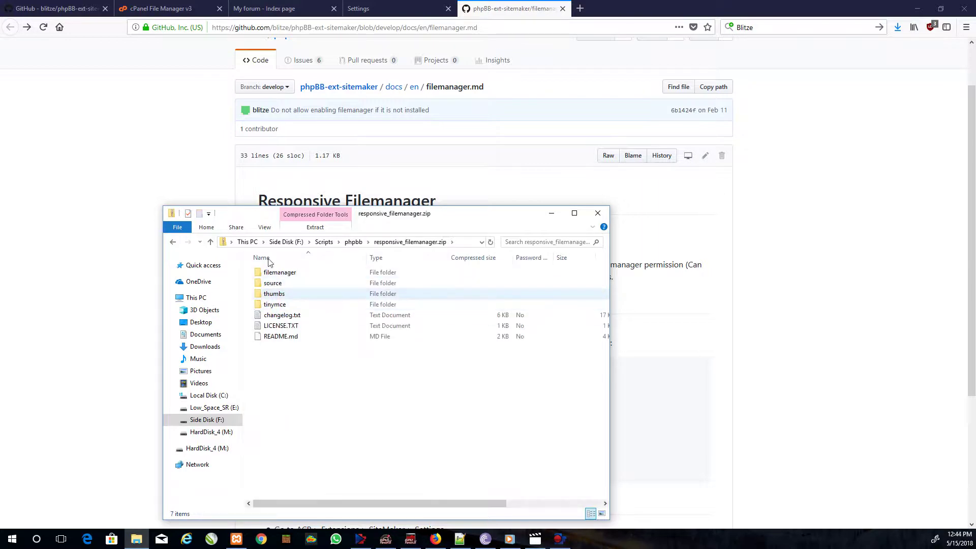
pyautogui.click(58, 8)
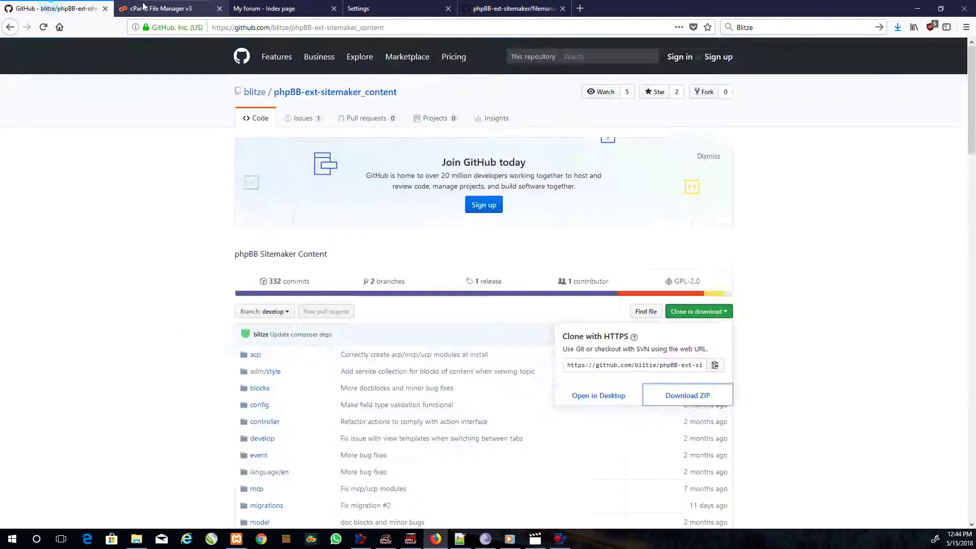
pyautogui.click(144, 6)
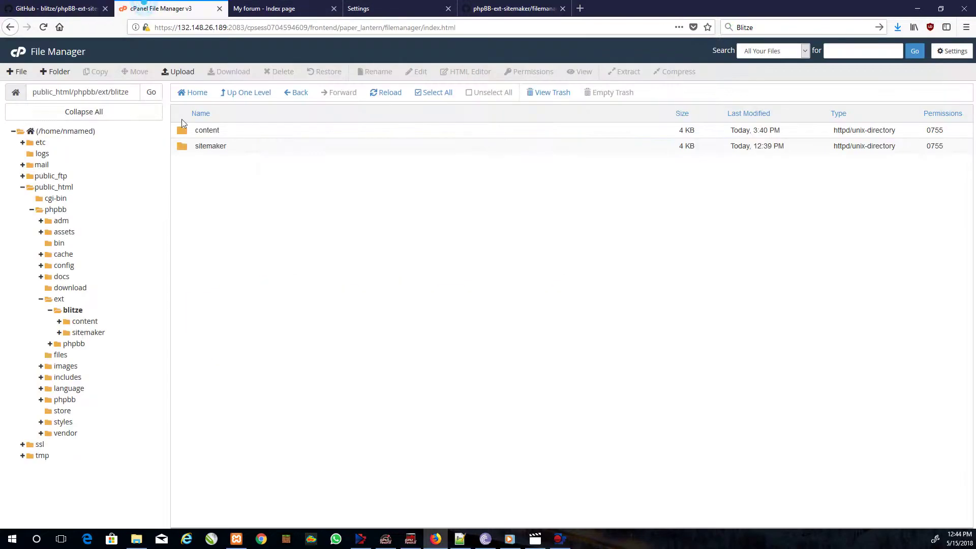
pyautogui.click(52, 212)
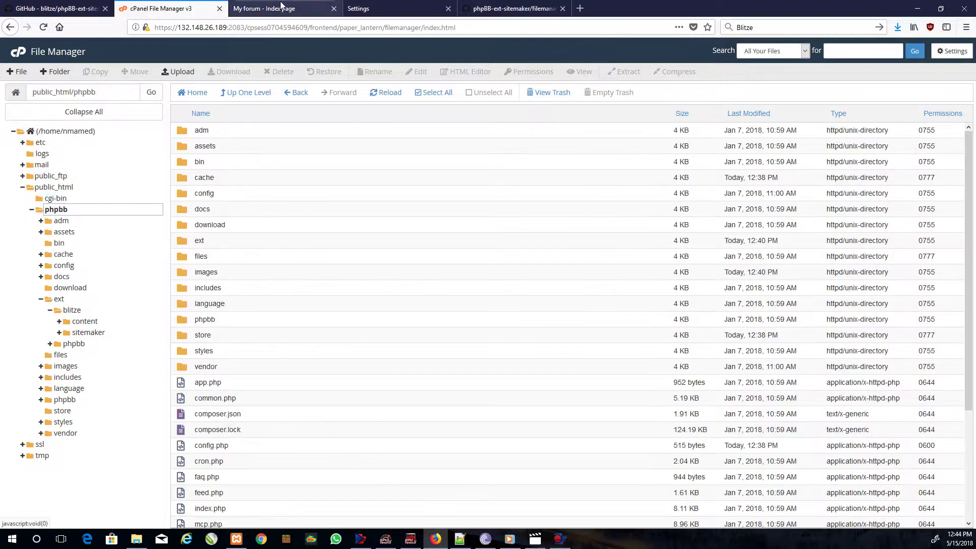
pyautogui.click(136, 539)
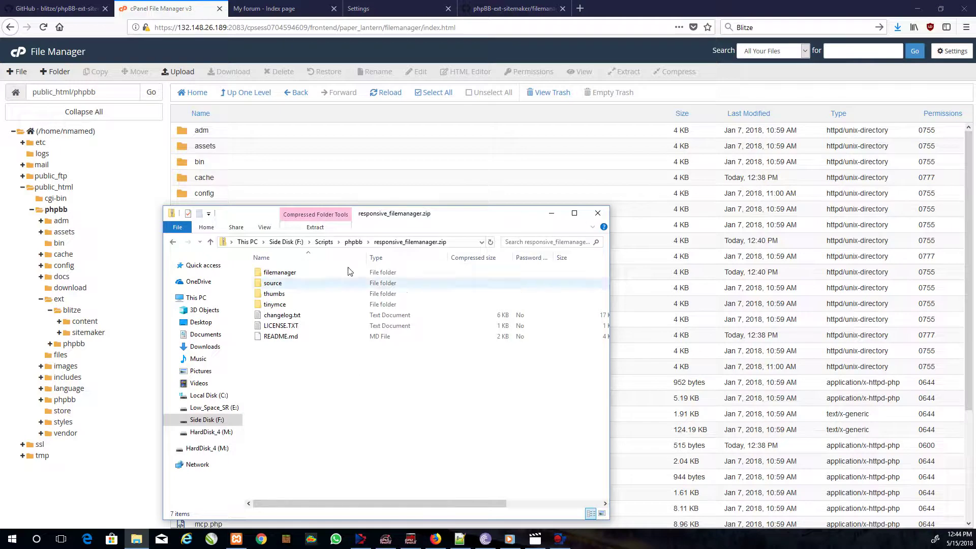
pyautogui.click(353, 242)
# - Extract responsive_filemanager.zip into its own folder with 7-Zip
pyautogui.rightClick(288, 335)
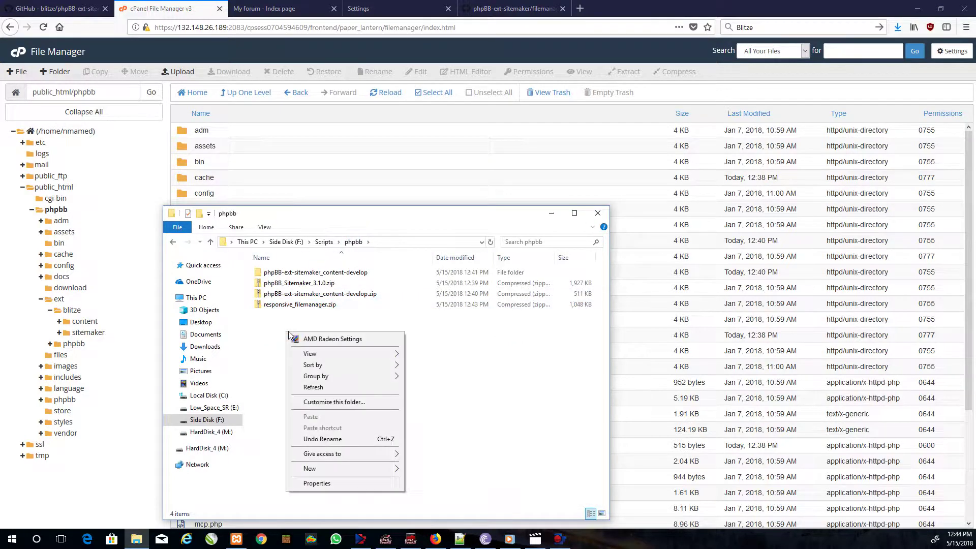
pyautogui.click(271, 305)
pyautogui.rightClick(272, 304)
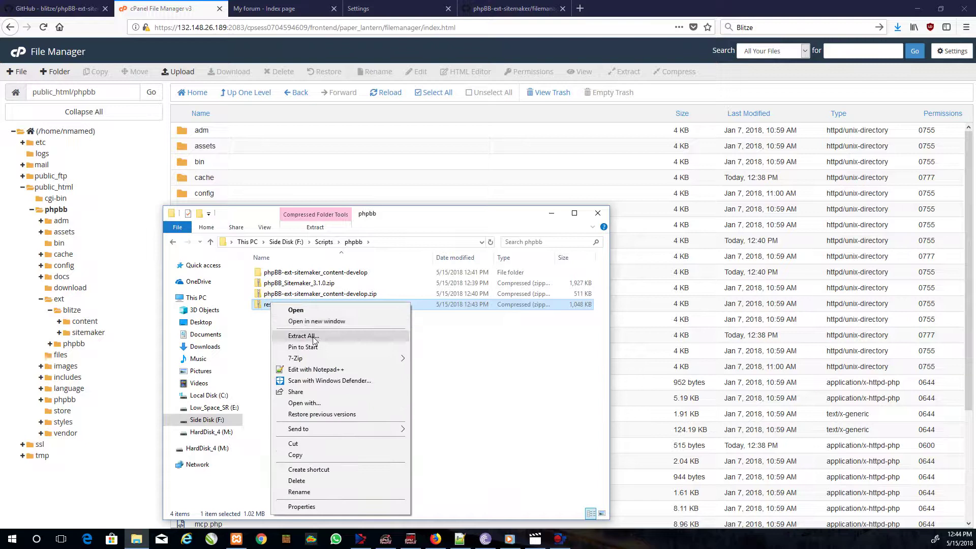
pyautogui.moveTo(386, 358)
pyautogui.click(455, 395)
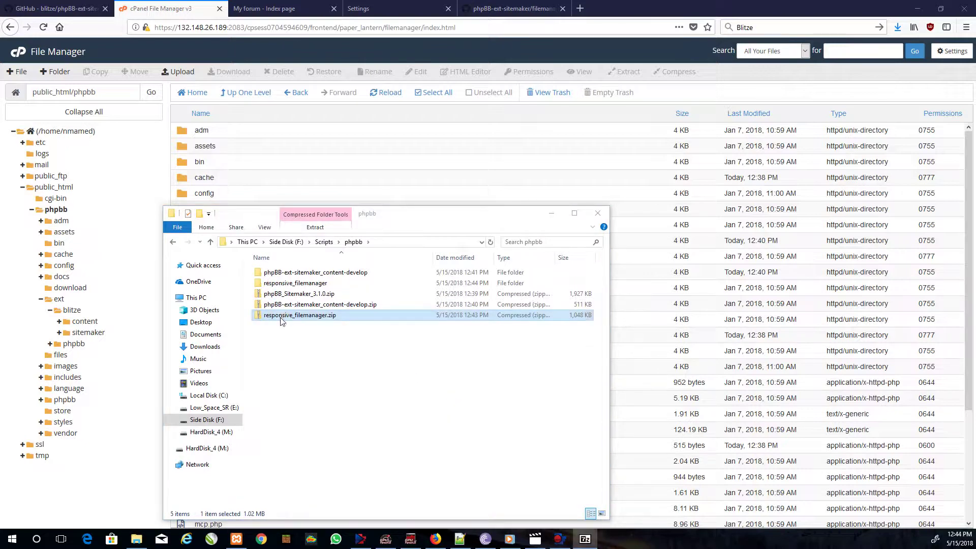
# - Delete the sitemaker content-develop folder, phpBB_Sitemaker_3.1.0.zip and phpBB-ext-sitemaker_content-develop.zip
pyautogui.doubleClick(283, 272)
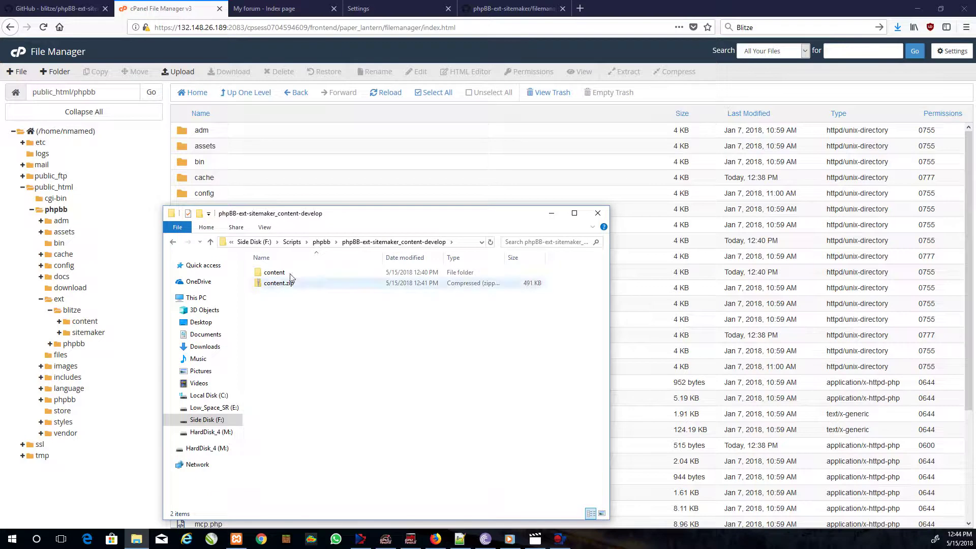
pyautogui.click(322, 242)
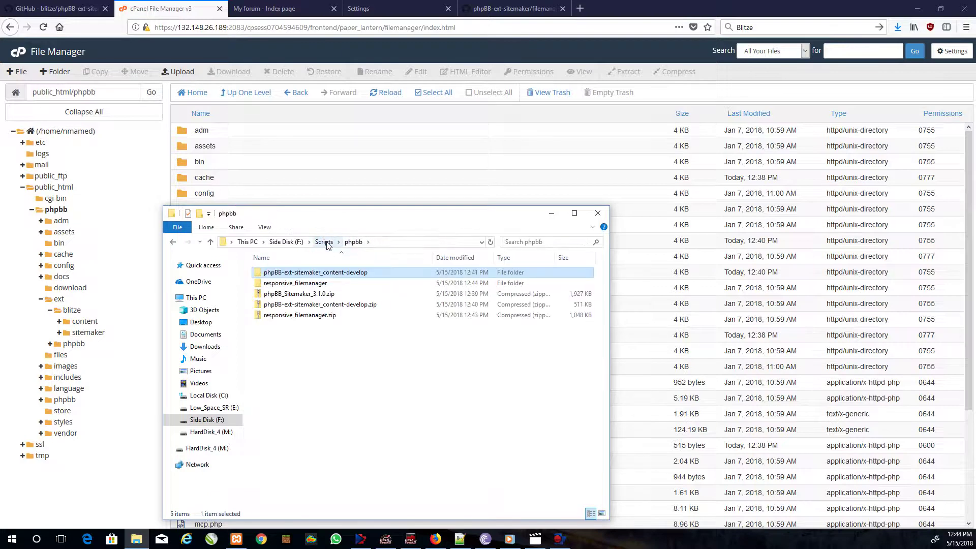
pyautogui.keyDown('ctrl'); pyautogui.click(319, 295); pyautogui.keyUp('ctrl')
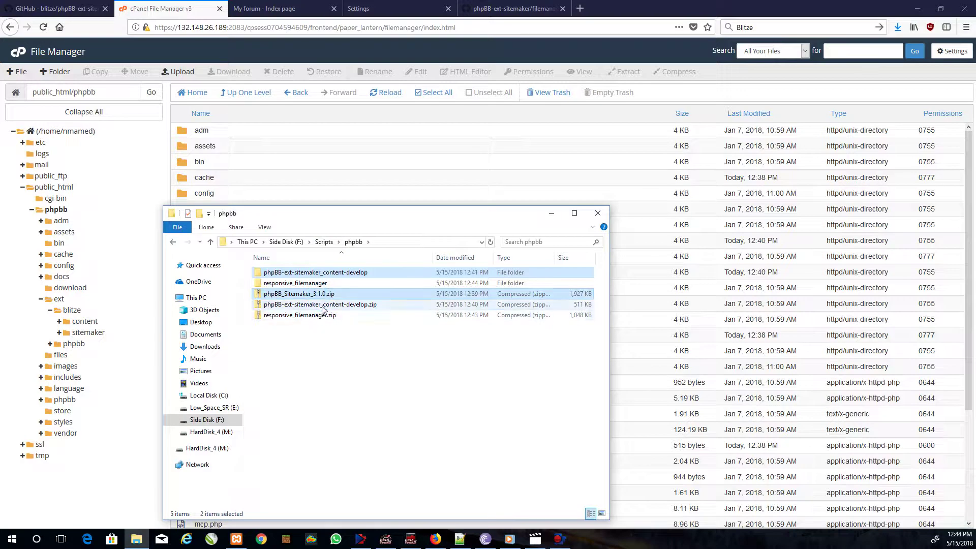
pyautogui.keyDown('ctrl'); pyautogui.click(322, 304); pyautogui.keyUp('ctrl')
pyautogui.rightClick(322, 305)
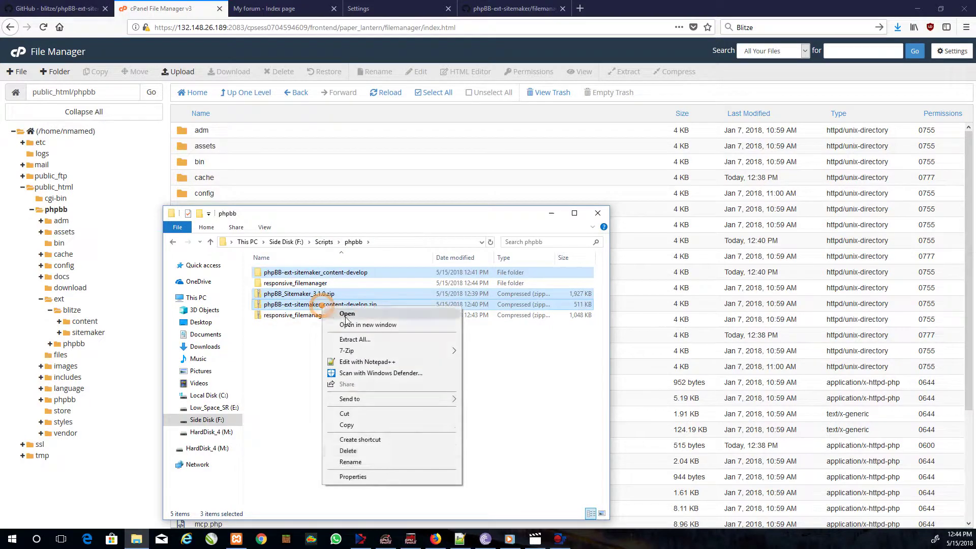
pyautogui.click(356, 450)
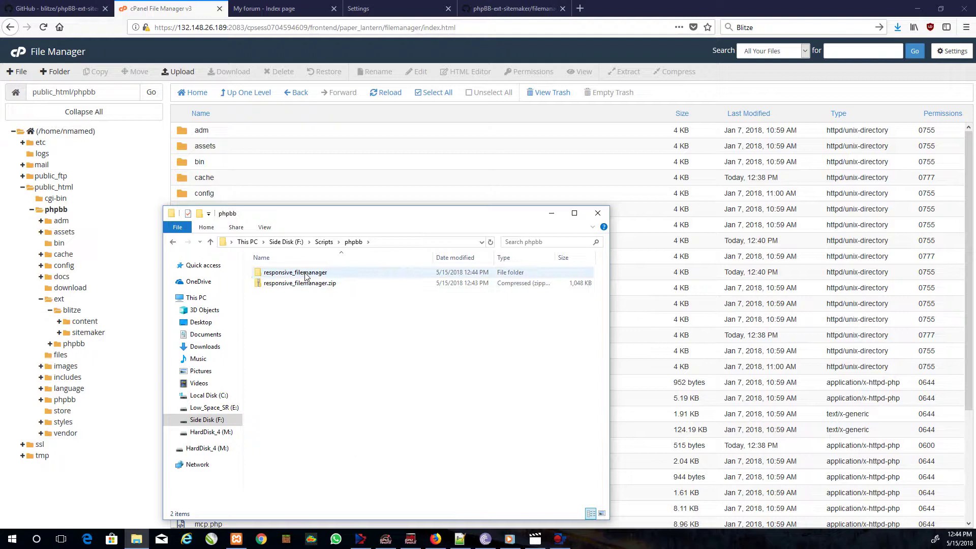
# - Open the extracted responsive_filemanager folder and copy 'ResponsiveFilemanager' from the docs
pyautogui.doubleClick(305, 275)
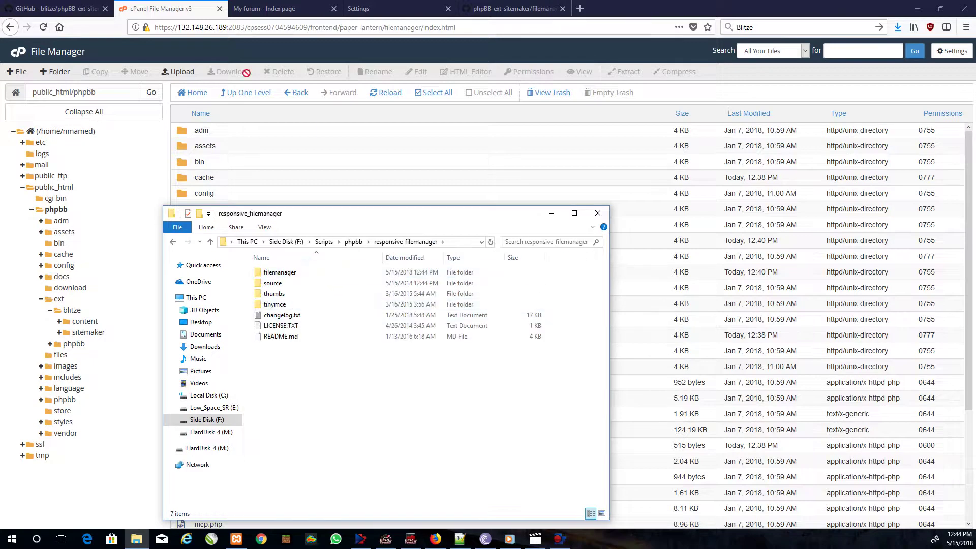
pyautogui.click(482, 7)
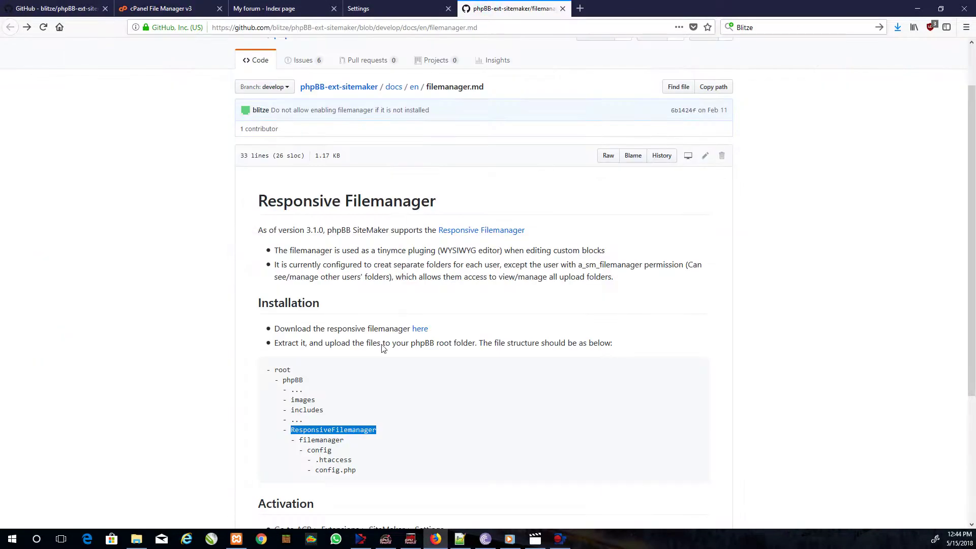
pyautogui.click(279, 429)
pyautogui.moveTo(291, 430); pyautogui.dragTo(366, 430)
pyautogui.rightClick(371, 430)
pyautogui.click(396, 438)
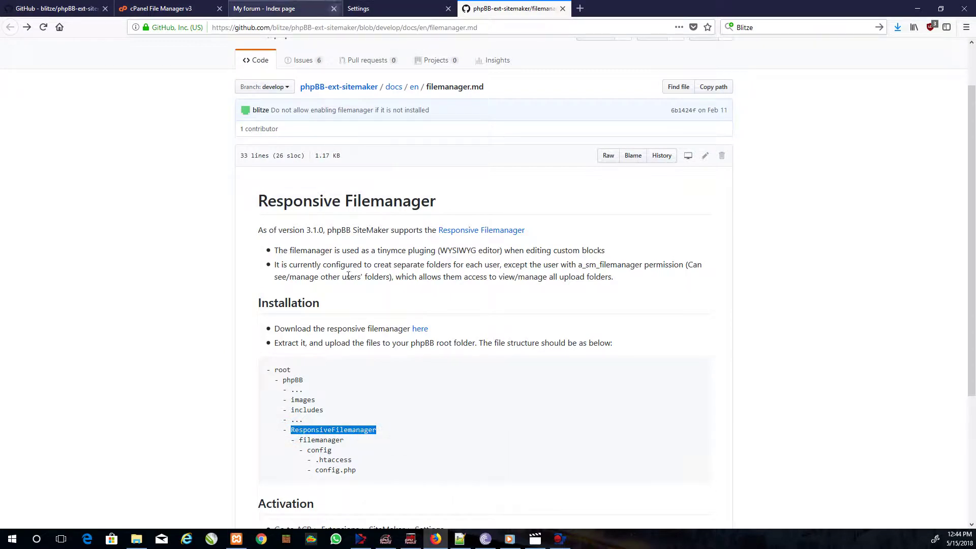
# - Create a ResponsiveFilemanager folder and move the other seven extracted items into it
pyautogui.click(136, 538)
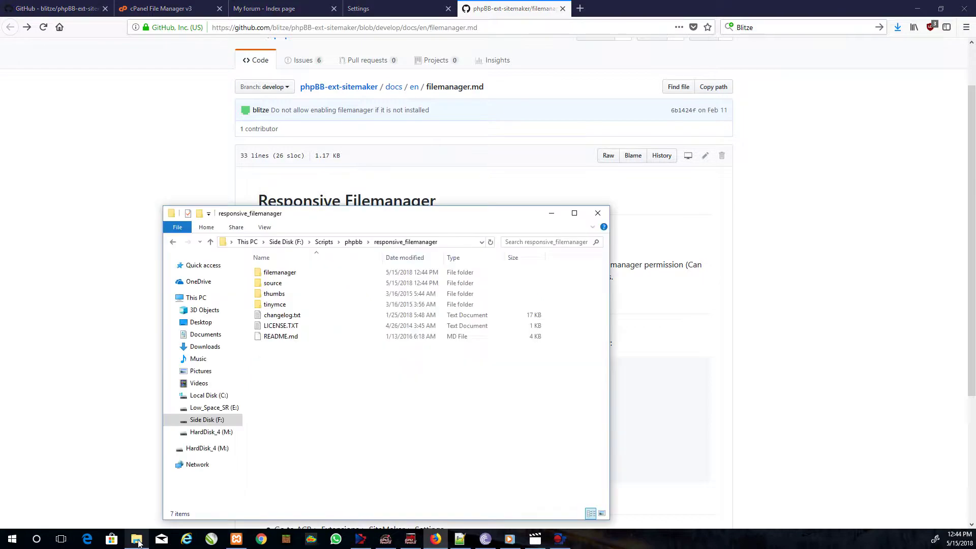
pyautogui.rightClick(304, 394)
pyautogui.moveTo(343, 370)
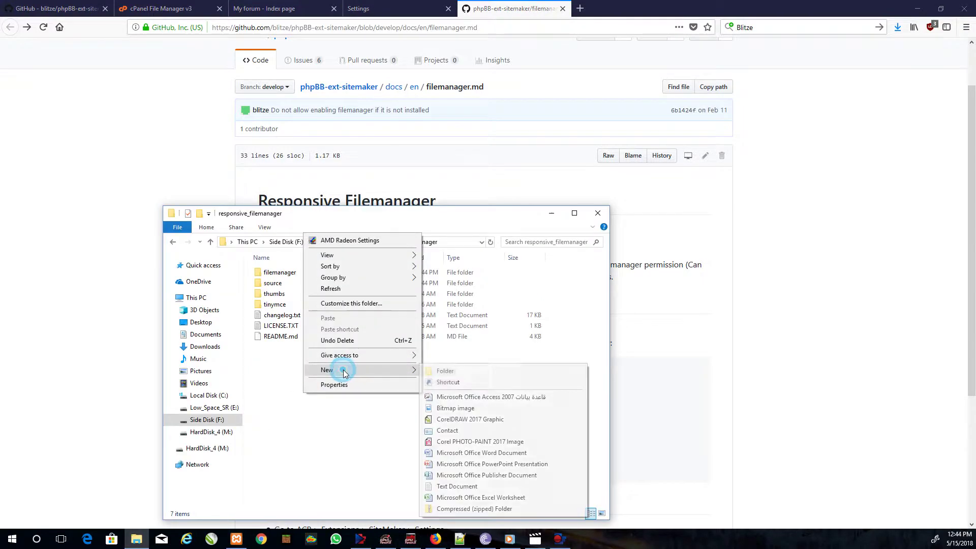
pyautogui.click(444, 372)
pyautogui.hotkey('ctrl', 'v')
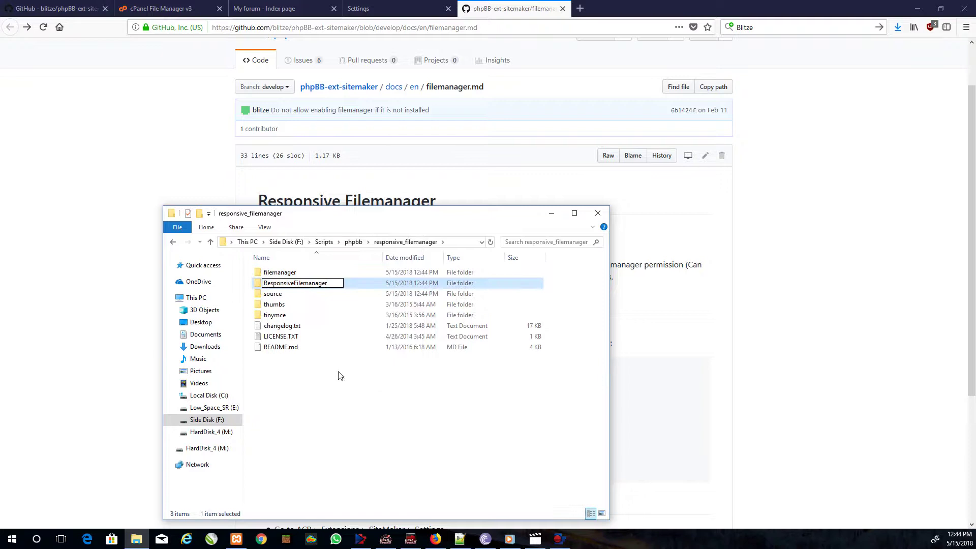
pyautogui.press('Return')
pyautogui.hotkey('ctrl', 'a')
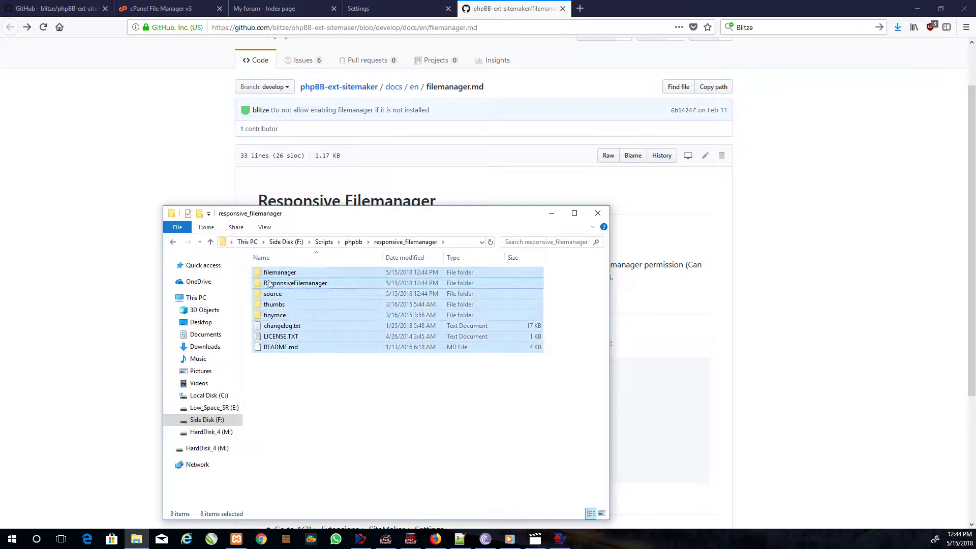
pyautogui.keyDown('ctrl'); pyautogui.click(283, 284); pyautogui.keyUp('ctrl')
pyautogui.moveTo(285, 273); pyautogui.dragTo(304, 283)
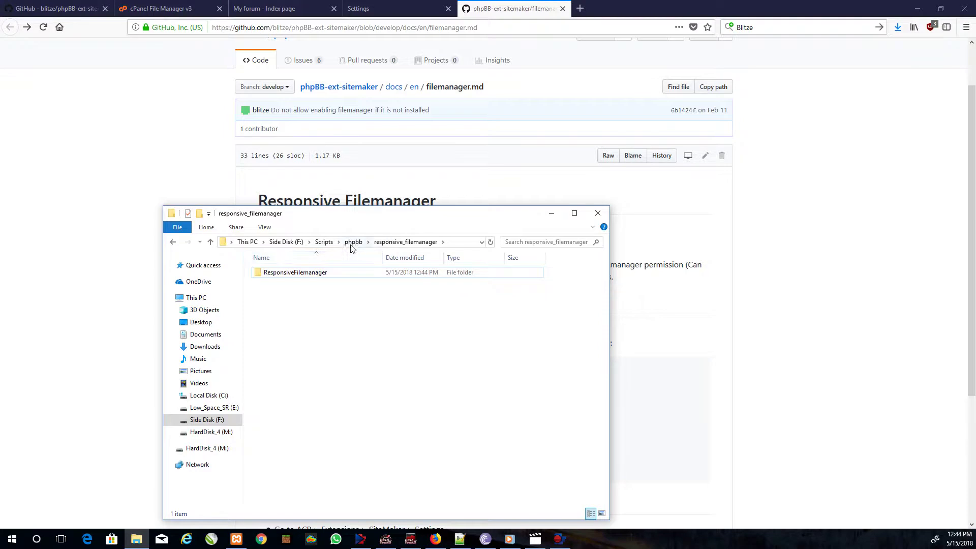
# - Compress the ResponsiveFilemanager folder into ResponsiveFilemanager.zip with 7-Zip's default zip settings
pyautogui.rightClick(290, 271)
pyautogui.moveTo(316, 330)
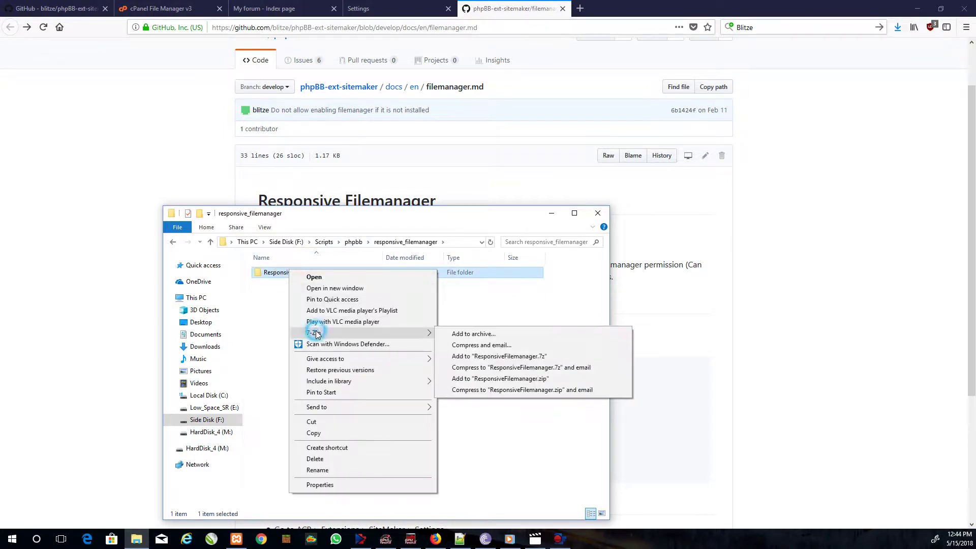
pyautogui.click(493, 334)
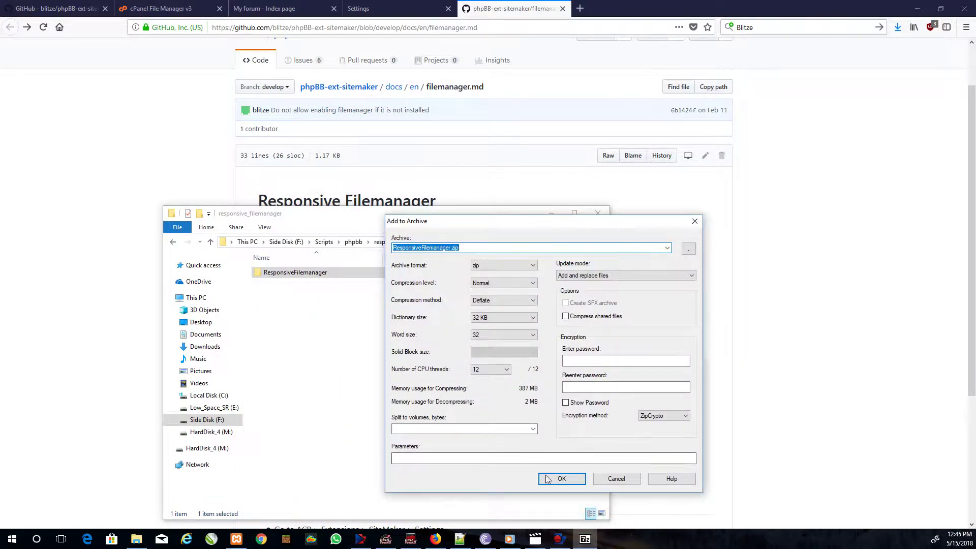
pyautogui.click(549, 477)
# - Check the new zip's contents, then copy the responsive_filemanager folder path
pyautogui.doubleClick(292, 283)
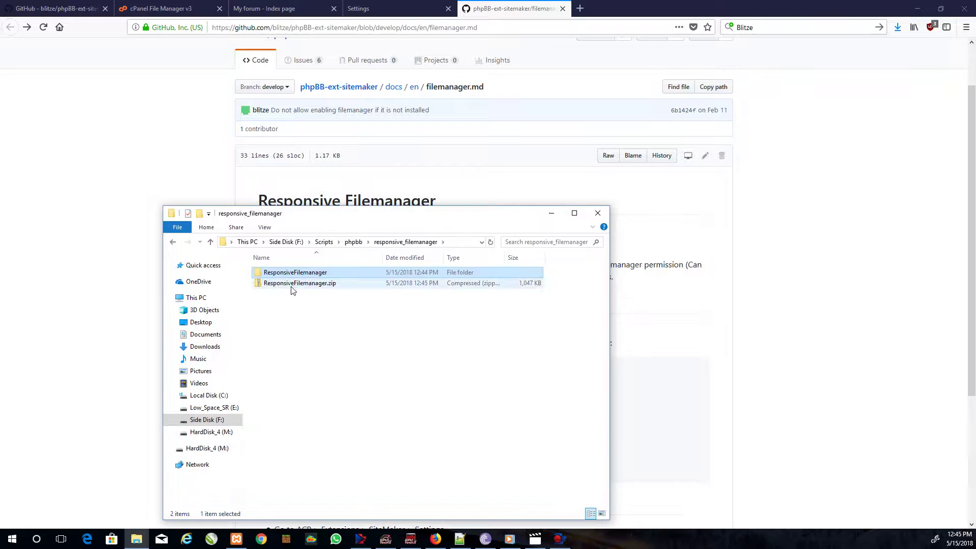
pyautogui.click(173, 241)
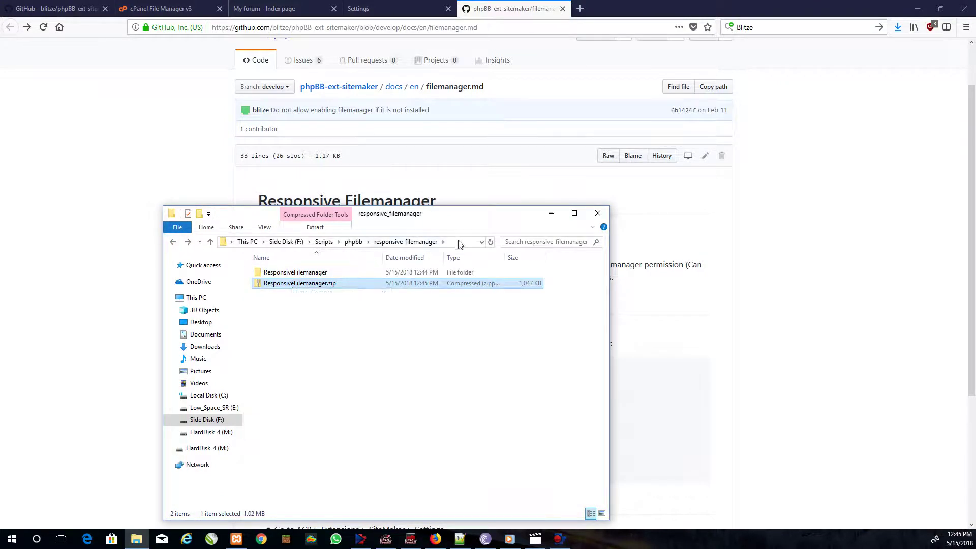
pyautogui.click(459, 242)
pyautogui.rightClick(338, 239)
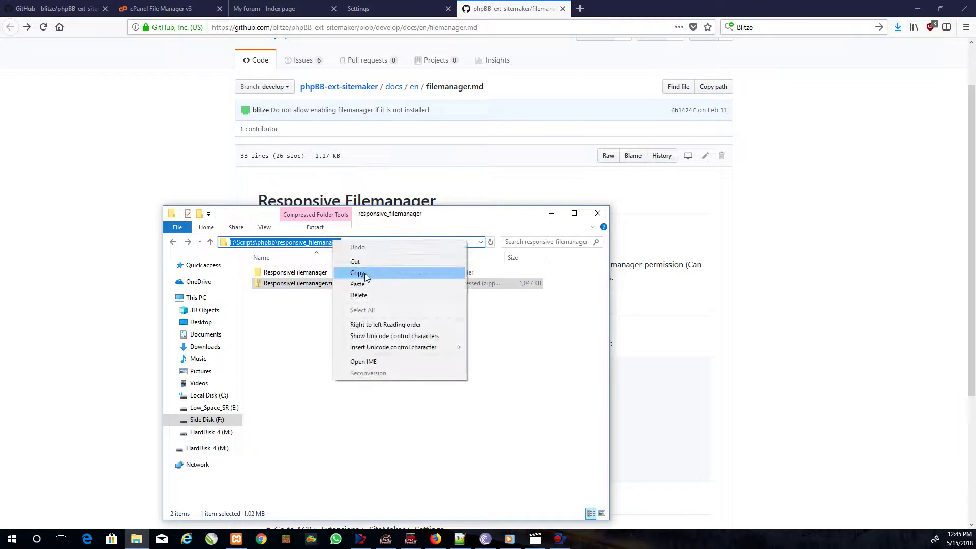
pyautogui.click(358, 269)
# - Show the public_html/phpbb folder contents in cPanel File Manager, collapsing the ext folder
pyautogui.click(162, 9)
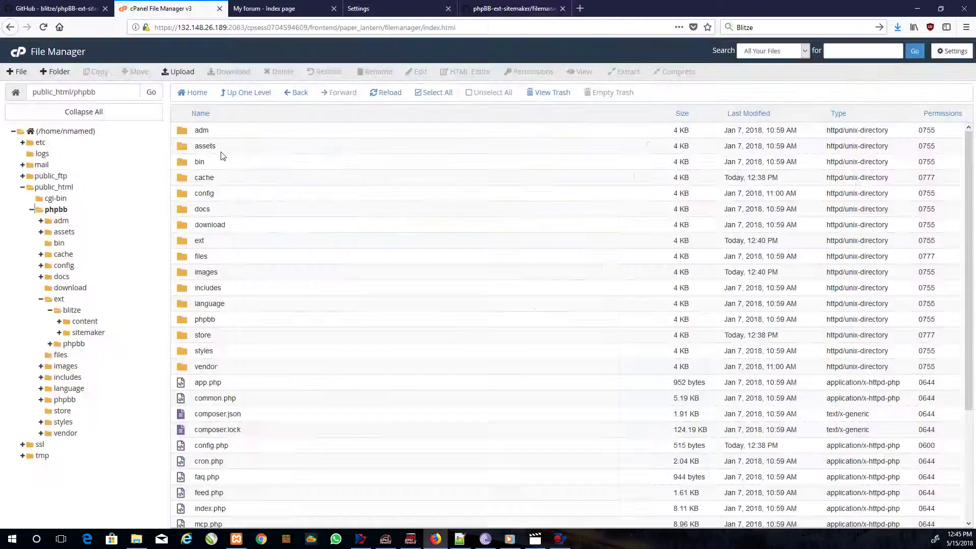
pyautogui.click(57, 210)
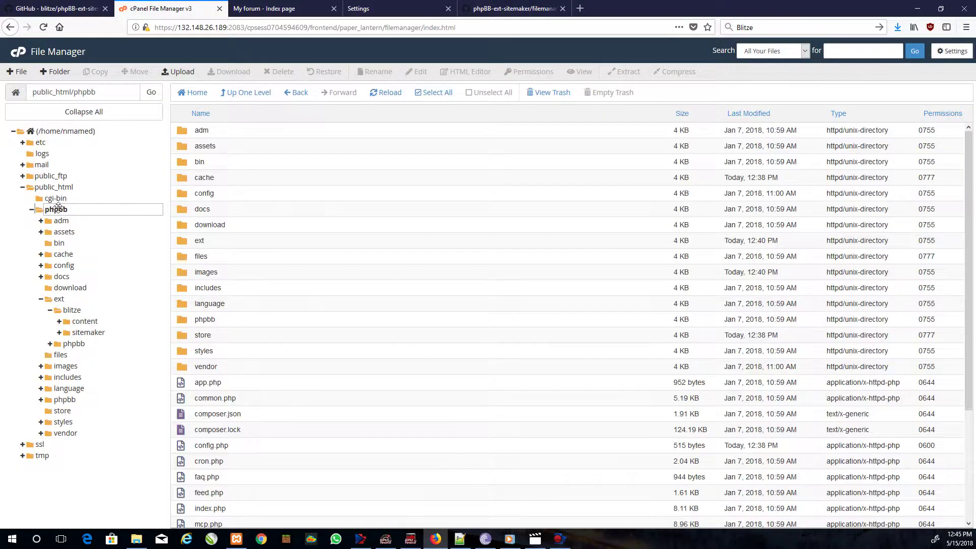
pyautogui.click(40, 300)
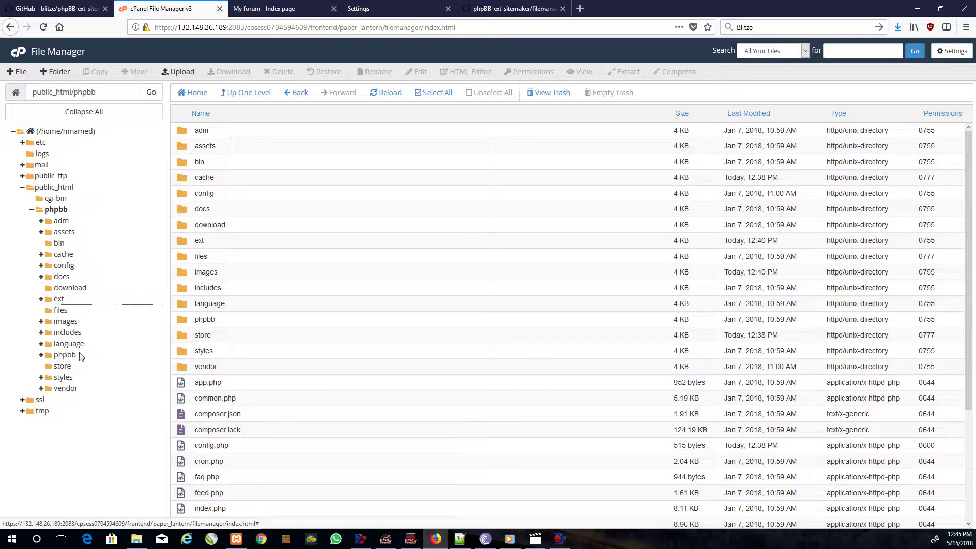
pyautogui.click(56, 211)
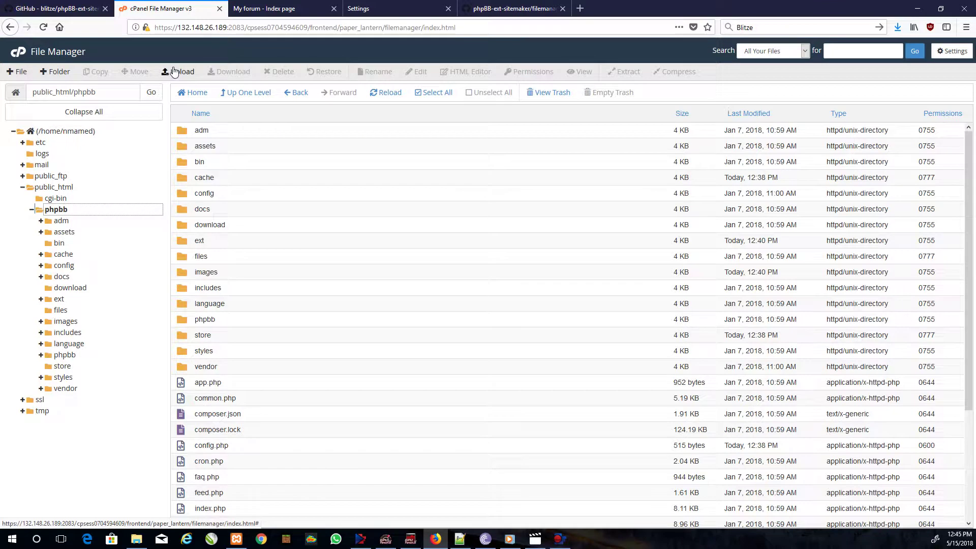
# - Upload ResponsiveFilemanager.zip to phpbb from the pasted responsive_filemanager folder path
pyautogui.click(174, 72)
pyautogui.click(494, 215)
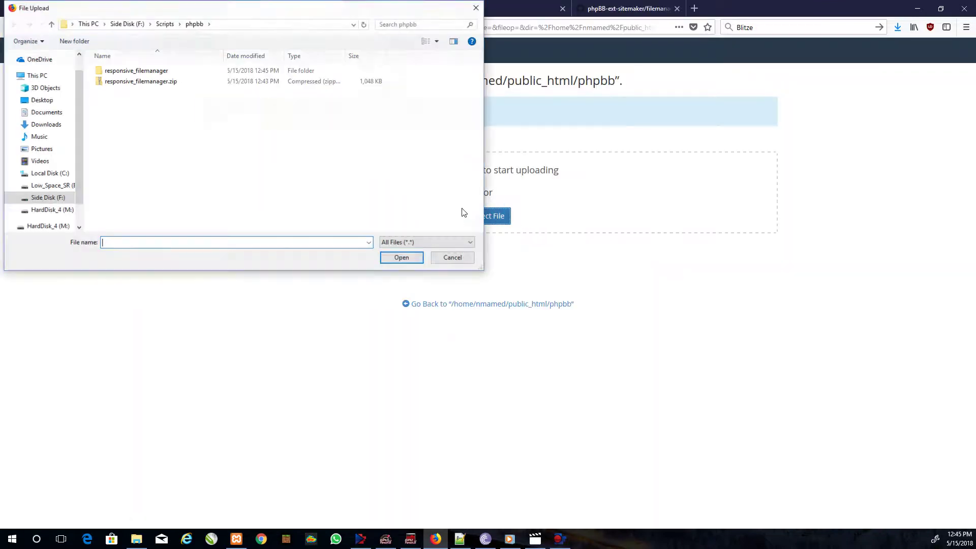
pyautogui.click(241, 24)
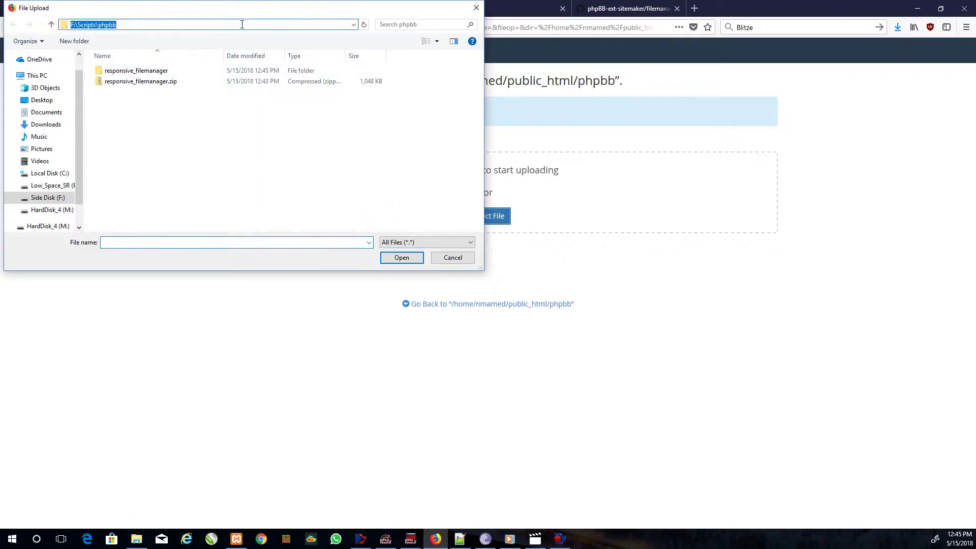
pyautogui.hotkey('ctrl', 'v')
pyautogui.press('Return')
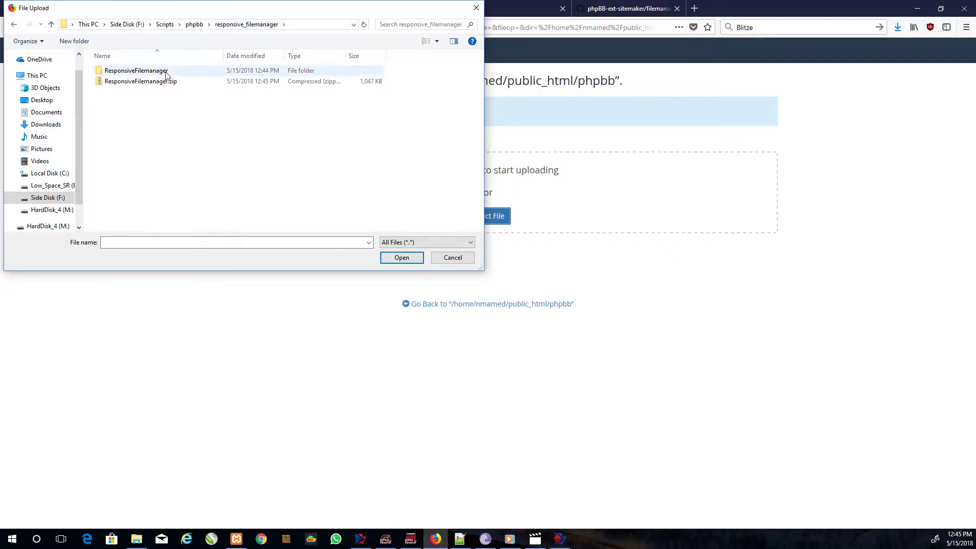
pyautogui.doubleClick(152, 83)
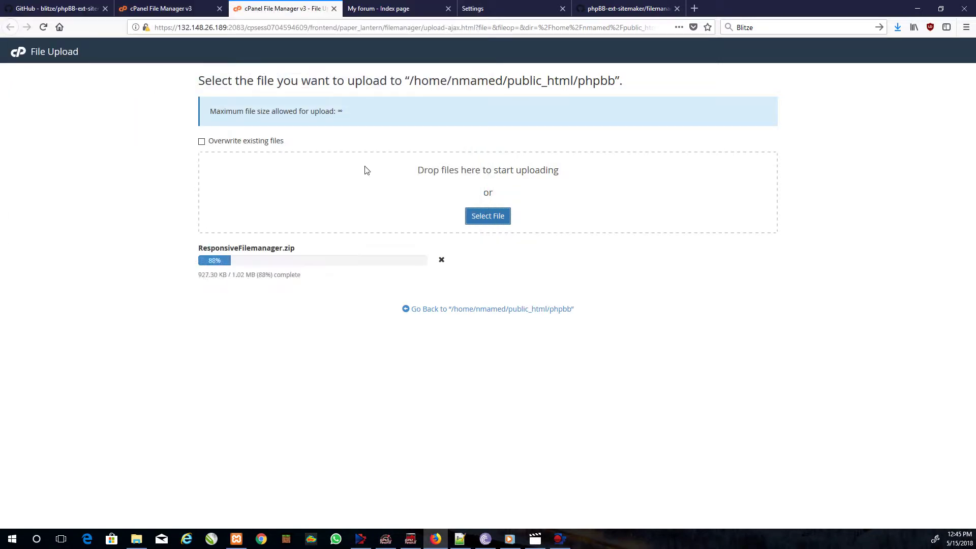
# - Drag ResponsiveFilemanager.zip from File Explorer onto the phpbb upload page, then return to the listing
pyautogui.click(136, 539)
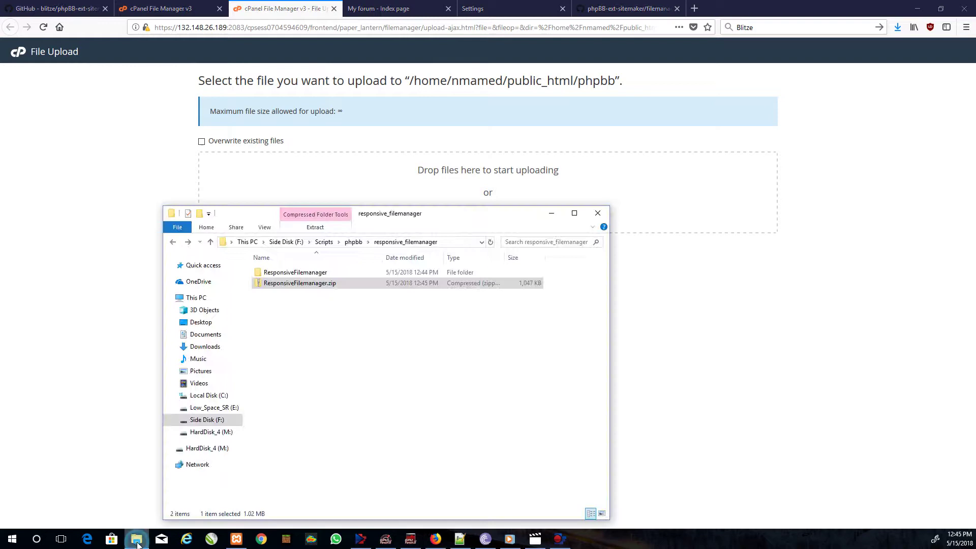
pyautogui.doubleClick(285, 283)
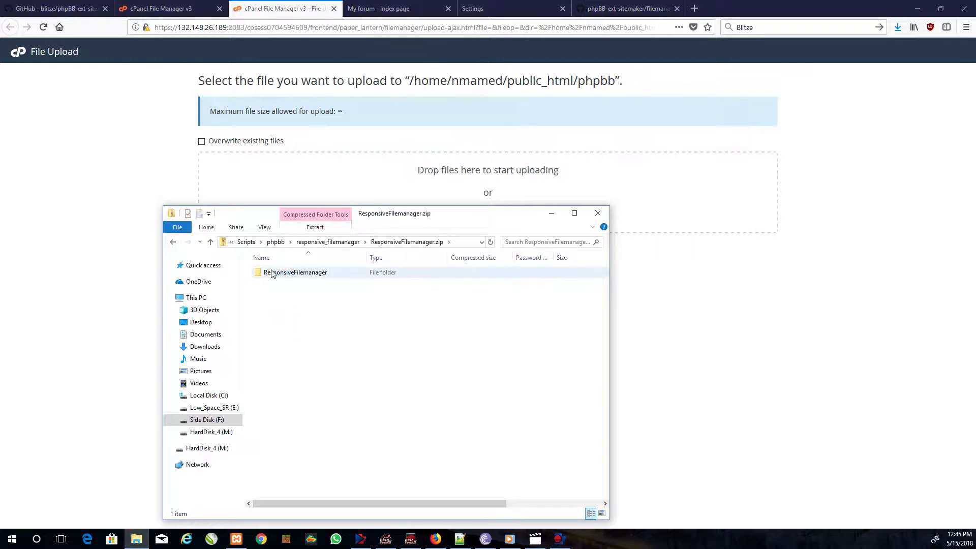
pyautogui.click(174, 245)
pyautogui.moveTo(293, 283); pyautogui.dragTo(514, 235)
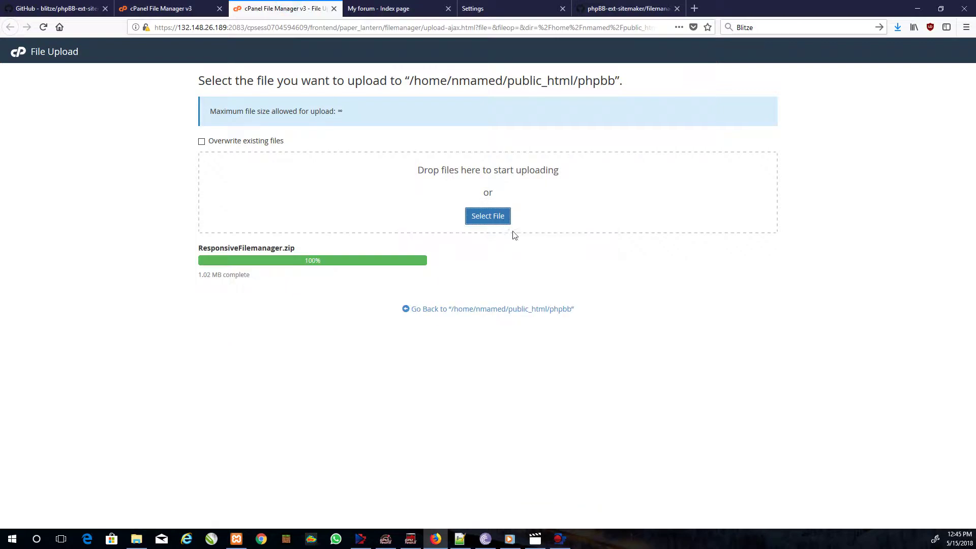
pyautogui.click(167, 8)
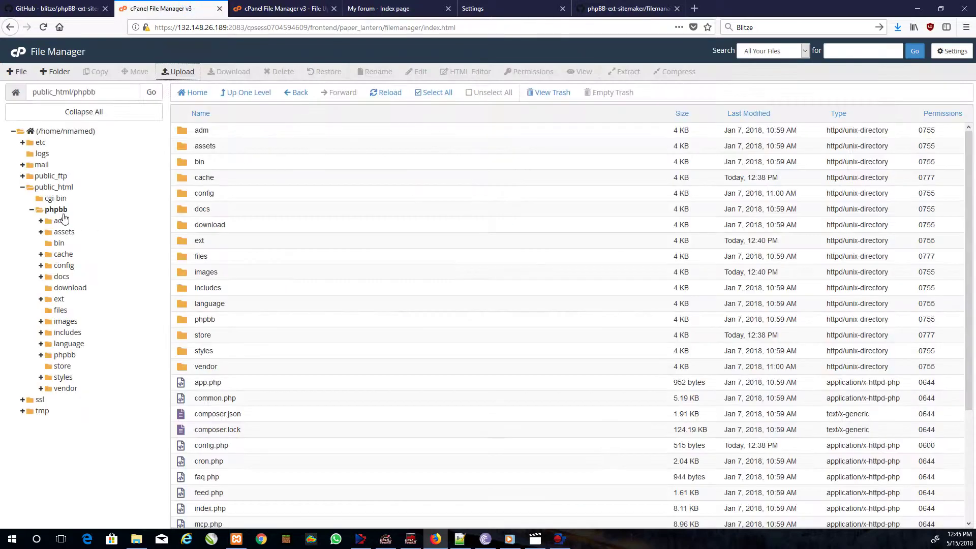
# - Extract ResponsiveFilemanager.zip into the phpbb folder and close the extraction results
pyautogui.click(57, 210)
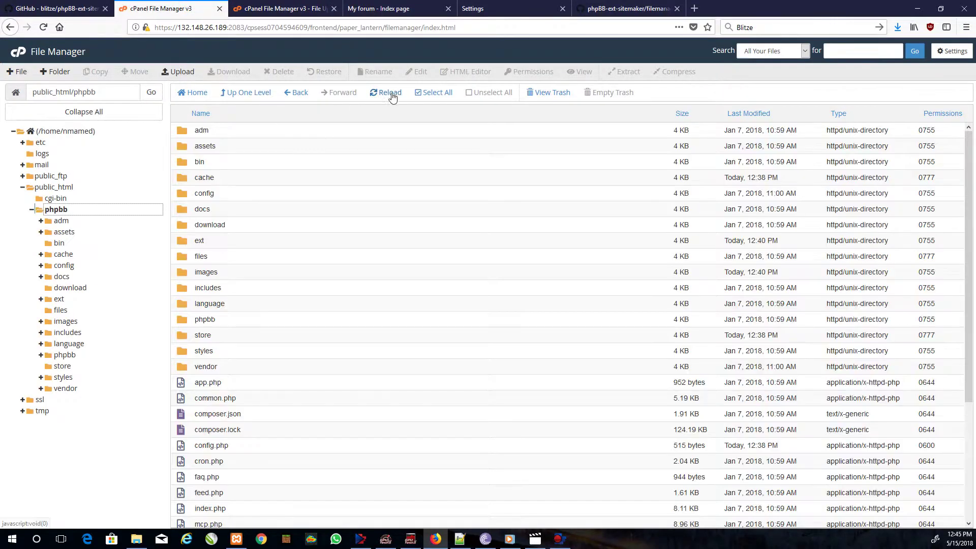
pyautogui.click(386, 93)
pyautogui.scroll(-2, 259, 249)
pyautogui.scroll(-3, 260, 250)
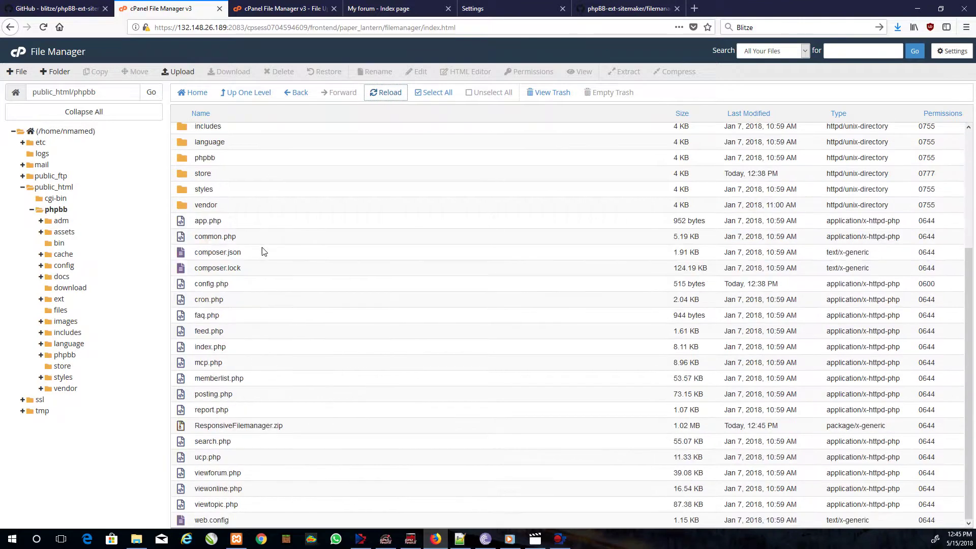
pyautogui.click(250, 427)
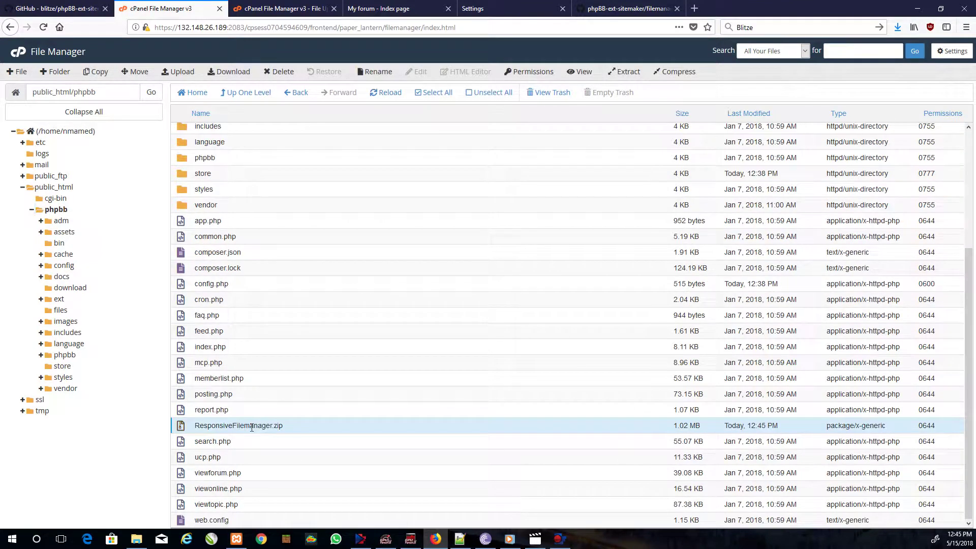
pyautogui.click(624, 72)
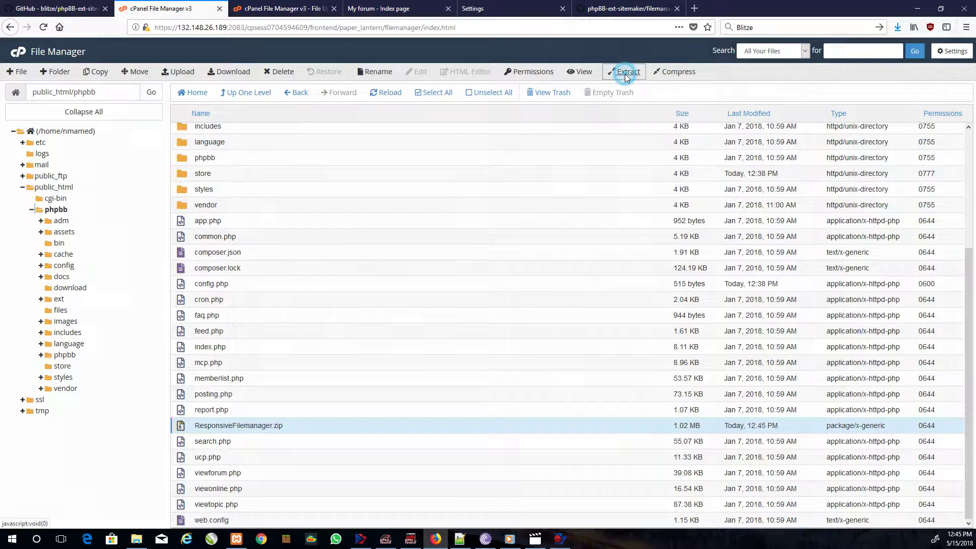
pyautogui.click(556, 337)
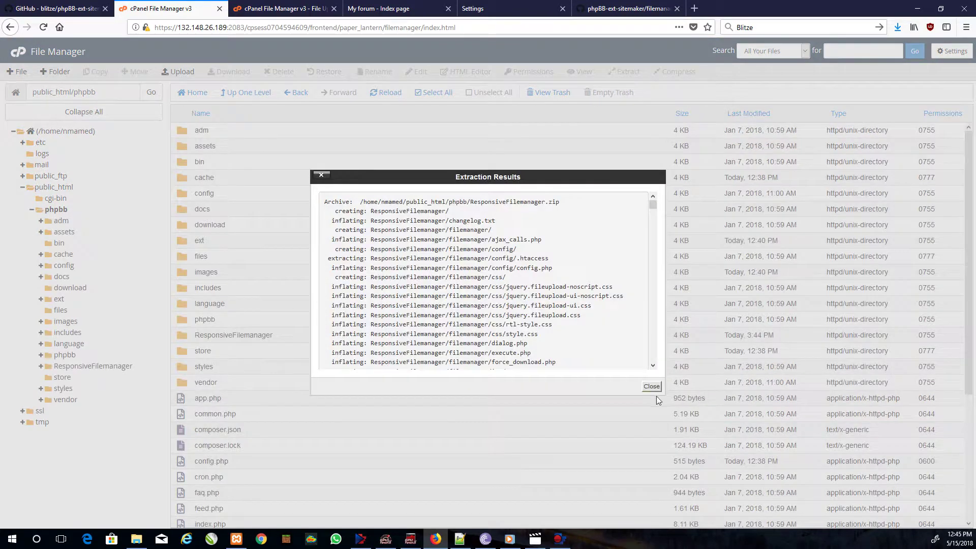
pyautogui.click(652, 386)
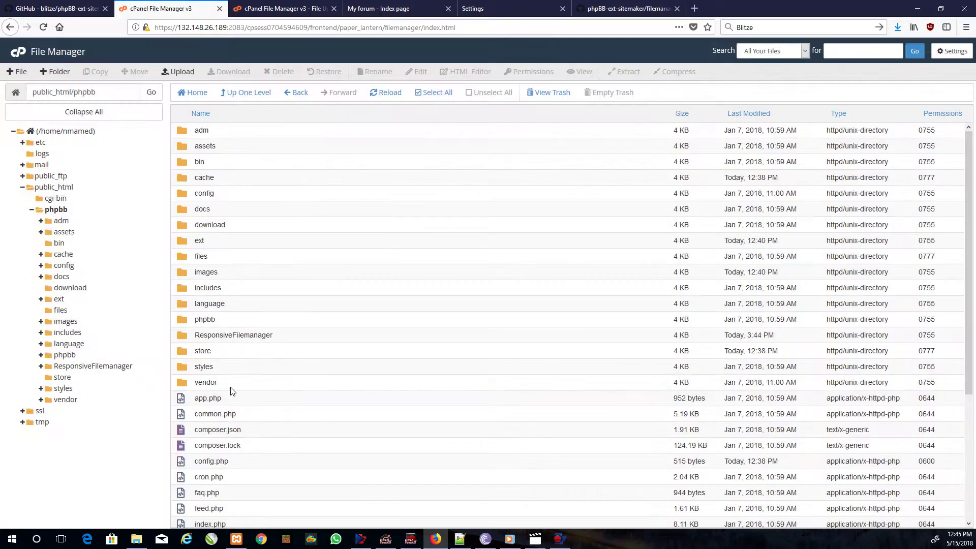
# - Delete ResponsiveFilemanager.zip from the phpbb folder
pyautogui.scroll(-3, 230, 391)
pyautogui.click(265, 424)
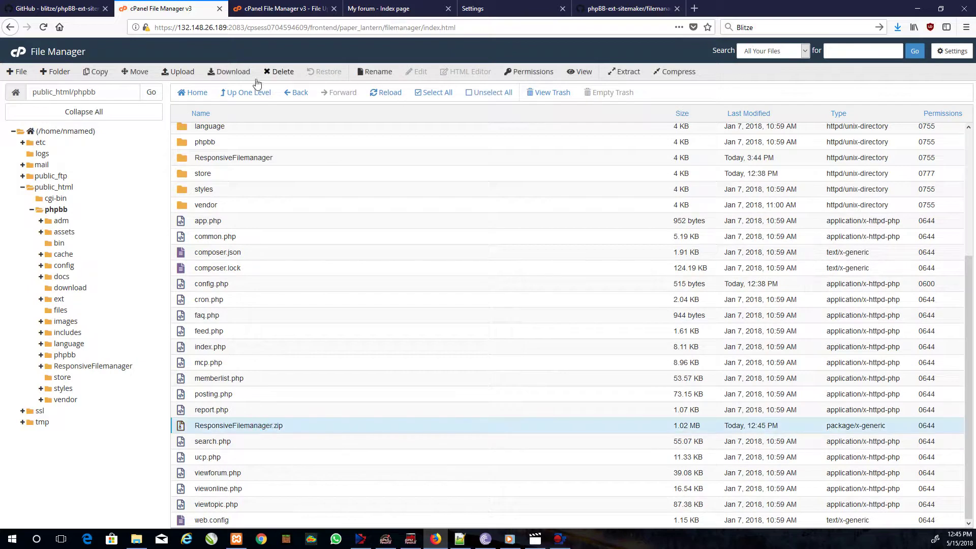
pyautogui.click(277, 73)
pyautogui.click(565, 318)
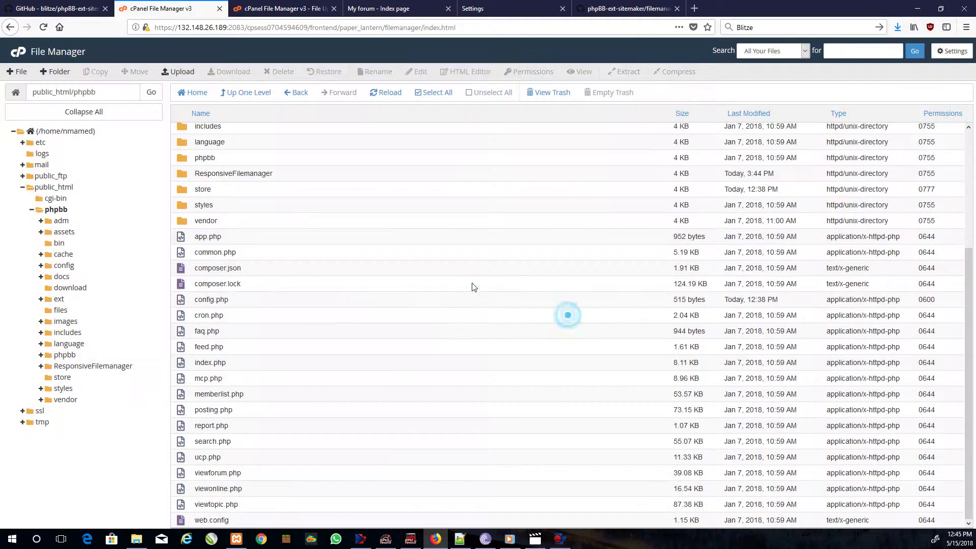
# - Set Sitemaker's File Manager Status to Enabled in the ACP settings and submit
pyautogui.click(377, 6)
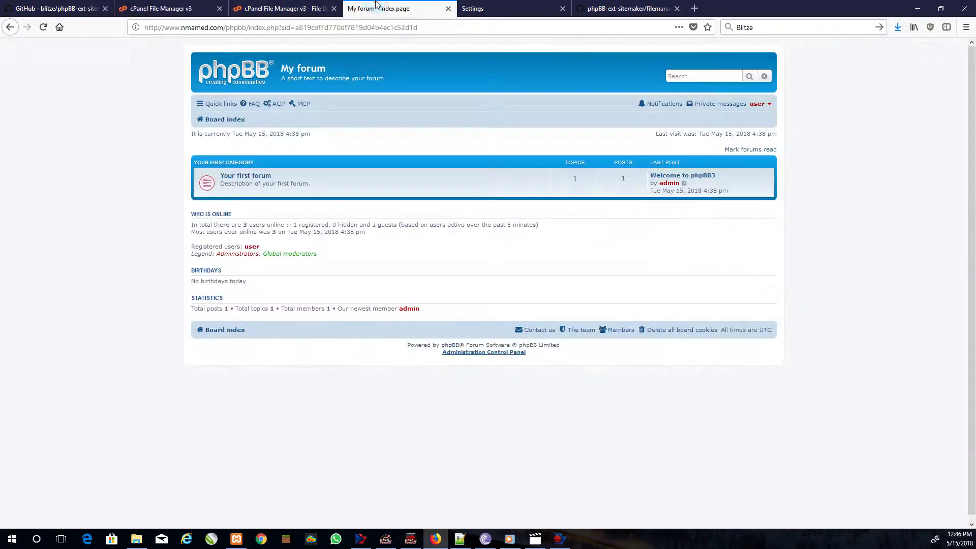
pyautogui.click(473, 7)
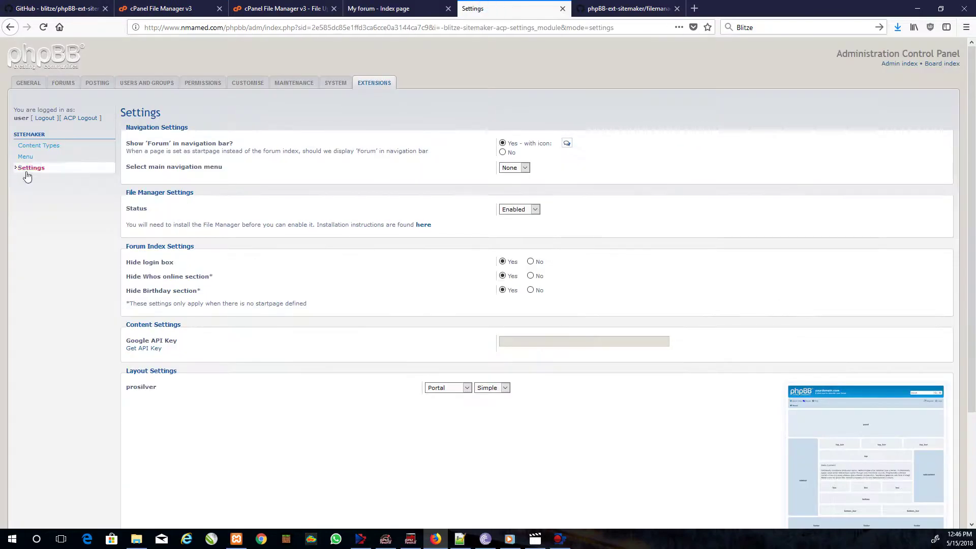
pyautogui.click(48, 172)
pyautogui.click(516, 209)
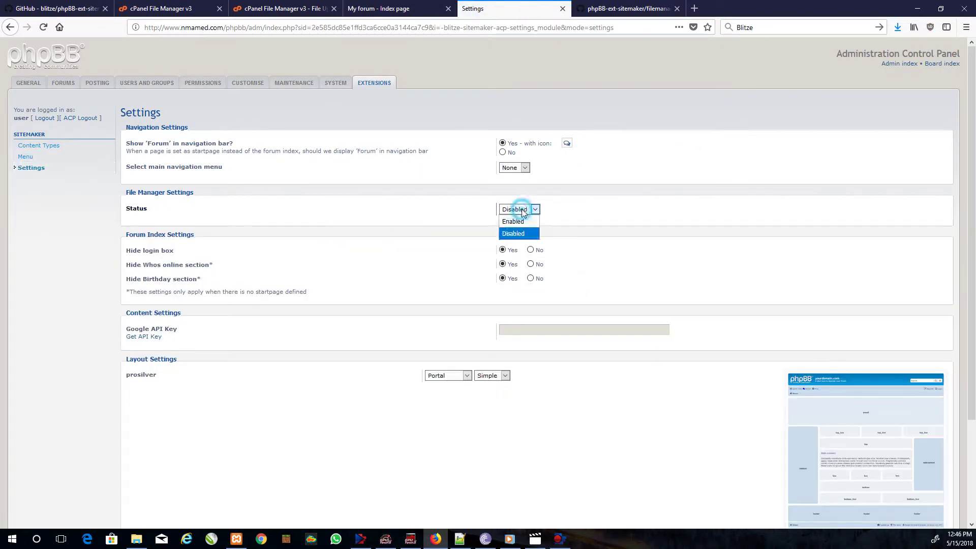
pyautogui.click(514, 225)
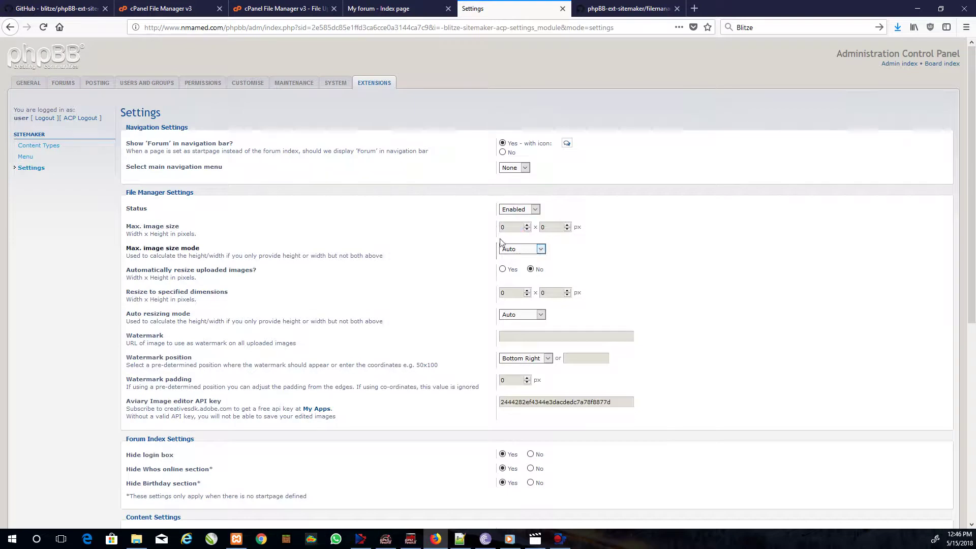
pyautogui.scroll(-2, 501, 253)
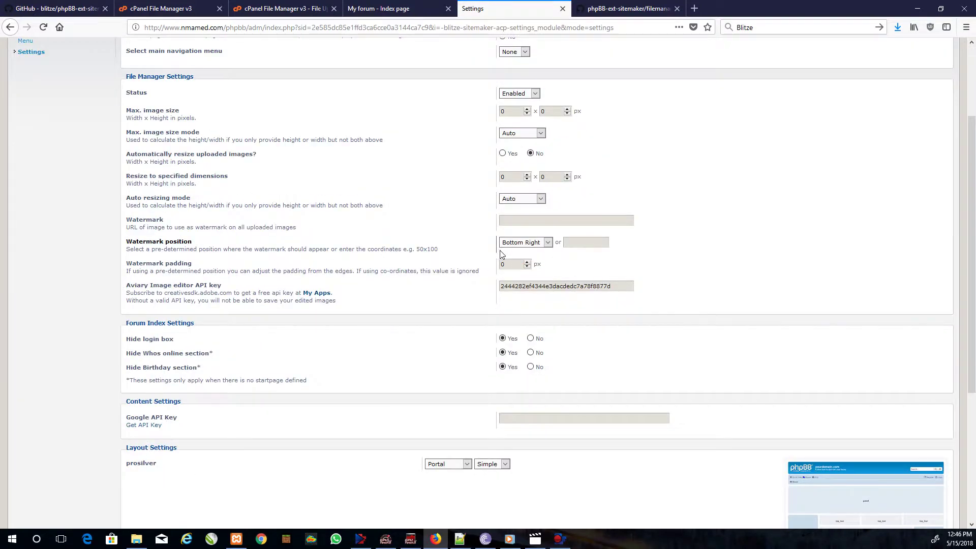
pyautogui.scroll(-4, 502, 254)
pyautogui.click(526, 479)
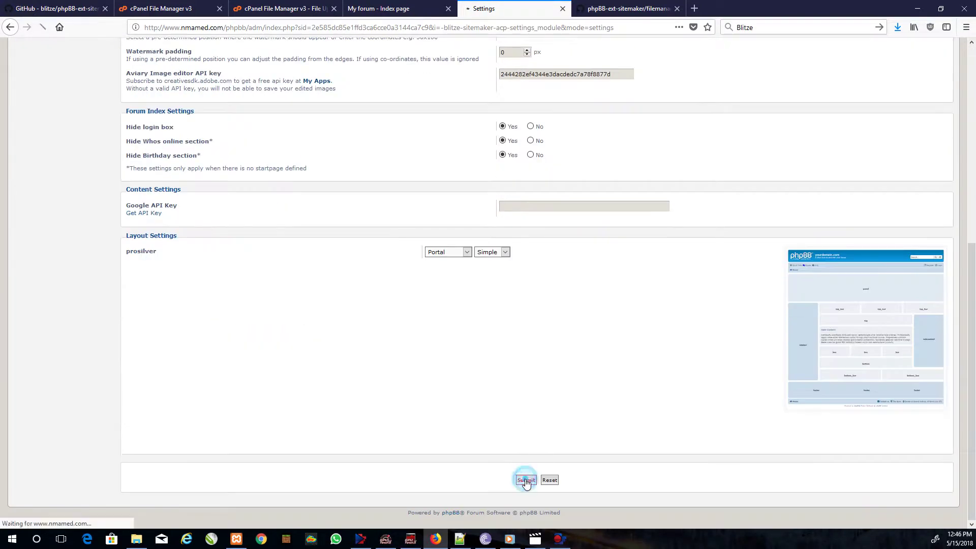
pyautogui.click(531, 147)
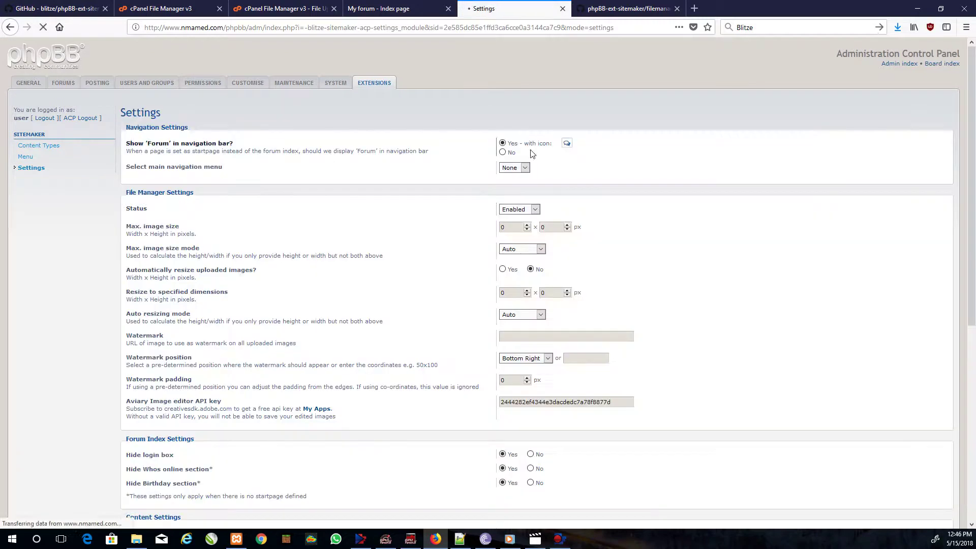
# - Start a new SiteMaker content type, flipping between its Type and Fields tabs
pyautogui.click(34, 147)
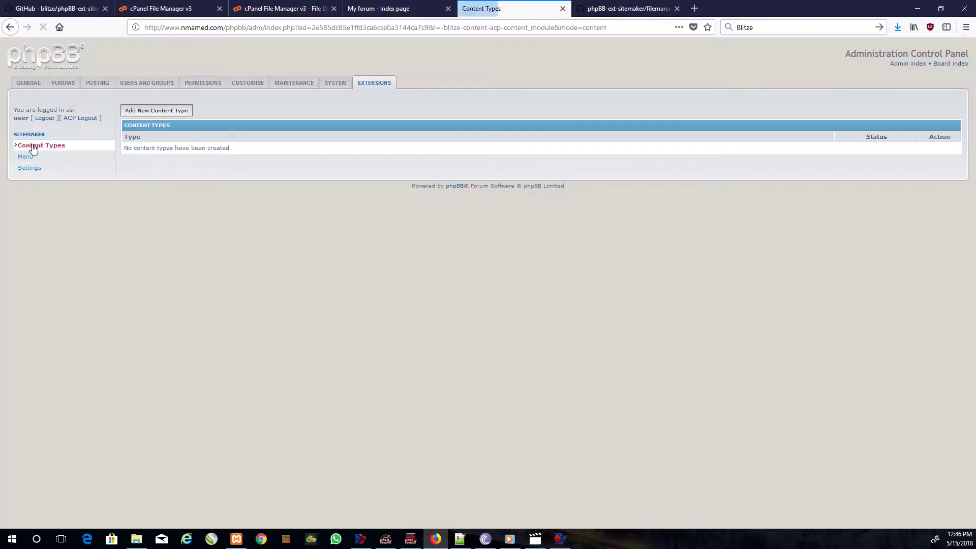
pyautogui.click(149, 111)
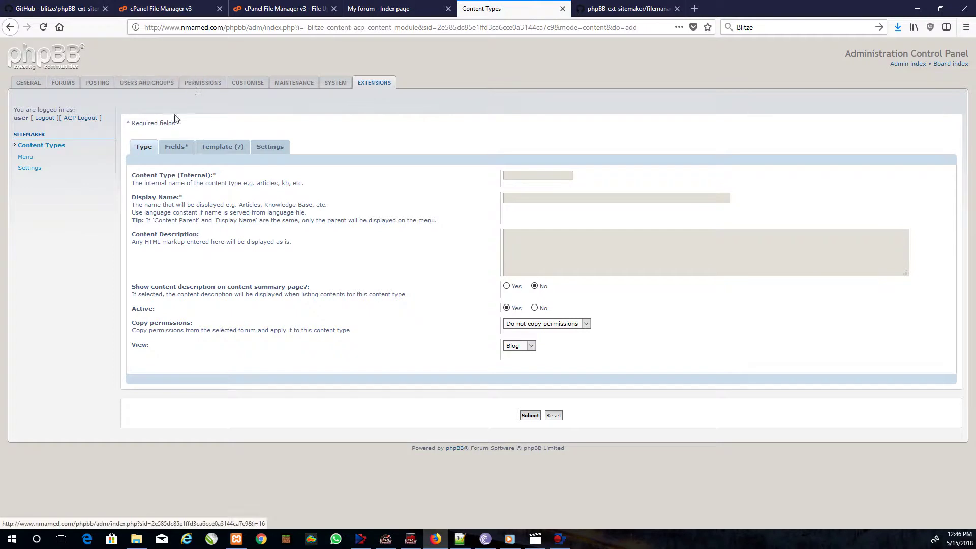
pyautogui.click(176, 148)
pyautogui.click(144, 148)
pyautogui.click(175, 147)
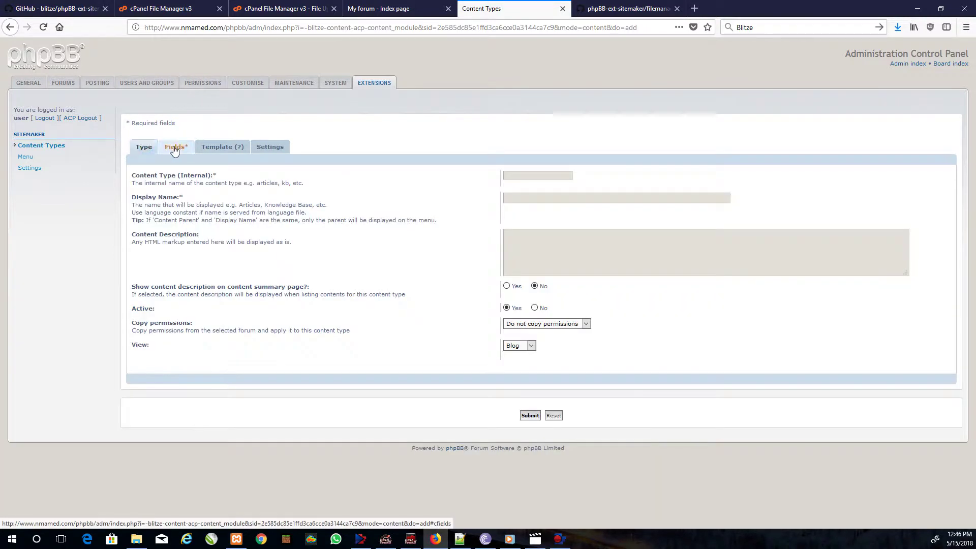
pyautogui.click(144, 148)
pyautogui.click(176, 148)
pyautogui.click(144, 147)
pyautogui.click(176, 147)
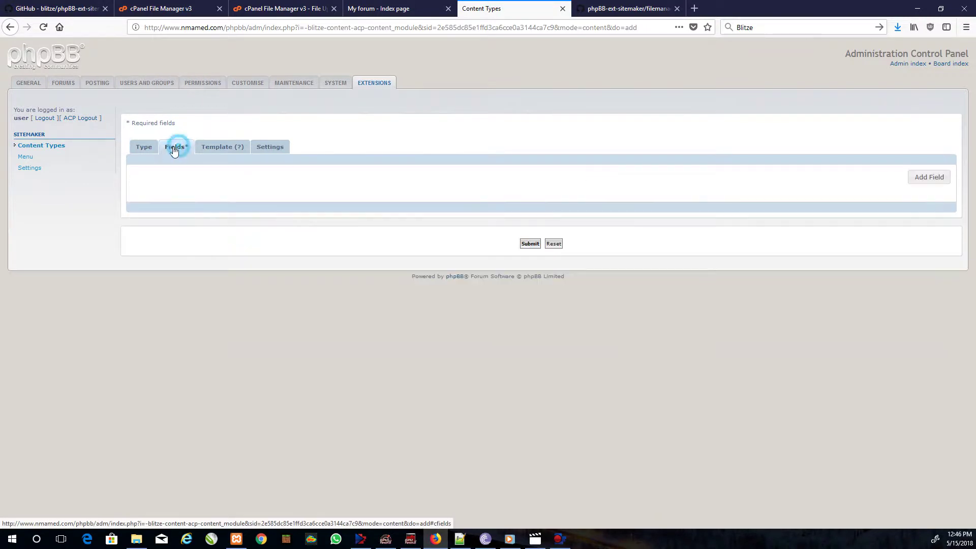
pyautogui.click(145, 147)
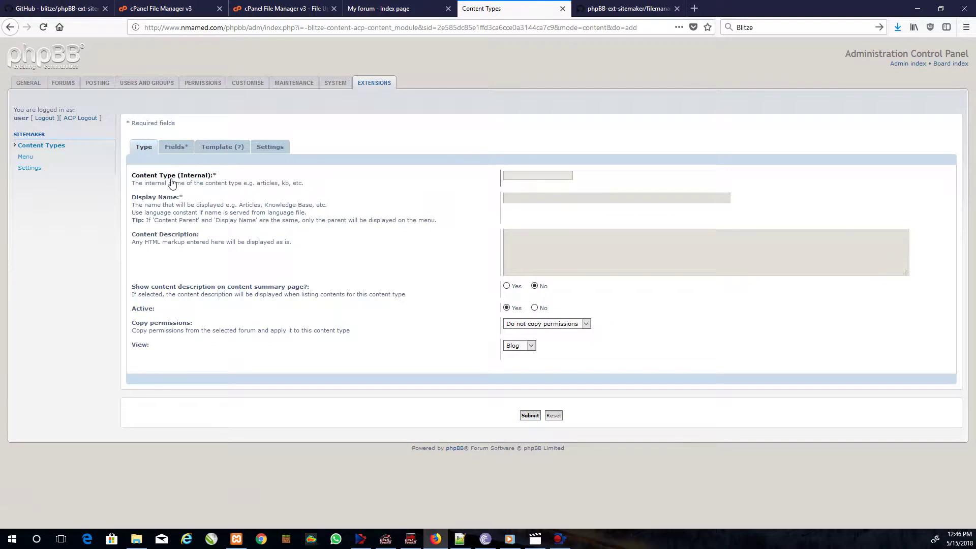
pyautogui.click(173, 150)
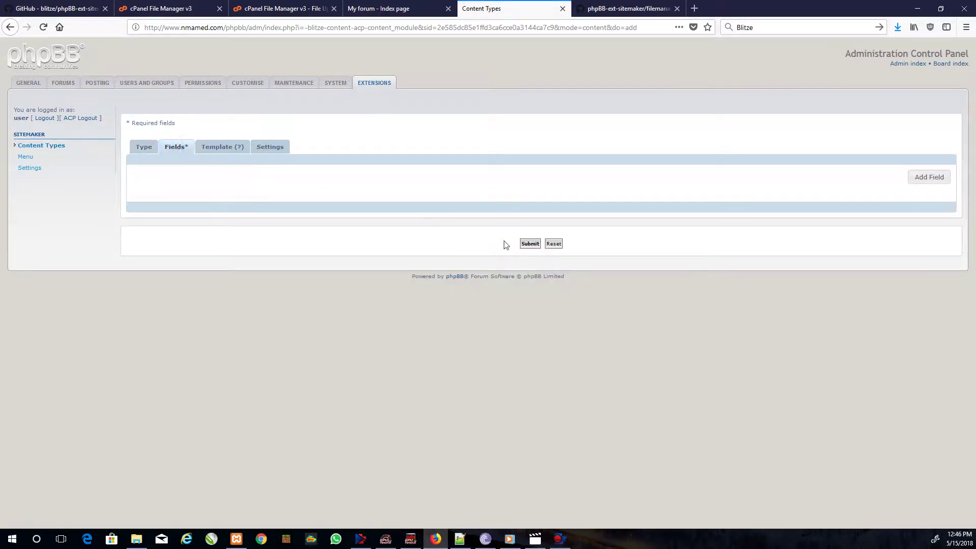
pyautogui.click(144, 151)
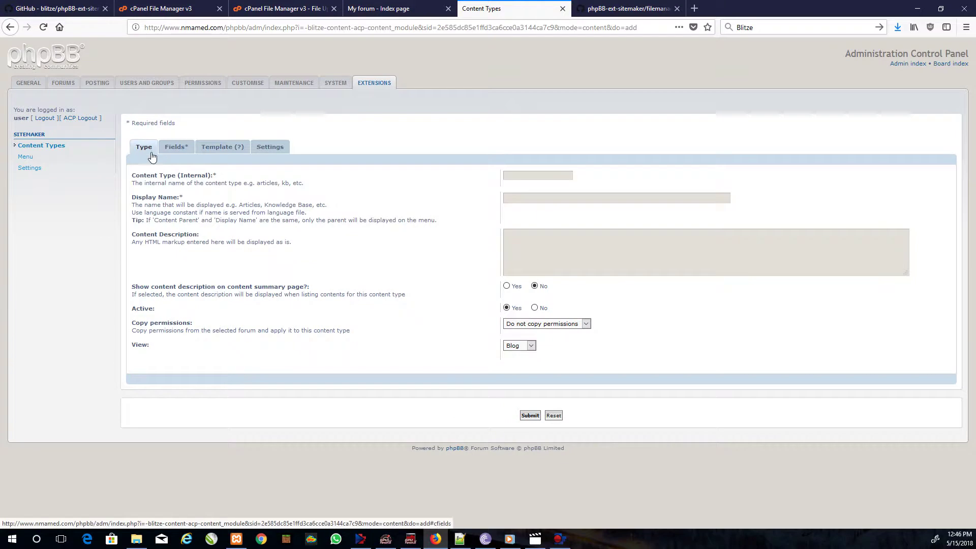
# - Name it Blog, display it as Blog, show the 'Just A Blog' description, and keep the Blog view
pyautogui.click(537, 175)
pyautogui.write('Blog')
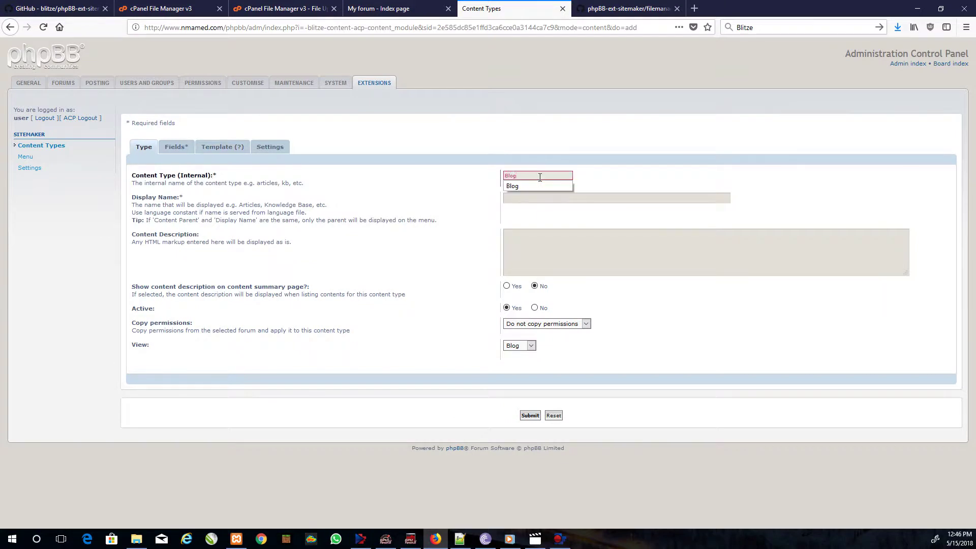
pyautogui.press('Tab')
pyautogui.write('Blog')
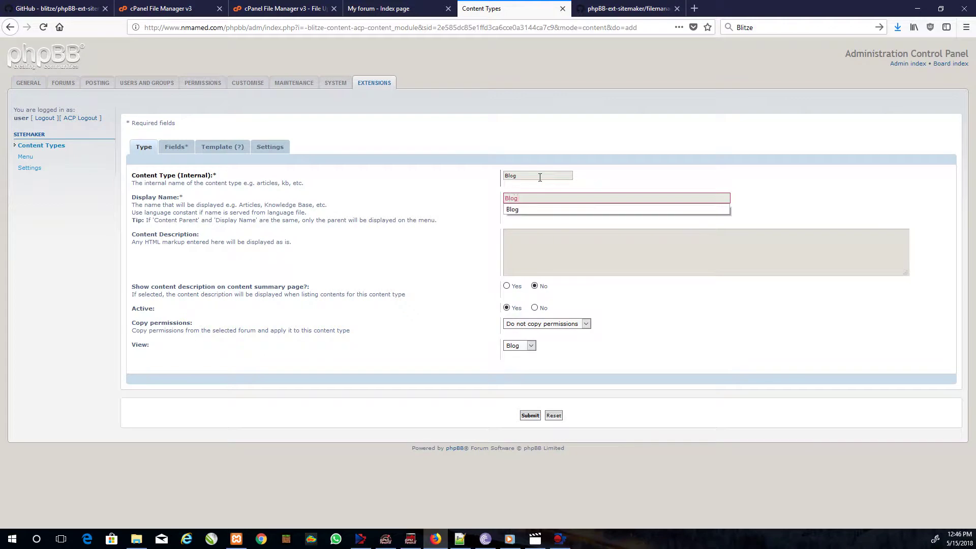
pyautogui.click(556, 246)
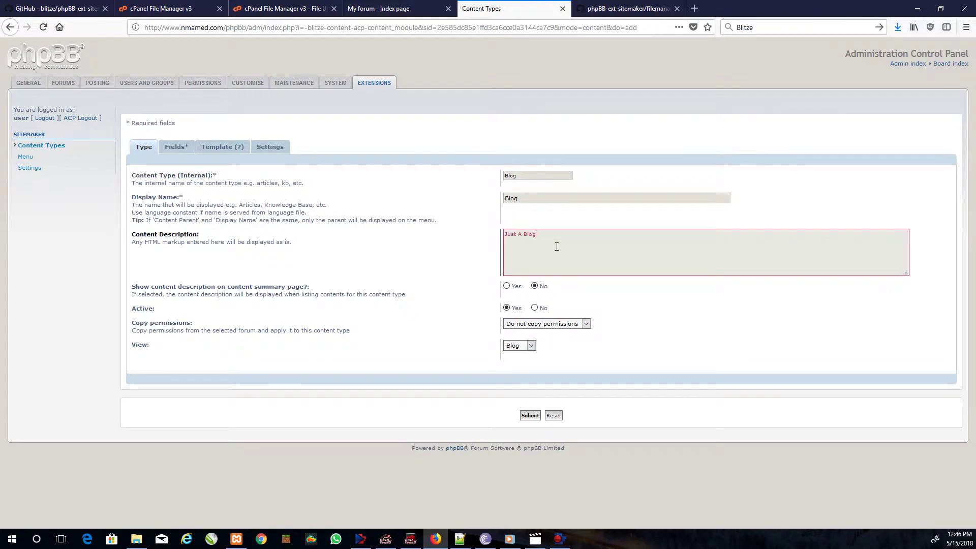
pyautogui.click(506, 286)
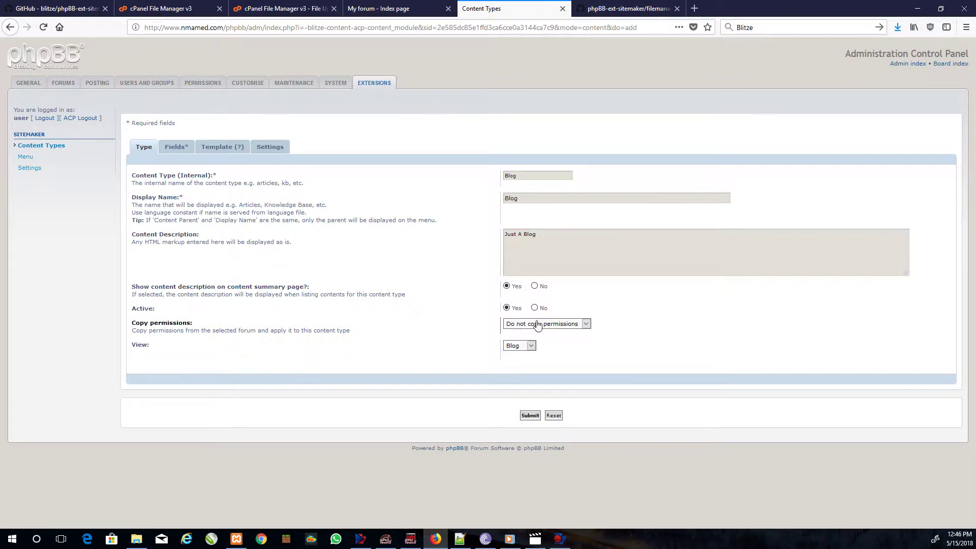
pyautogui.click(515, 346)
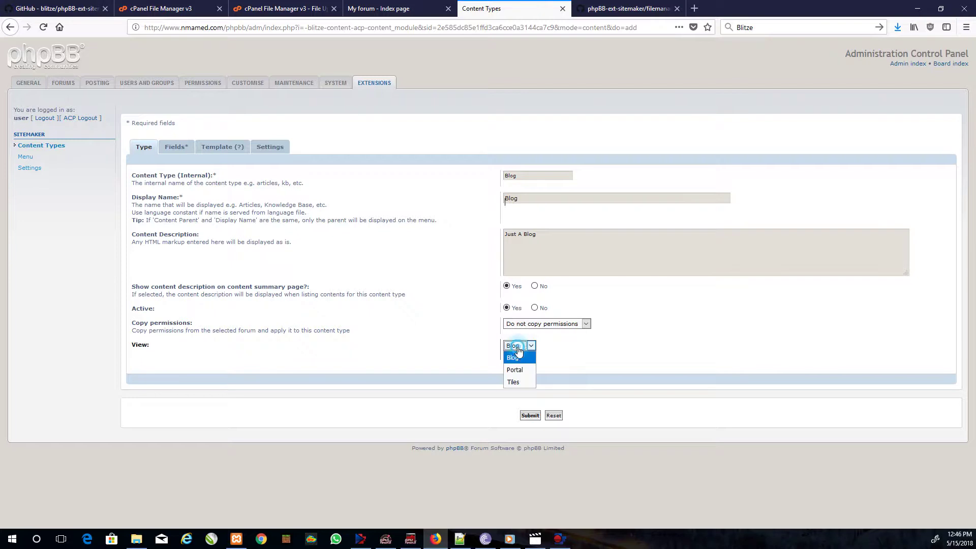
pyautogui.click(517, 360)
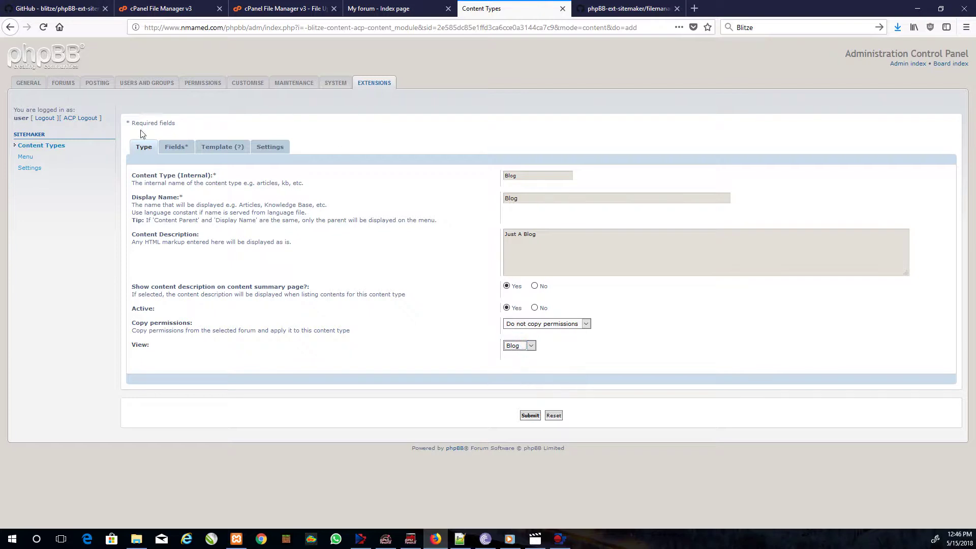
# - Add a Text field named blog to the content type
pyautogui.click(176, 148)
pyautogui.click(935, 178)
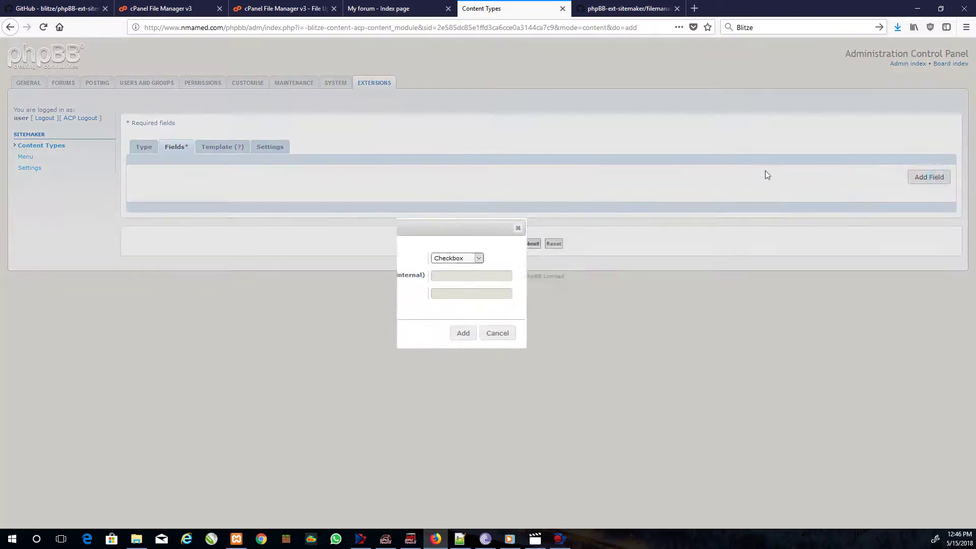
pyautogui.click(513, 257)
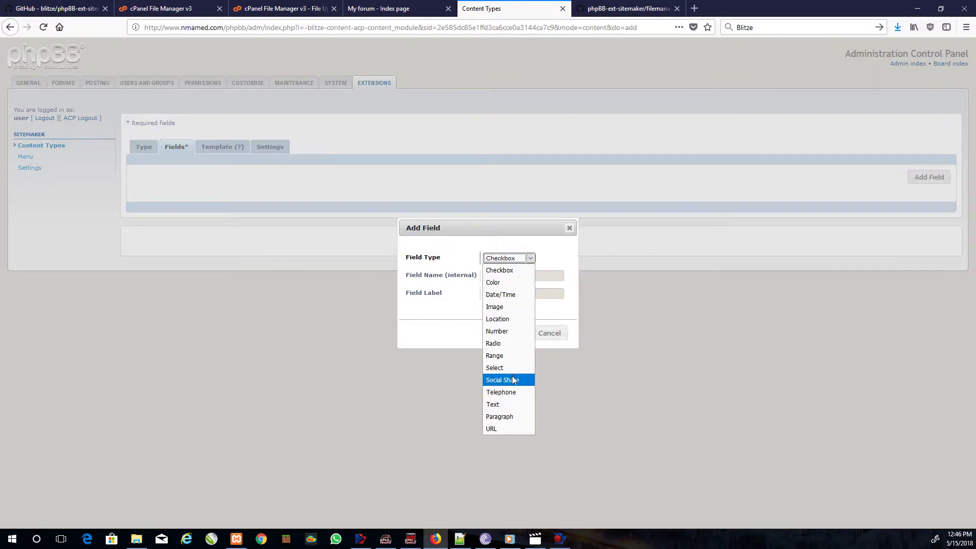
pyautogui.click(512, 404)
pyautogui.click(500, 275)
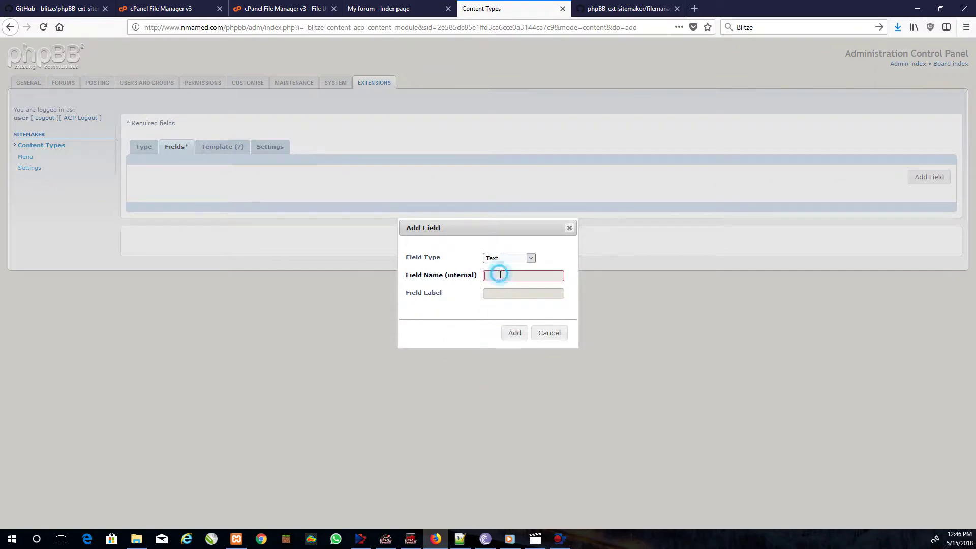
pyautogui.press('Tab')
pyautogui.click(509, 333)
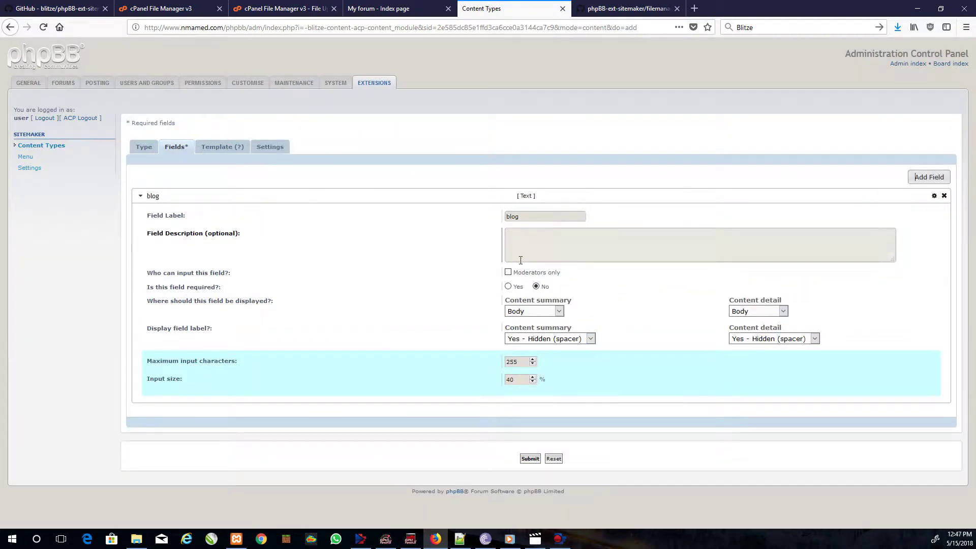
# - Make the blog field required with Body summary placement, then return to the Type tab
pyautogui.click(515, 290)
pyautogui.click(538, 311)
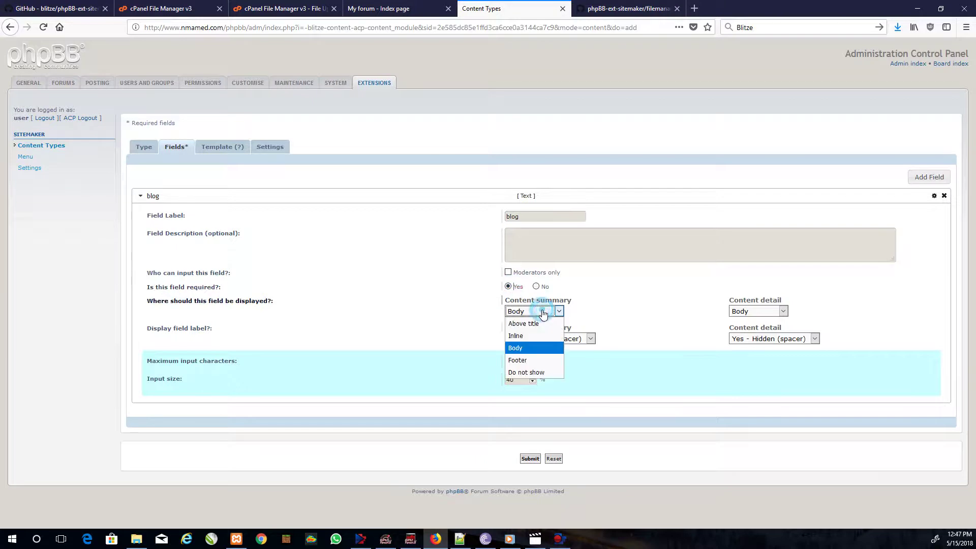
pyautogui.click(523, 350)
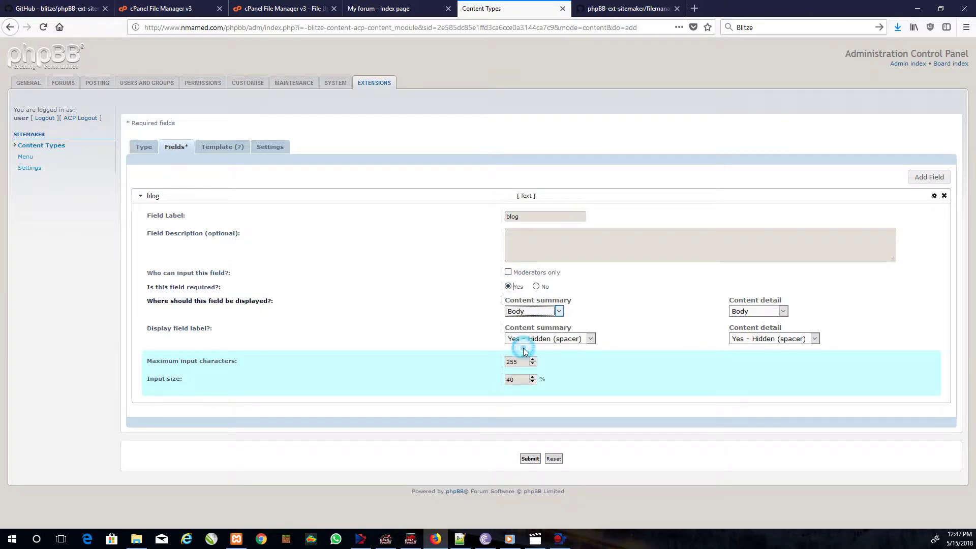
pyautogui.click(532, 312)
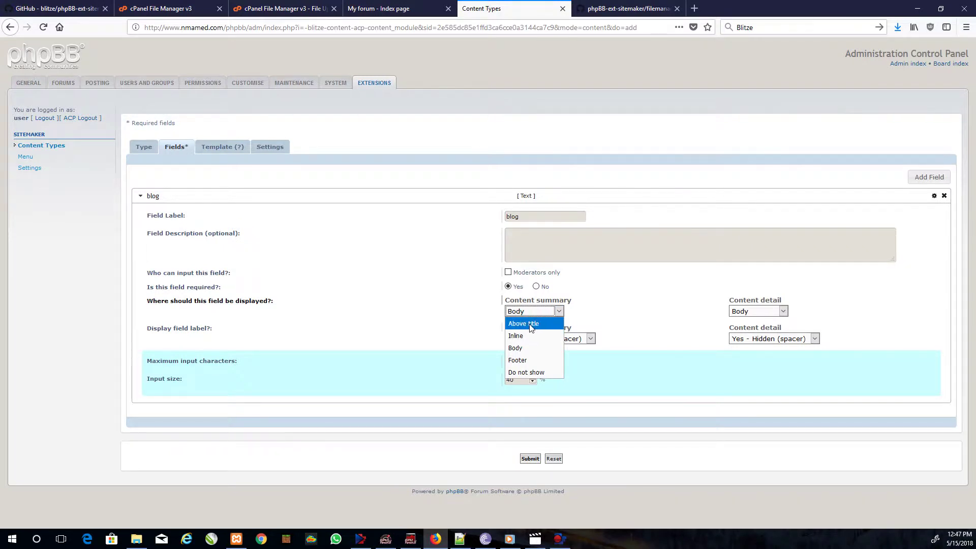
pyautogui.click(519, 347)
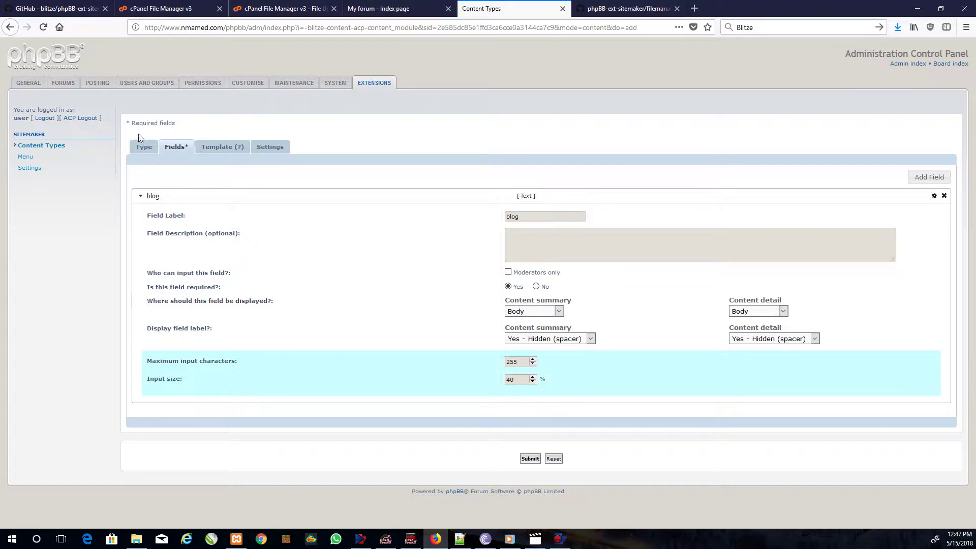
pyautogui.click(142, 148)
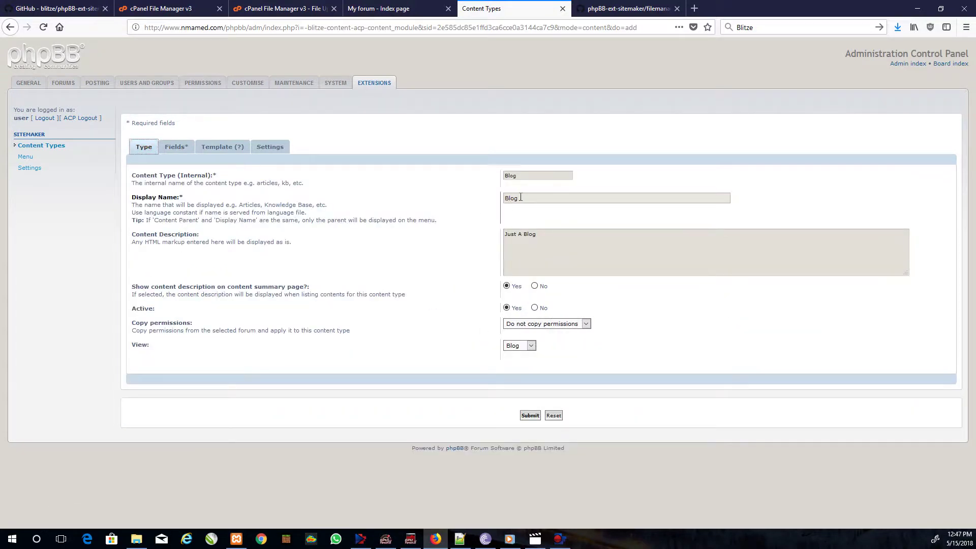
pyautogui.moveTo(519, 199); pyautogui.dragTo(492, 200)
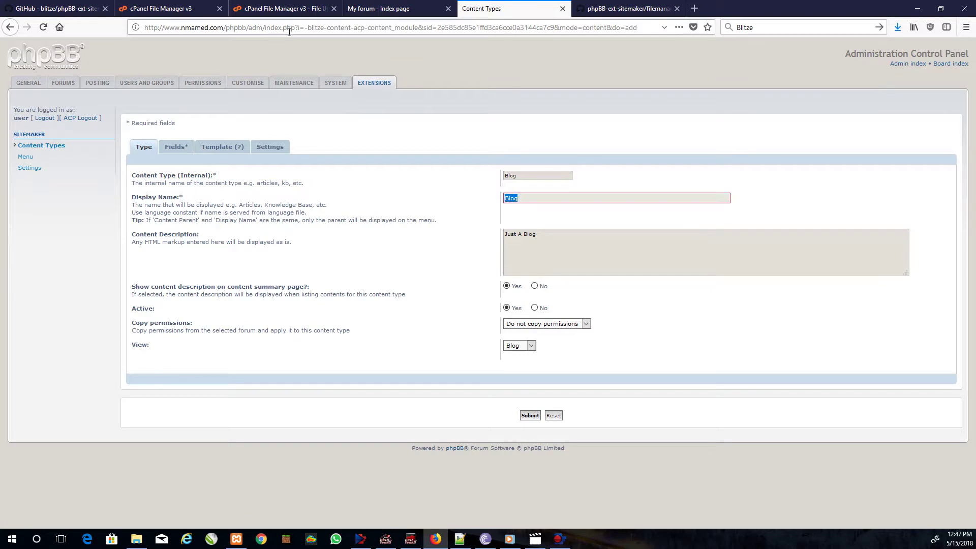
pyautogui.click(58, 8)
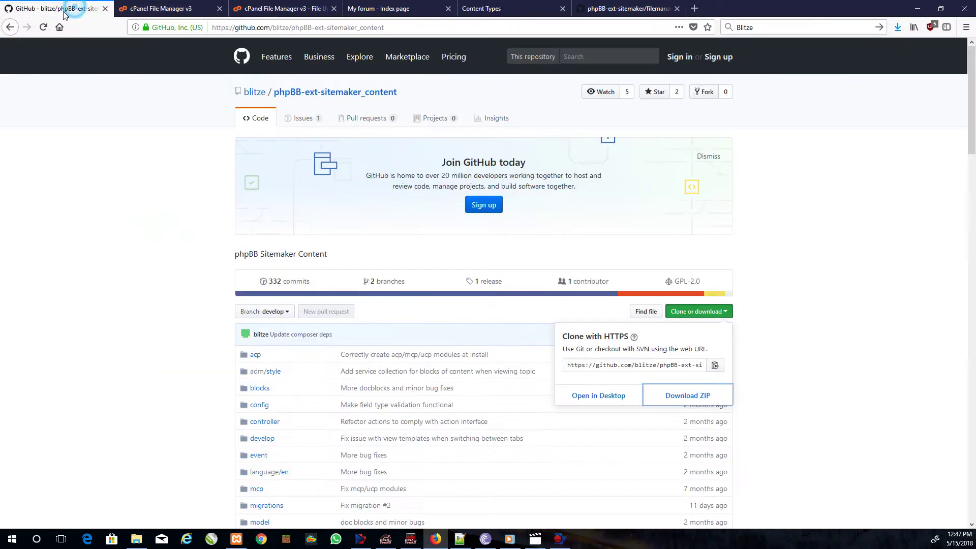
pyautogui.click(9, 28)
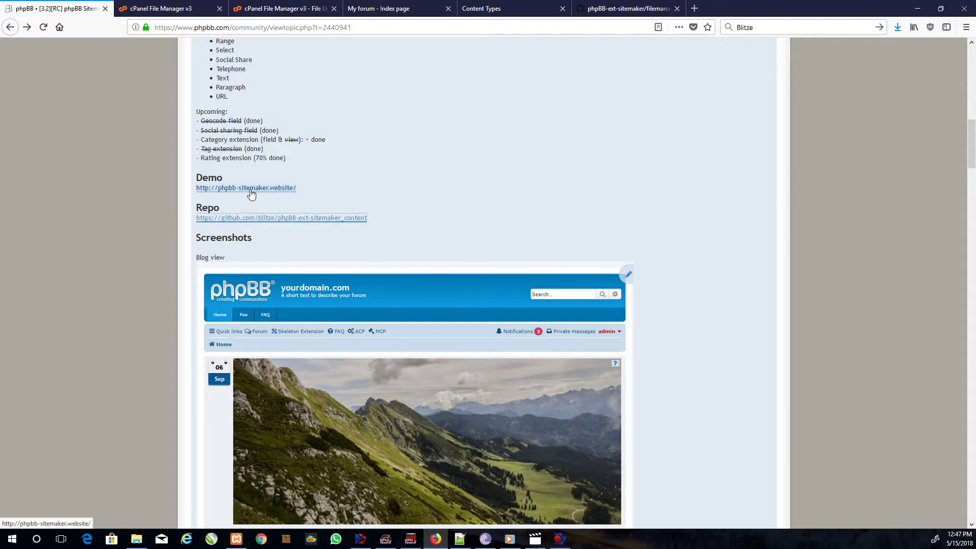
pyautogui.click(251, 189)
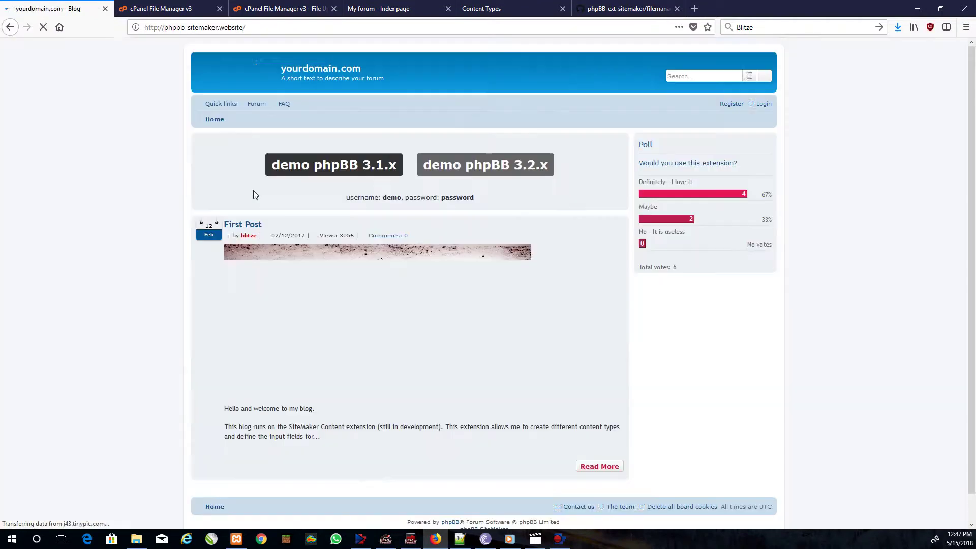
pyautogui.click(339, 174)
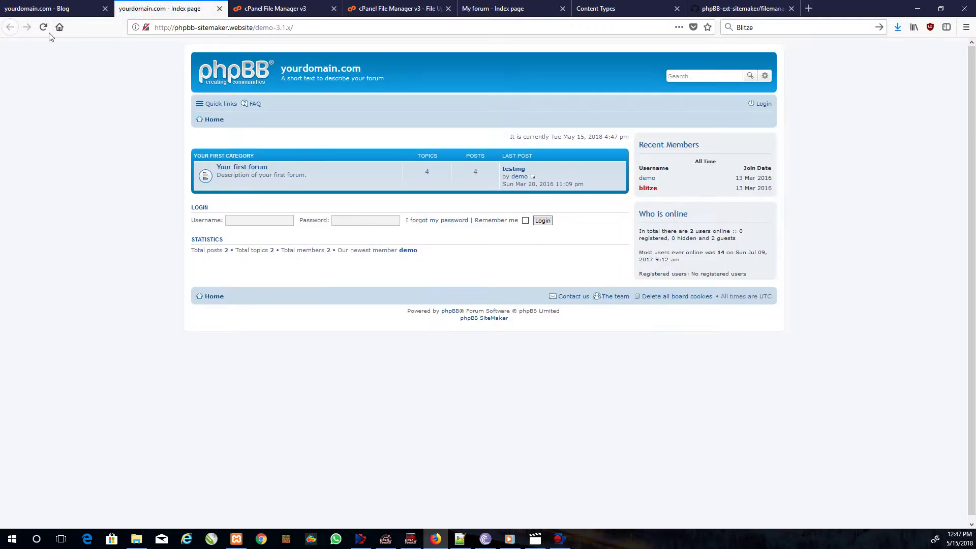
pyautogui.click(23, 9)
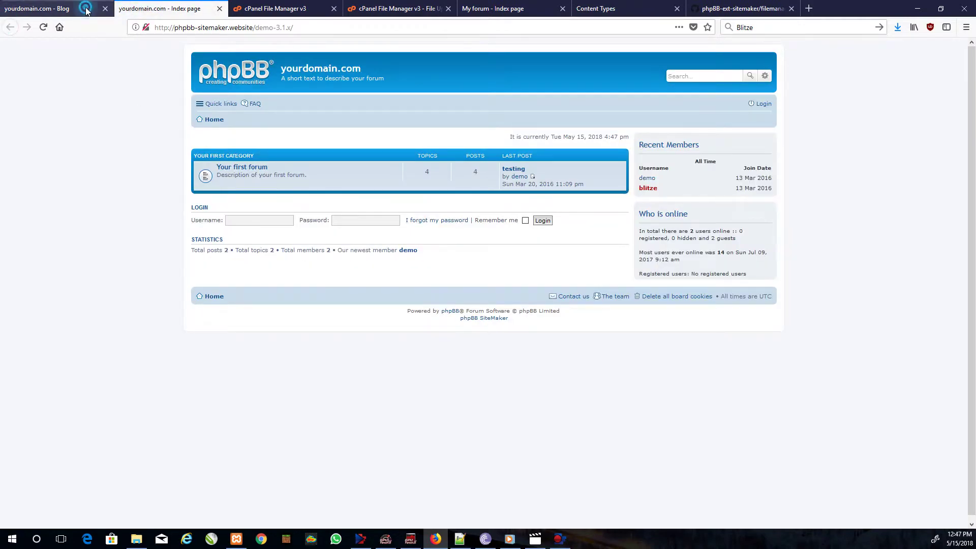
pyautogui.click(465, 170)
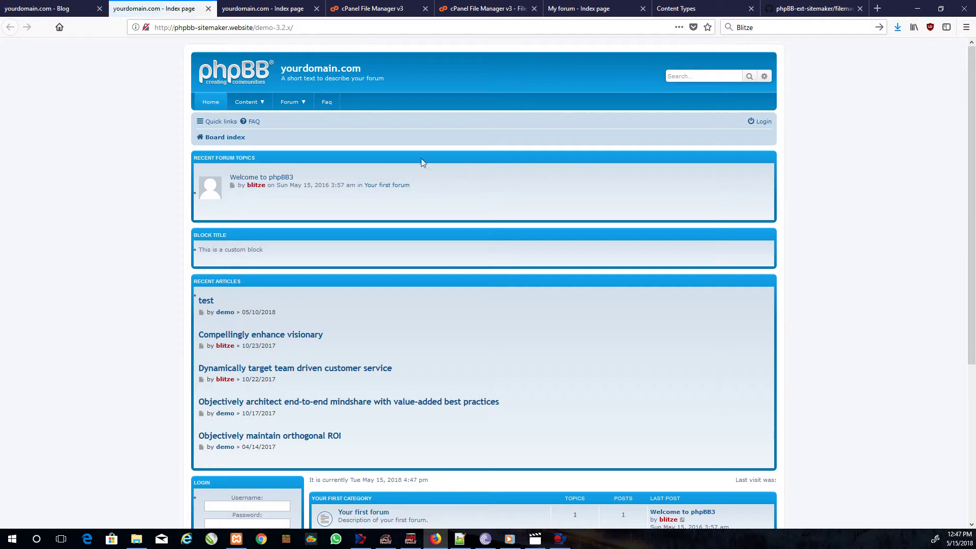
pyautogui.moveTo(258, 104)
pyautogui.click(247, 121)
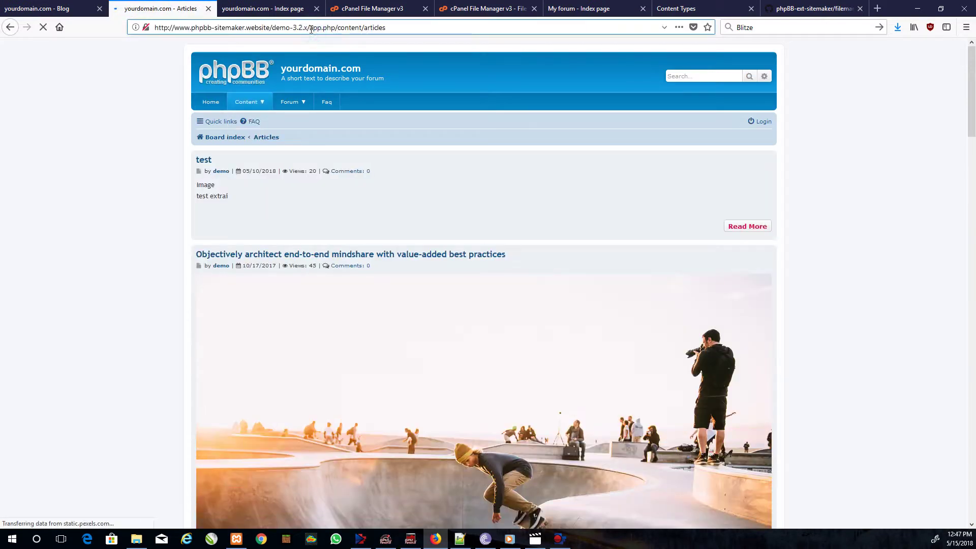
pyautogui.moveTo(310, 28); pyautogui.dragTo(354, 28)
pyautogui.click(277, 11)
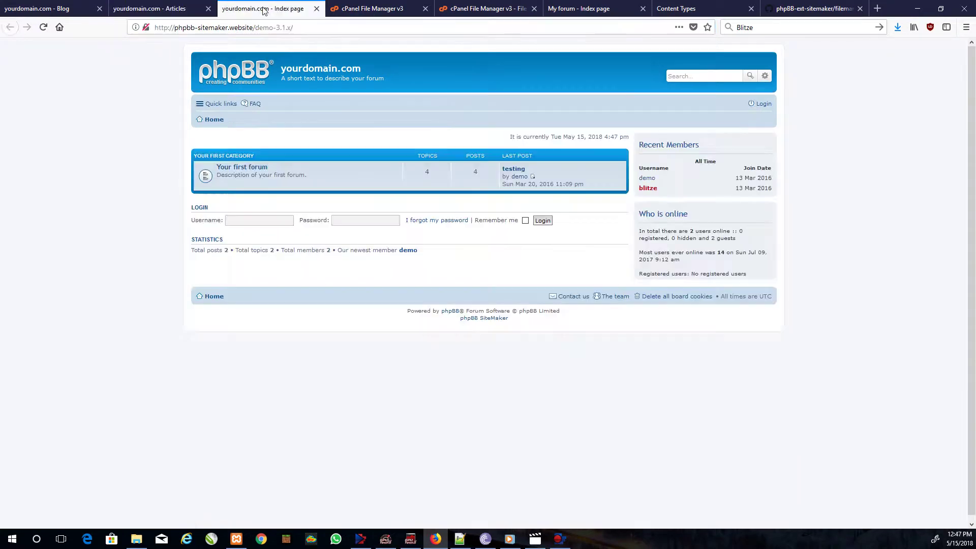
pyautogui.click(56, 9)
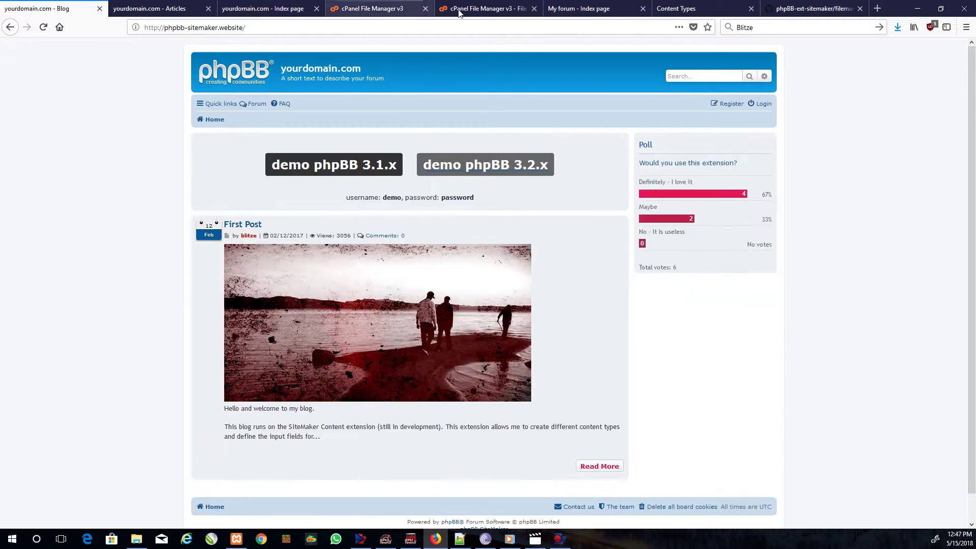
pyautogui.click(490, 8)
pyautogui.click(582, 9)
pyautogui.click(701, 12)
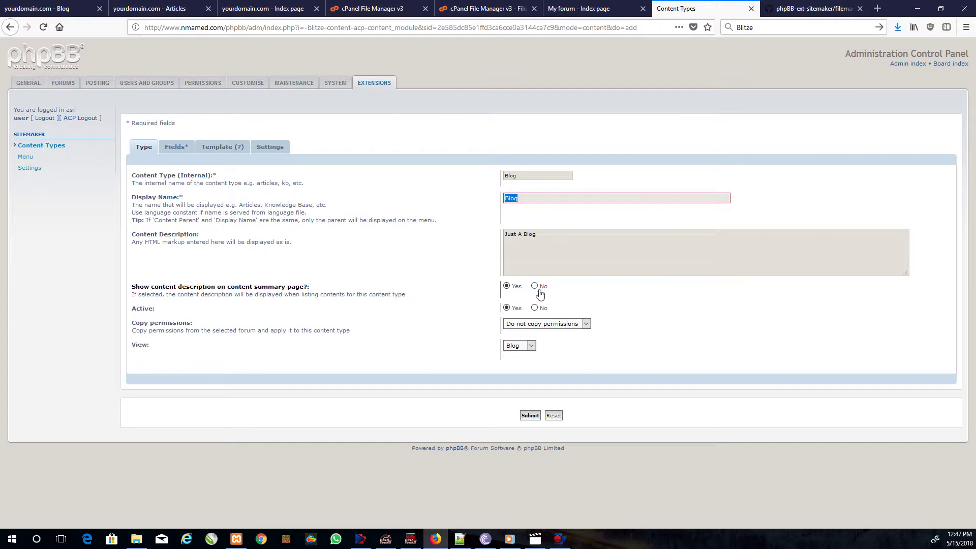
# - Review the Fields and Template tabs, then submit the Blog content type
pyautogui.click(176, 152)
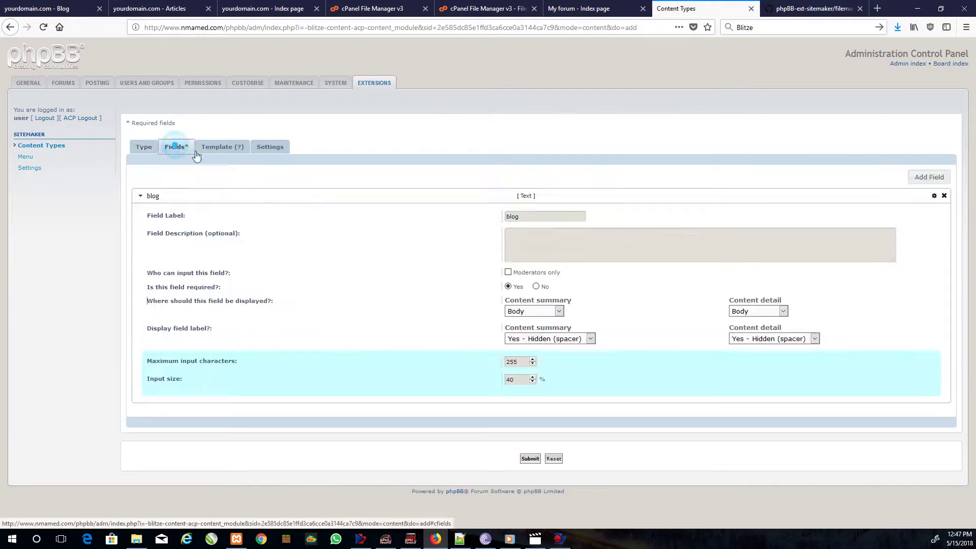
pyautogui.click(207, 152)
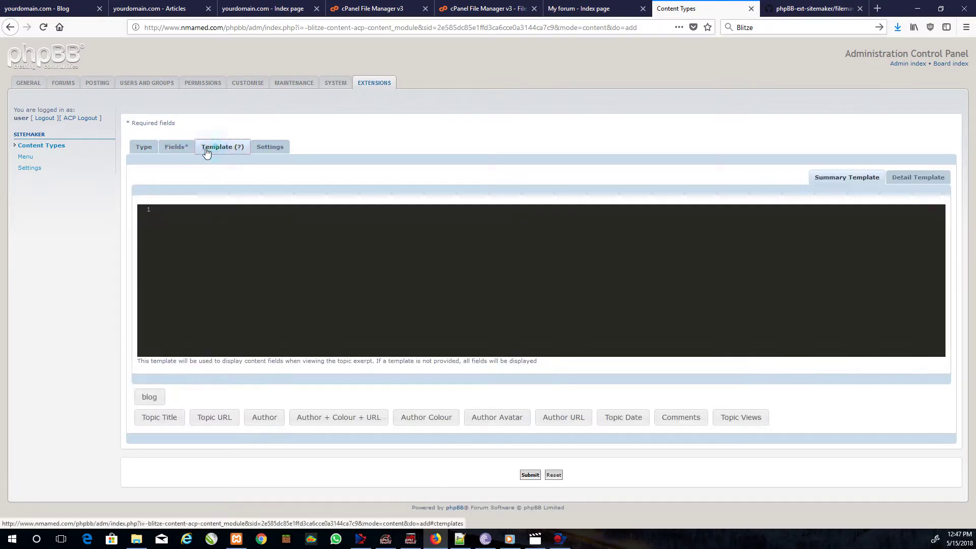
pyautogui.click(144, 150)
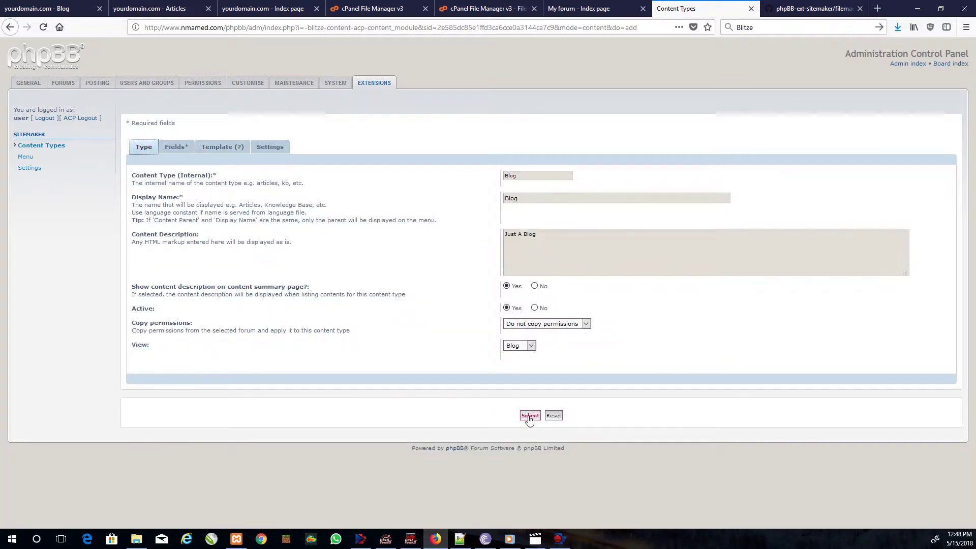
pyautogui.click(529, 415)
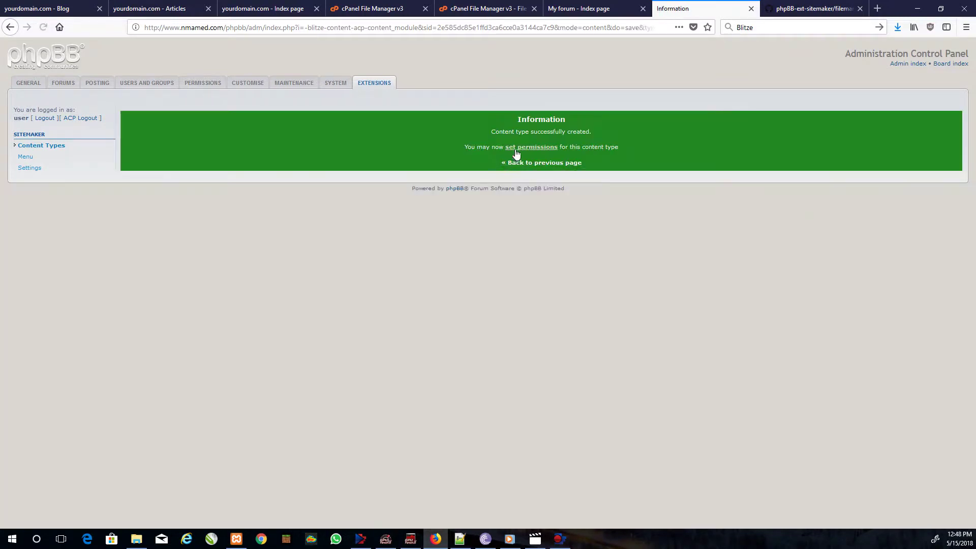
# - Follow the confirmation's set-permissions link to Blog's Forum permissions page
pyautogui.click(519, 147)
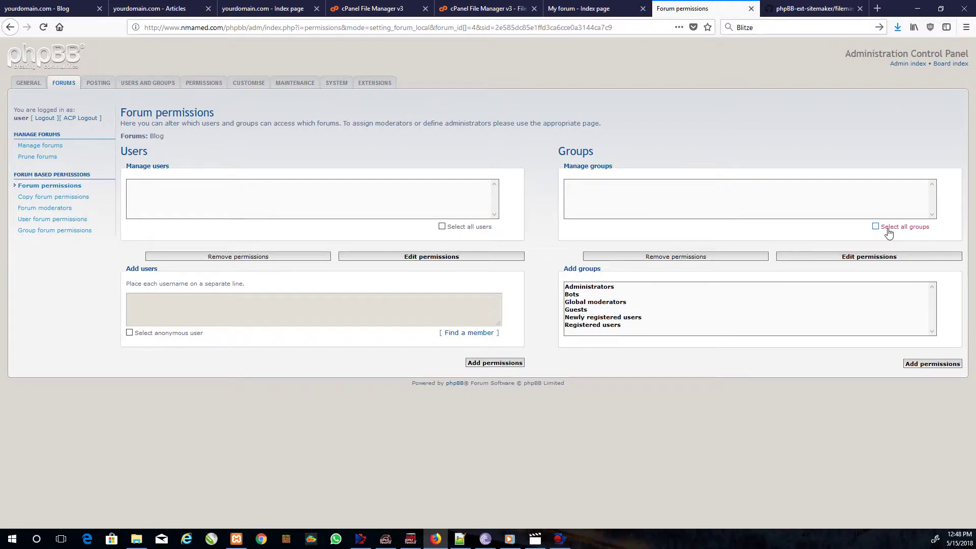
pyautogui.click(869, 260)
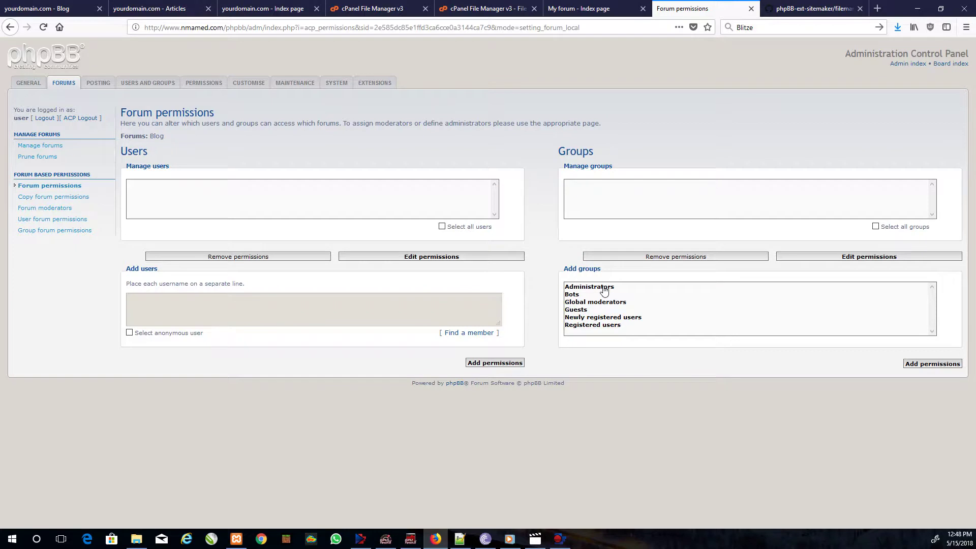
# - Browse the Forums and SiteMaker pages, then open Manage groups under Users and Groups
pyautogui.click(64, 84)
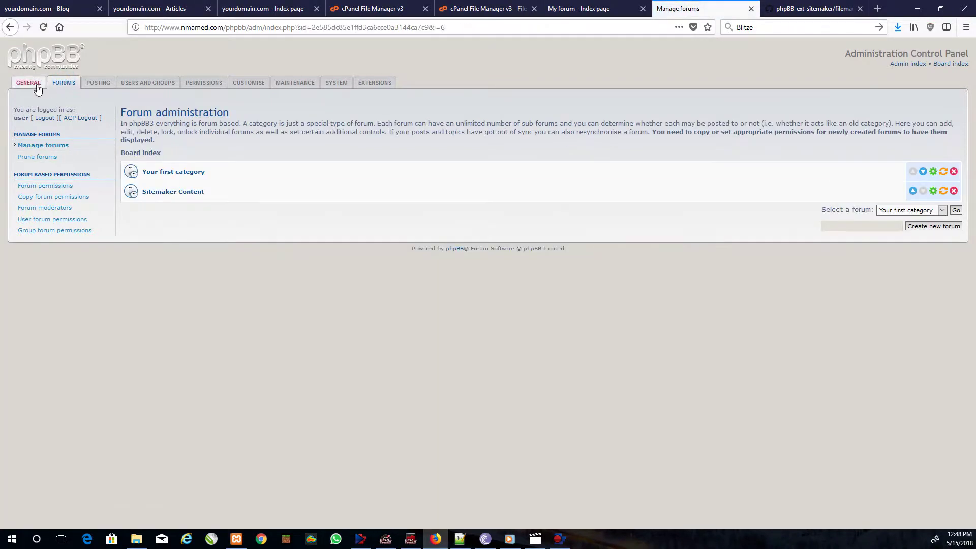
pyautogui.click(374, 85)
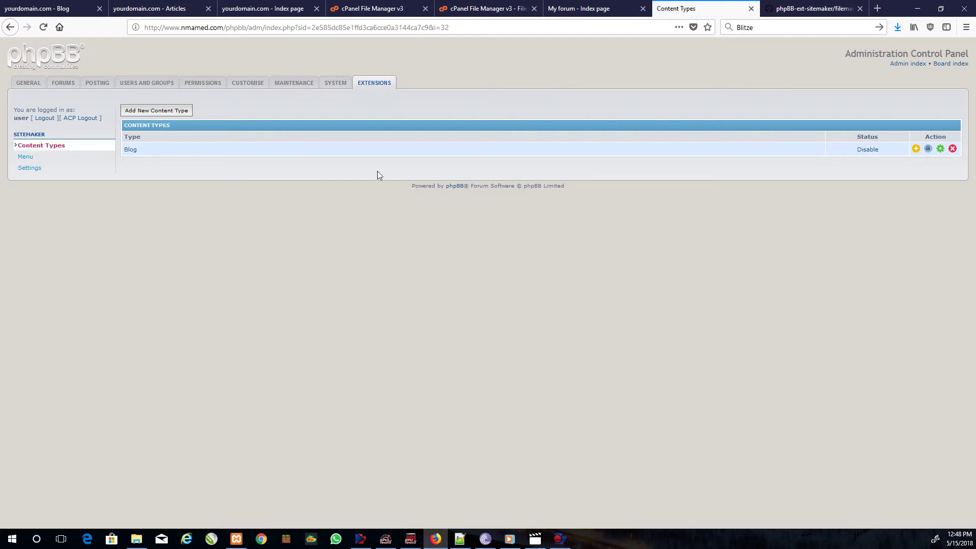
pyautogui.click(928, 148)
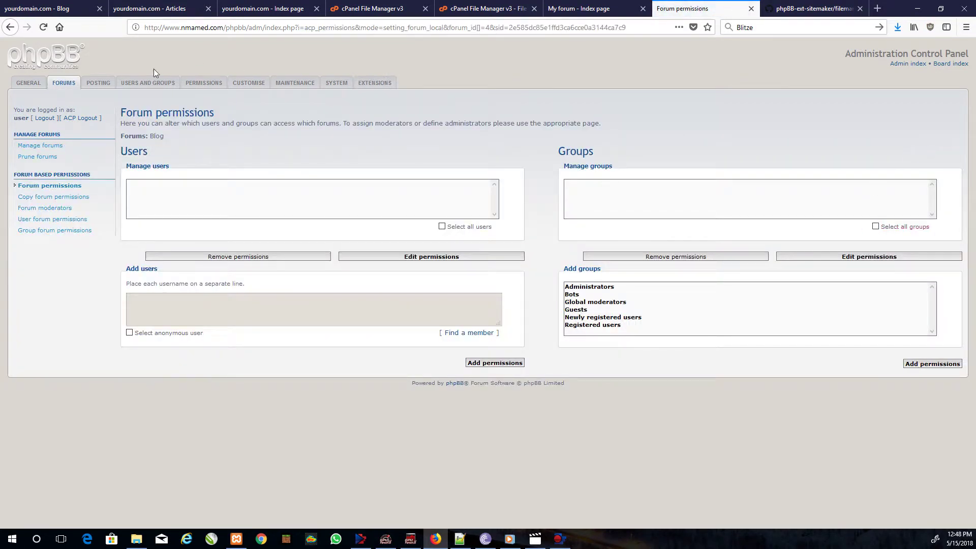
pyautogui.click(137, 83)
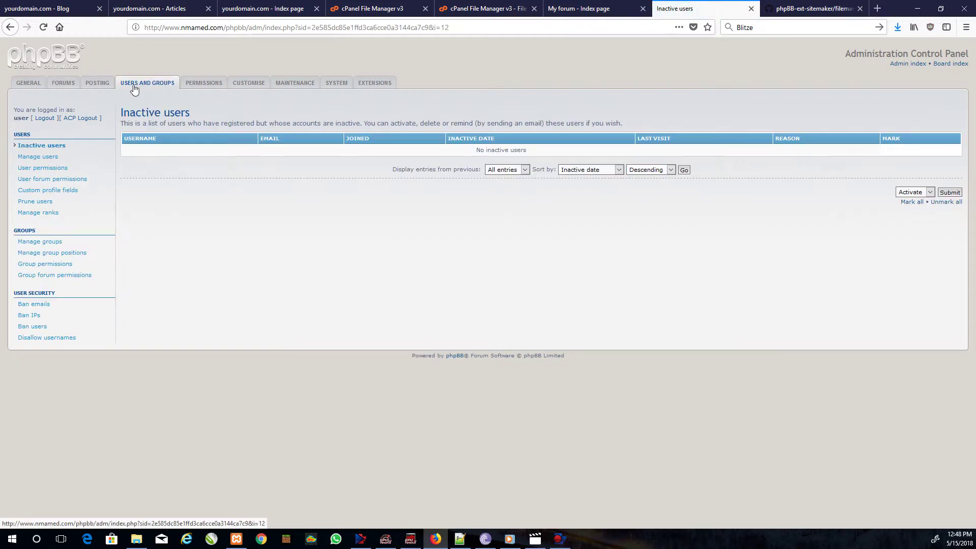
pyautogui.click(44, 157)
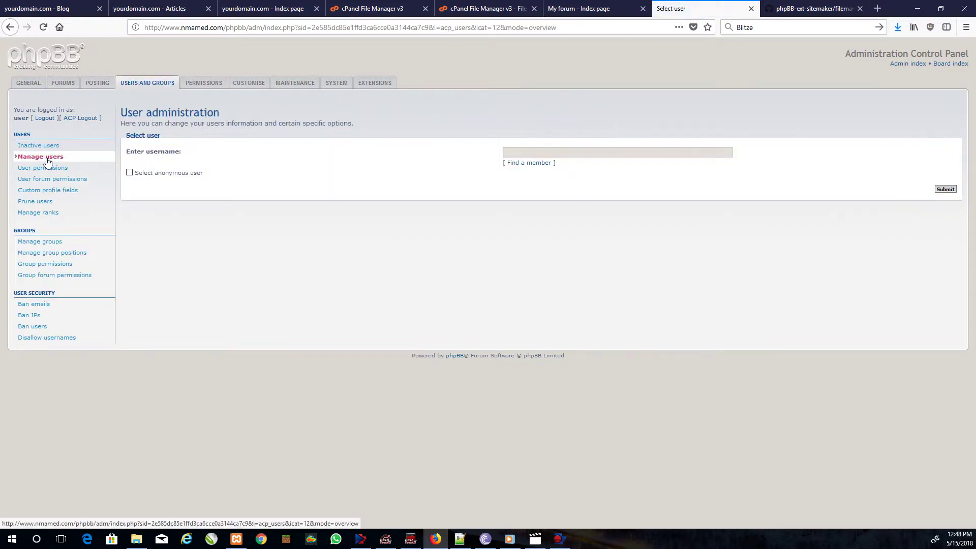
pyautogui.click(28, 243)
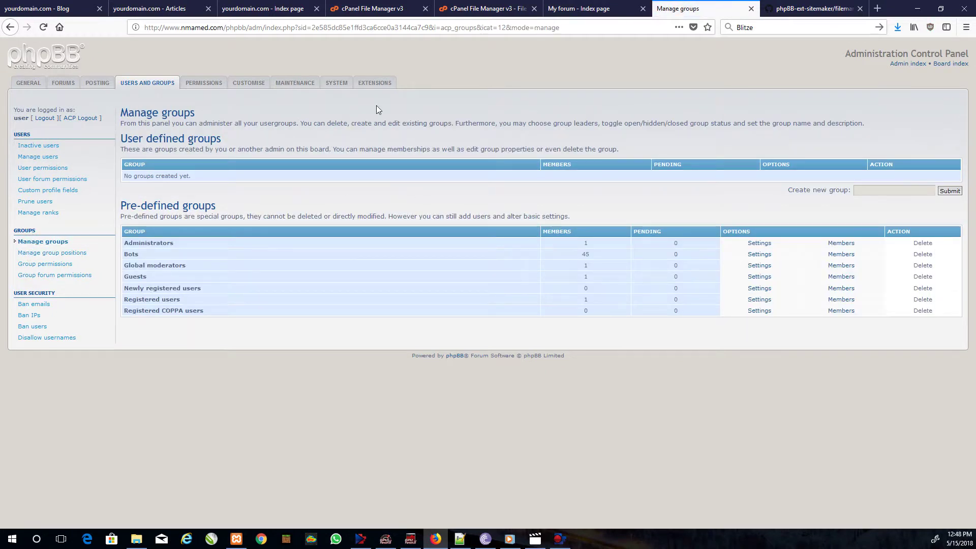
# - Inspect Blog's copy-permissions forum choices without changing them, then return to Content Types
pyautogui.click(375, 82)
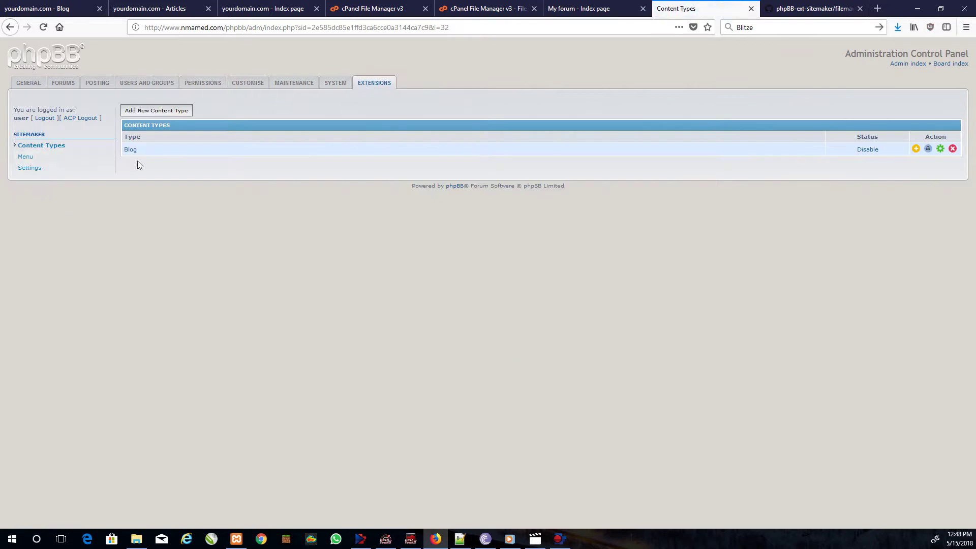
pyautogui.click(941, 149)
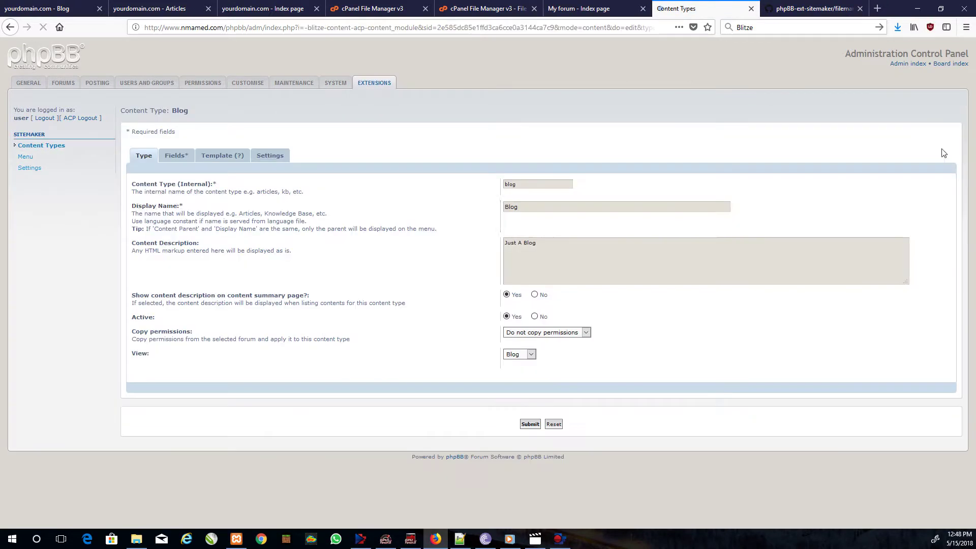
pyautogui.click(559, 334)
pyautogui.click(562, 331)
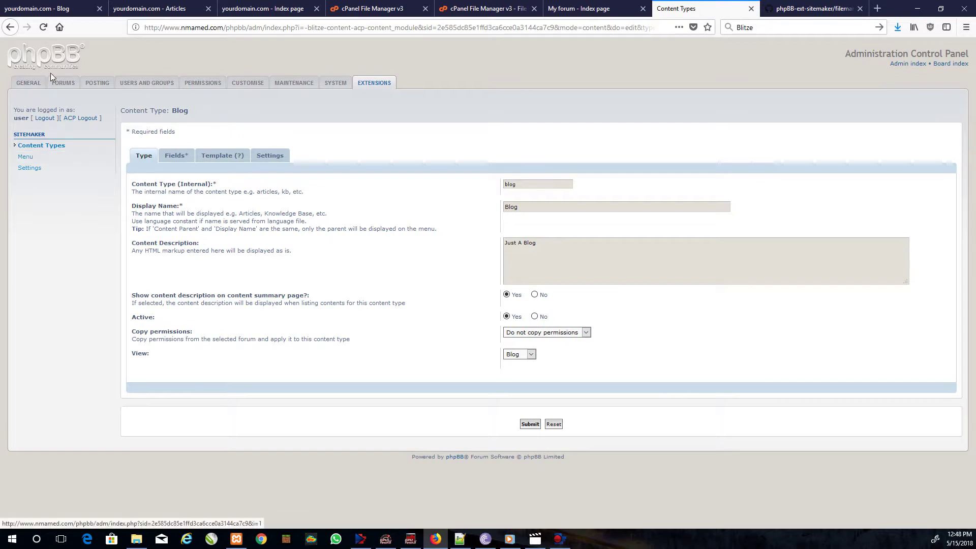
pyautogui.hotkey('alt', 'Left')
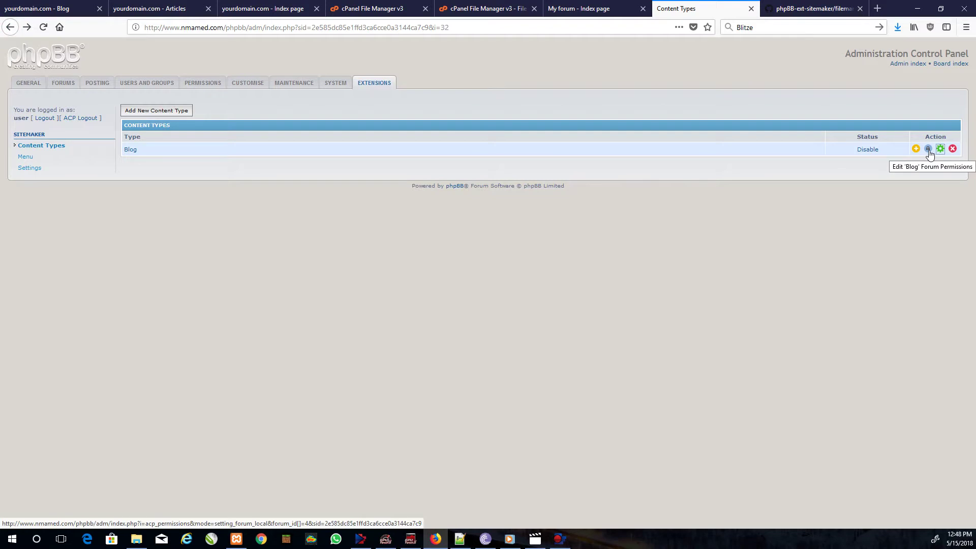
# - Add permissions for Administrators through Registered users, check available roles without assigning any, then go back
pyautogui.click(928, 149)
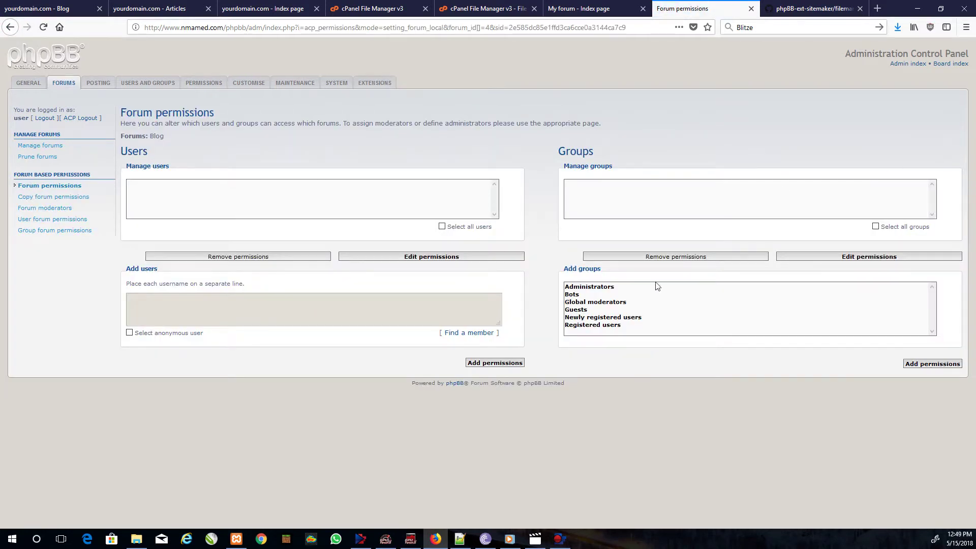
pyautogui.click(584, 286)
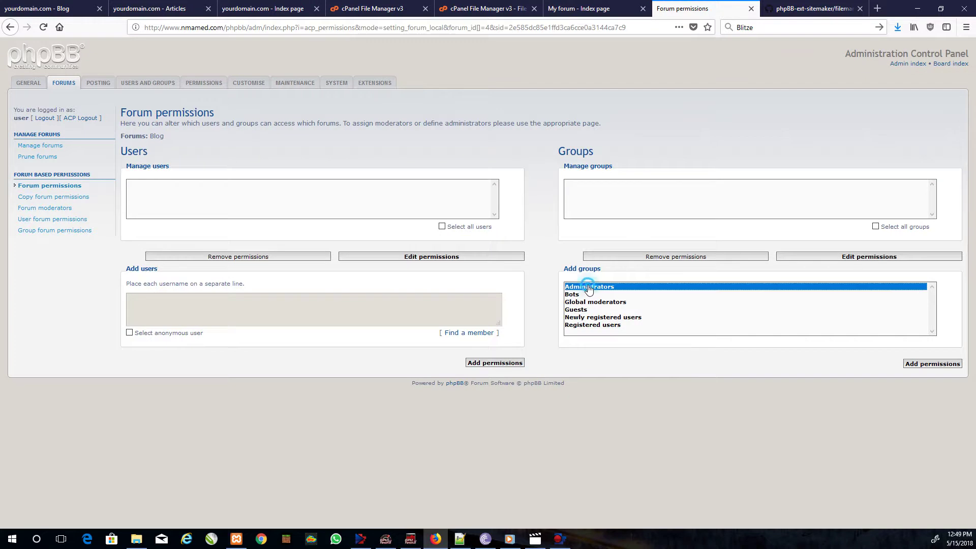
pyautogui.moveTo(568, 305); pyautogui.dragTo(577, 325)
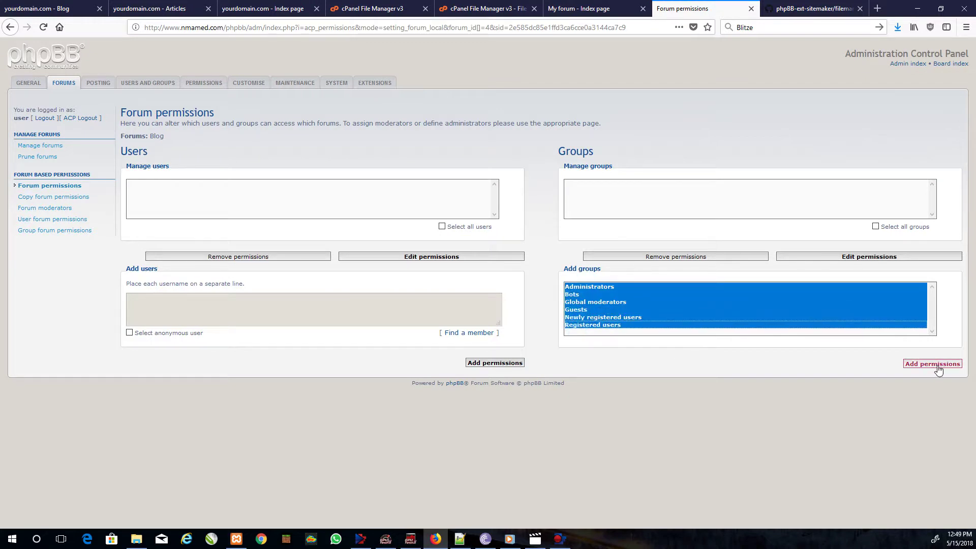
pyautogui.click(936, 364)
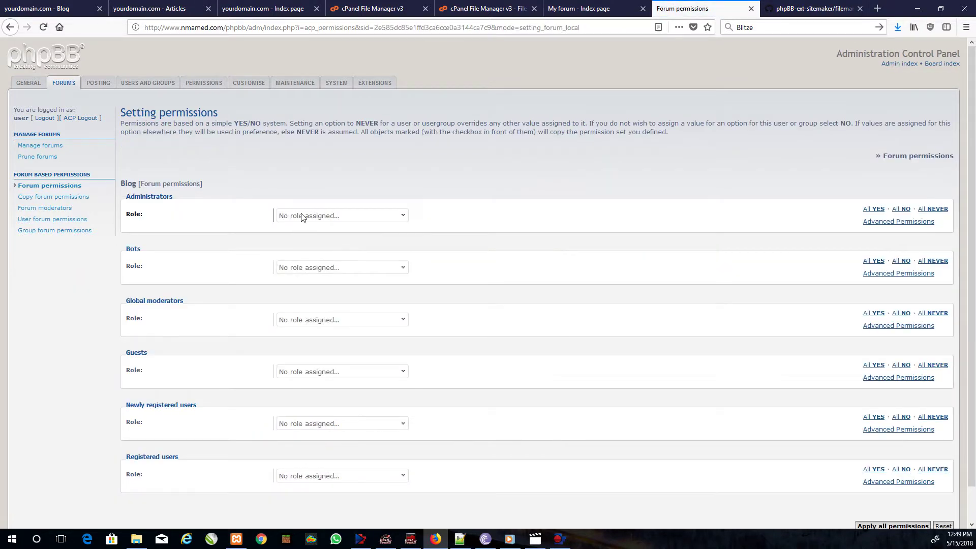
pyautogui.click(302, 217)
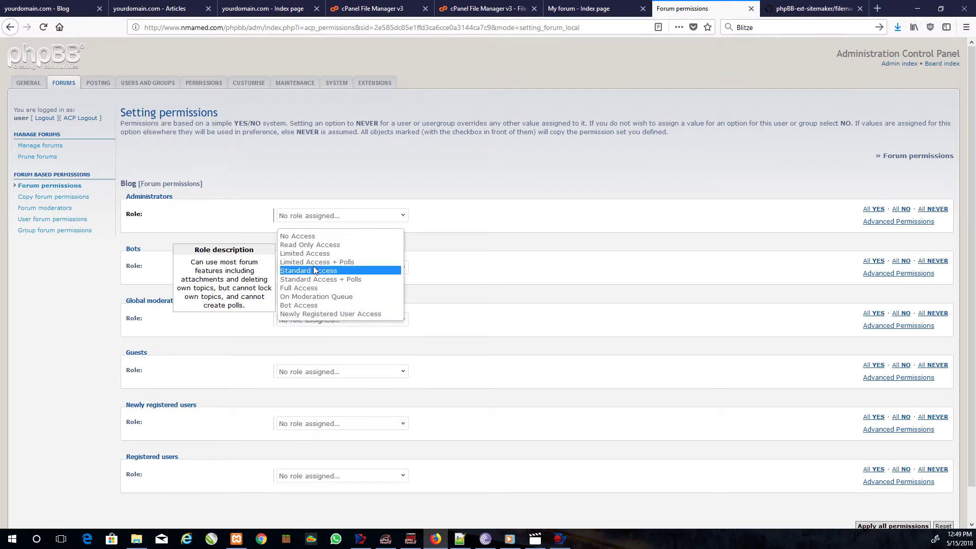
pyautogui.click(278, 183)
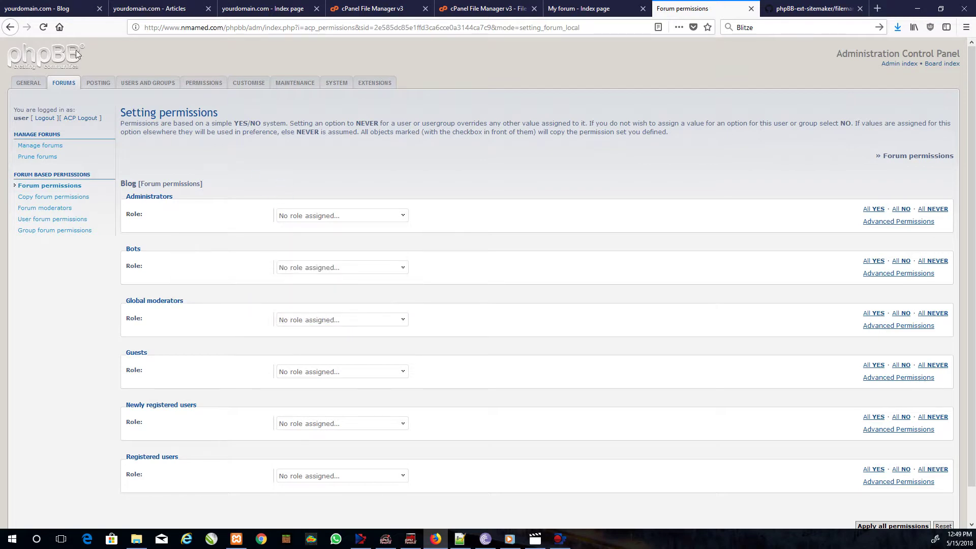
pyautogui.click(13, 30)
# - Edit the Blog content type to copy permissions from 'Your first forum' and submit
pyautogui.click(13, 30)
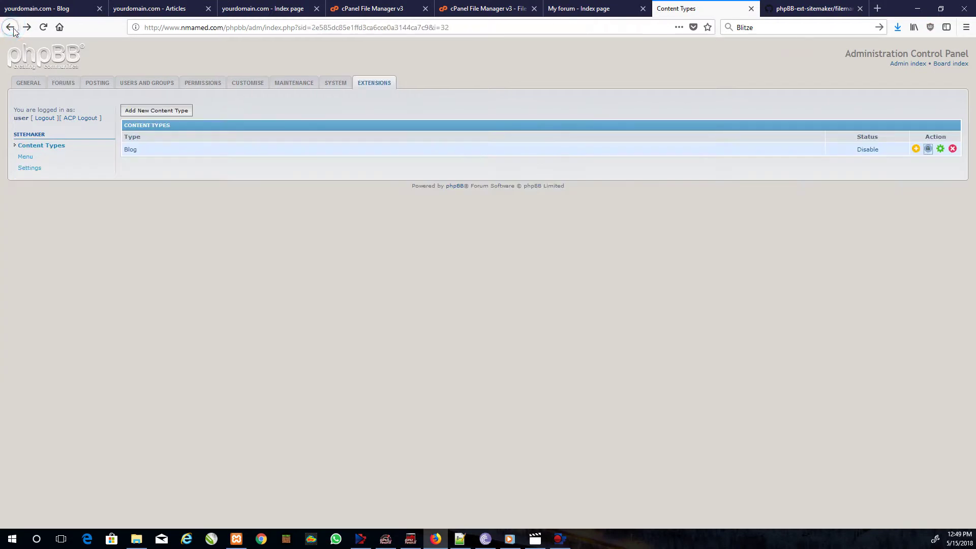
pyautogui.click(931, 150)
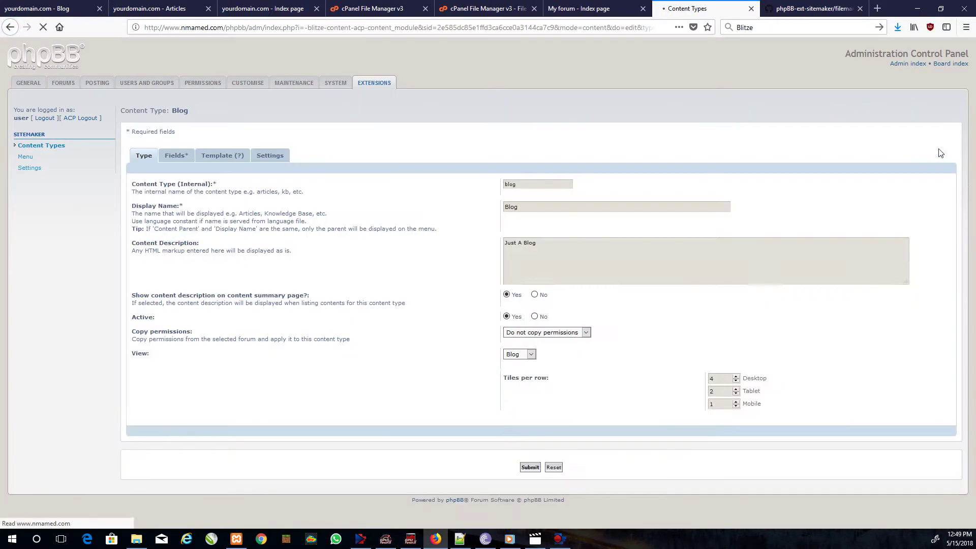
pyautogui.click(558, 333)
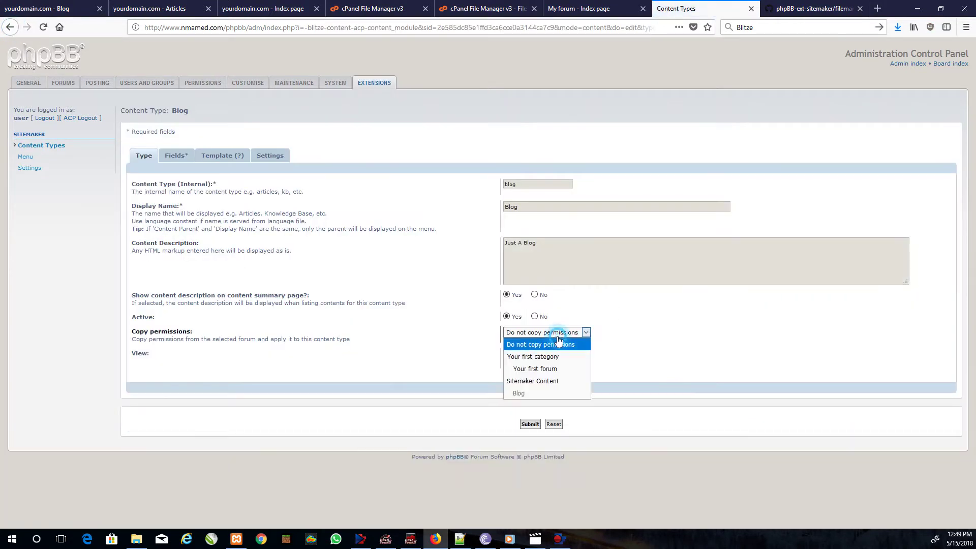
pyautogui.click(520, 374)
pyautogui.click(539, 425)
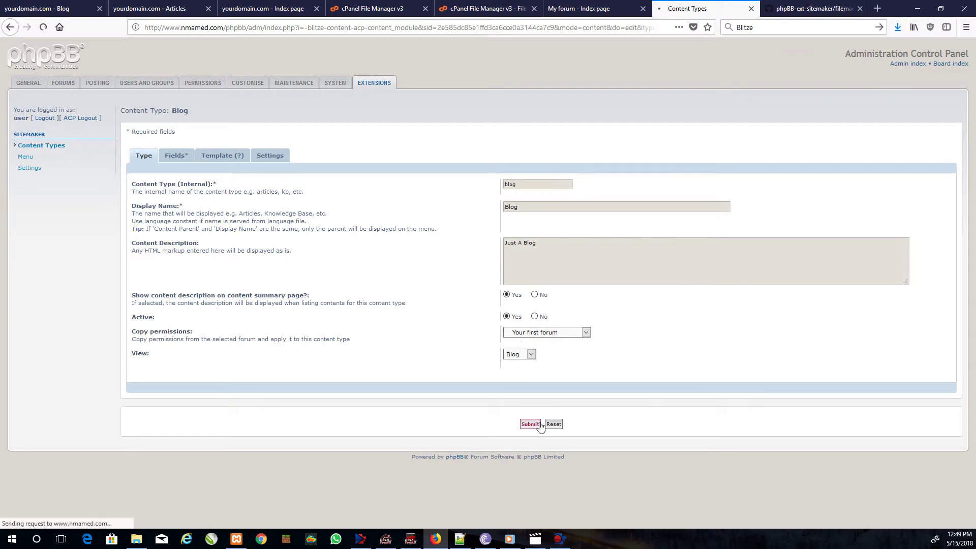
# - From the Content Types list, open a new Blog post page in a new tab
pyautogui.click(544, 150)
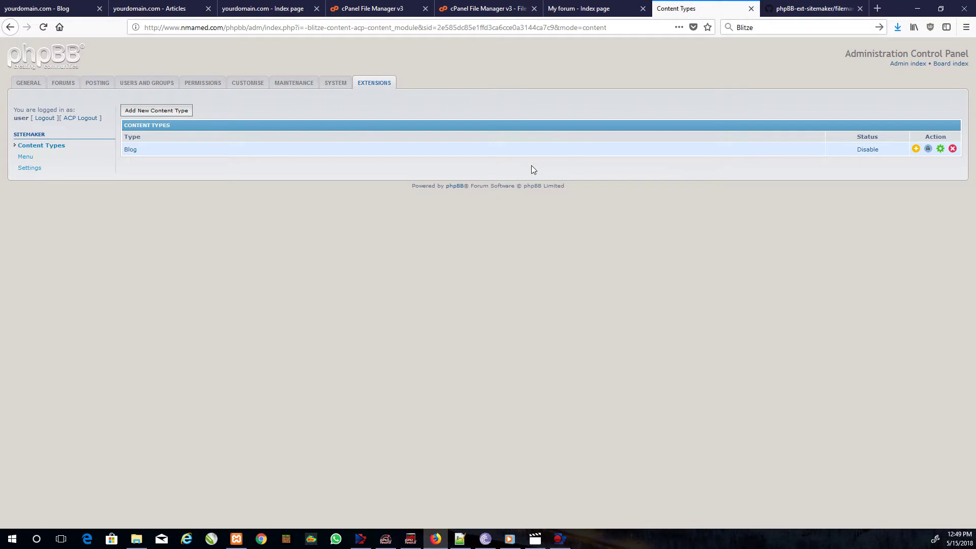
pyautogui.rightClick(915, 153)
pyautogui.click(921, 157)
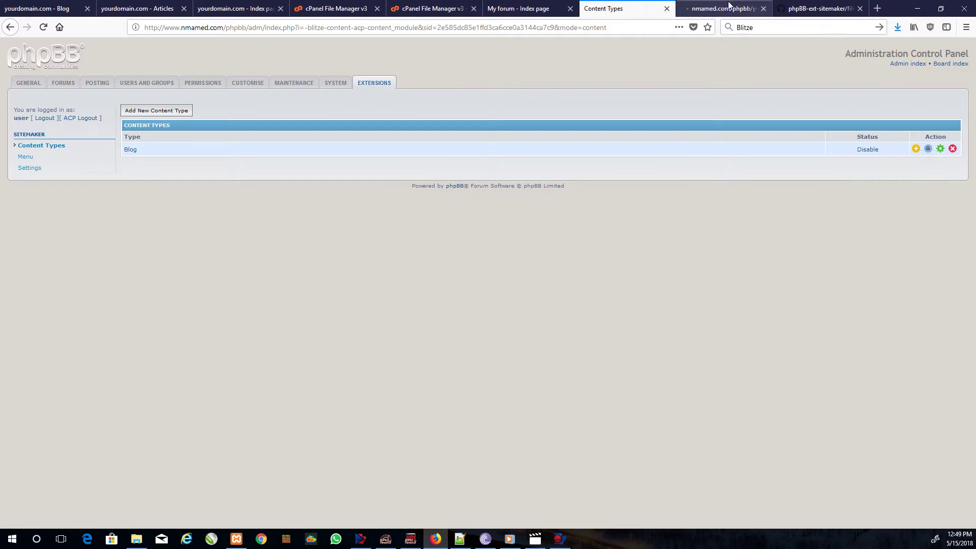
# - Write a Blog topic with subject 'test' and body 'test', then preview it
pyautogui.click(729, 7)
pyautogui.click(292, 176)
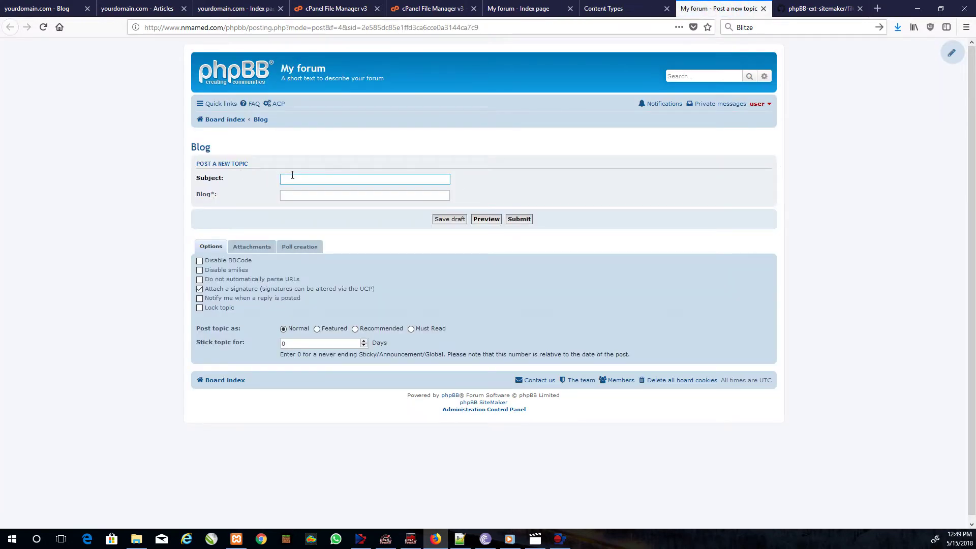
pyautogui.write('TEst')
pyautogui.click(304, 194)
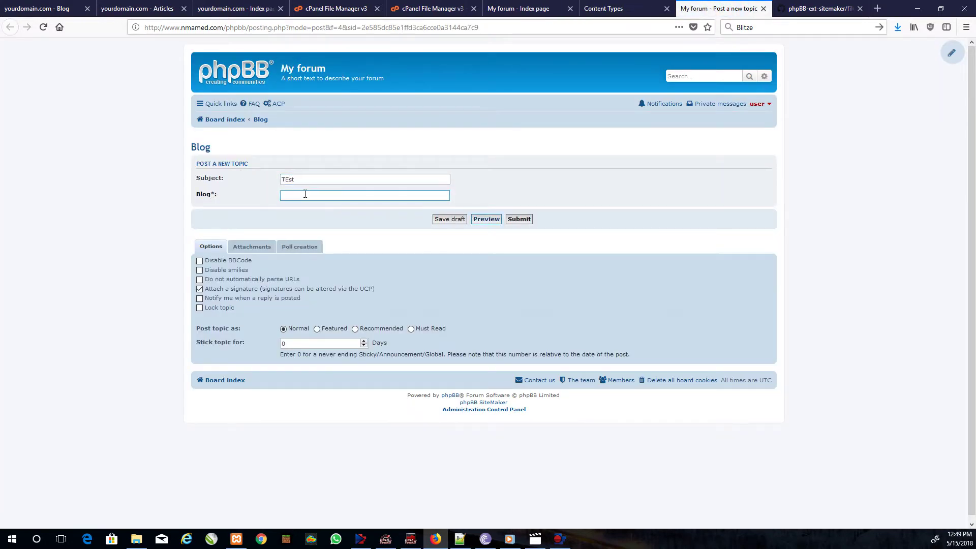
pyautogui.write('test')
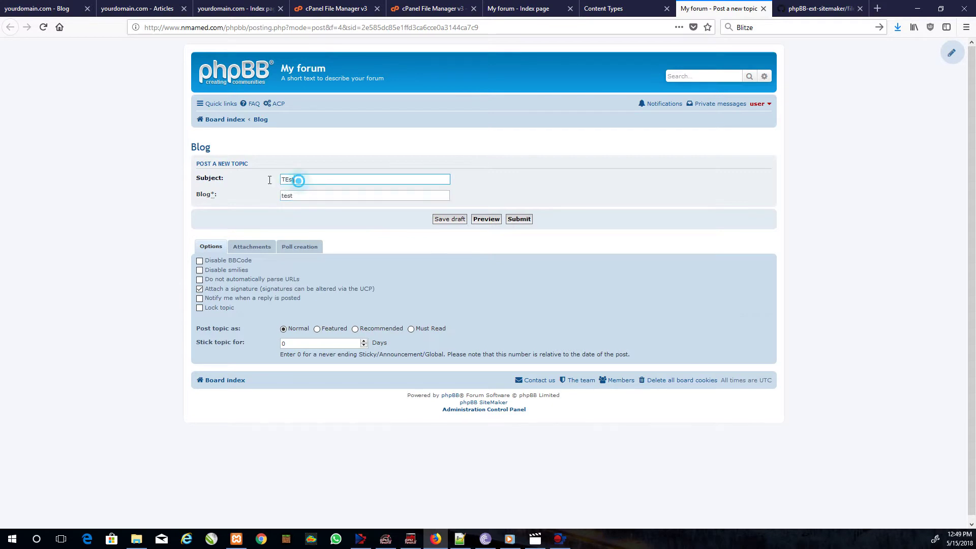
pyautogui.moveTo(299, 178); pyautogui.dragTo(218, 181)
pyautogui.write('test')
pyautogui.click(486, 219)
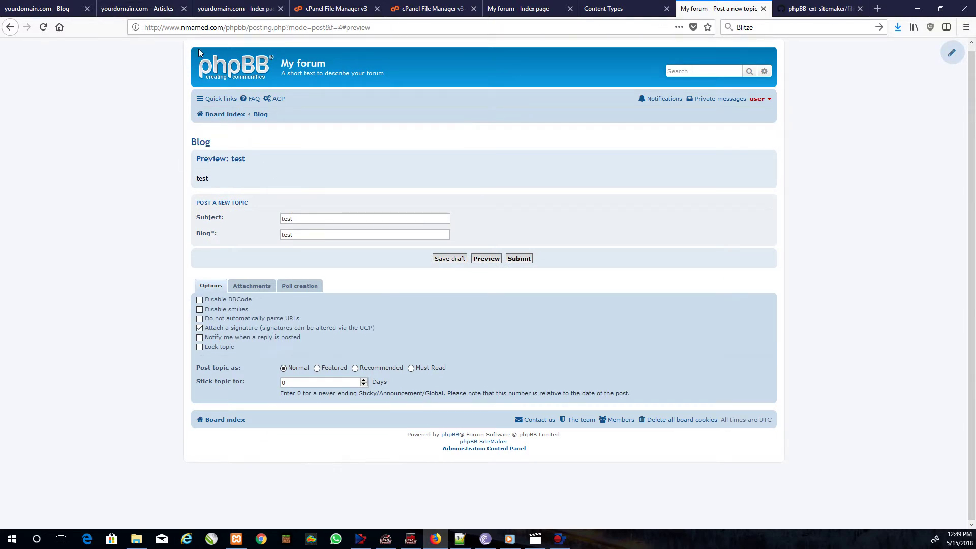
# - Copy the demo site's content path and paste it into the forum's address, trimming the articles name
pyautogui.click(257, 10)
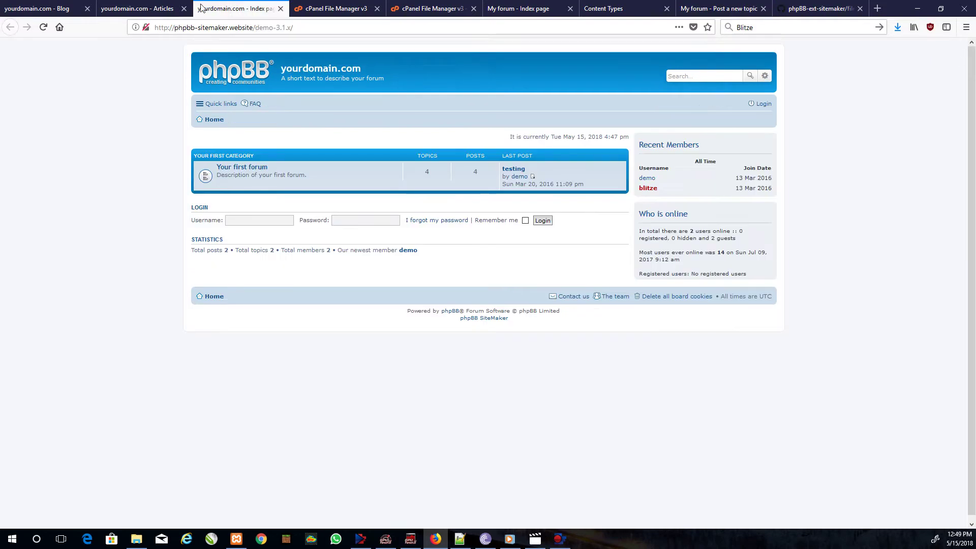
pyautogui.click(146, 6)
pyautogui.moveTo(300, 30); pyautogui.dragTo(412, 30)
pyautogui.hotkey('ctrl', 'c')
pyautogui.click(511, 9)
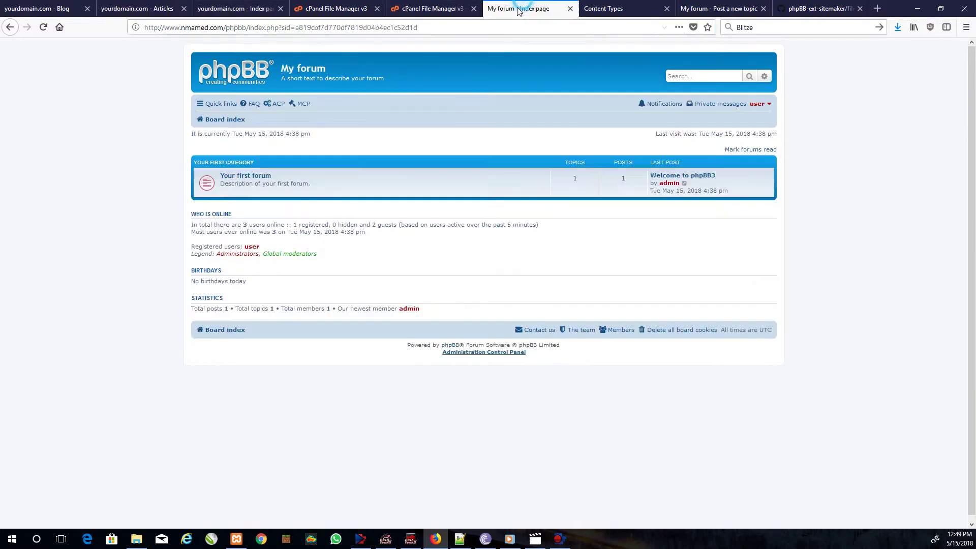
pyautogui.click(257, 24)
pyautogui.moveTo(248, 27); pyautogui.dragTo(581, 48)
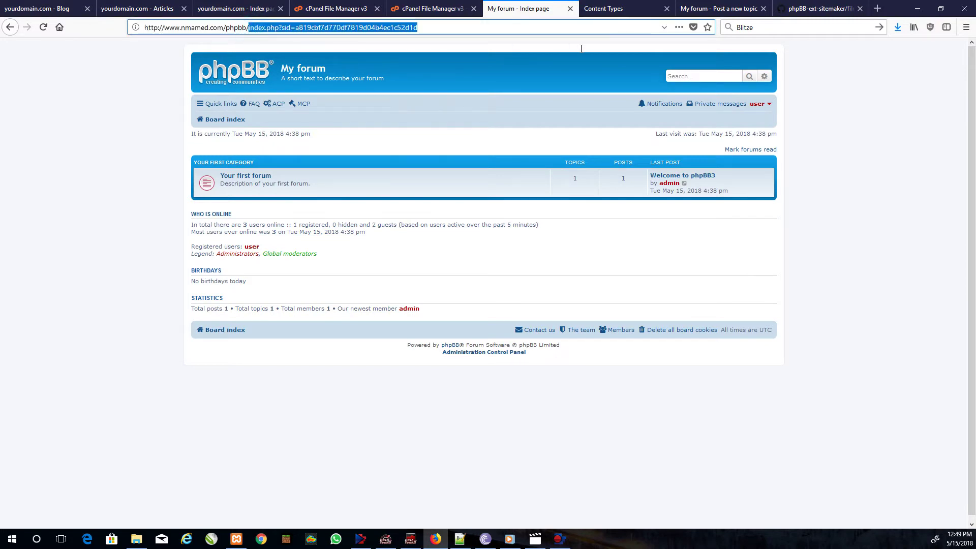
pyautogui.hotkey('ctrl', 'v')
pyautogui.press('BackSpace')
pyautogui.press('BackSpace')
pyautogui.press('BackSpace')
pyautogui.press('BackSpace')
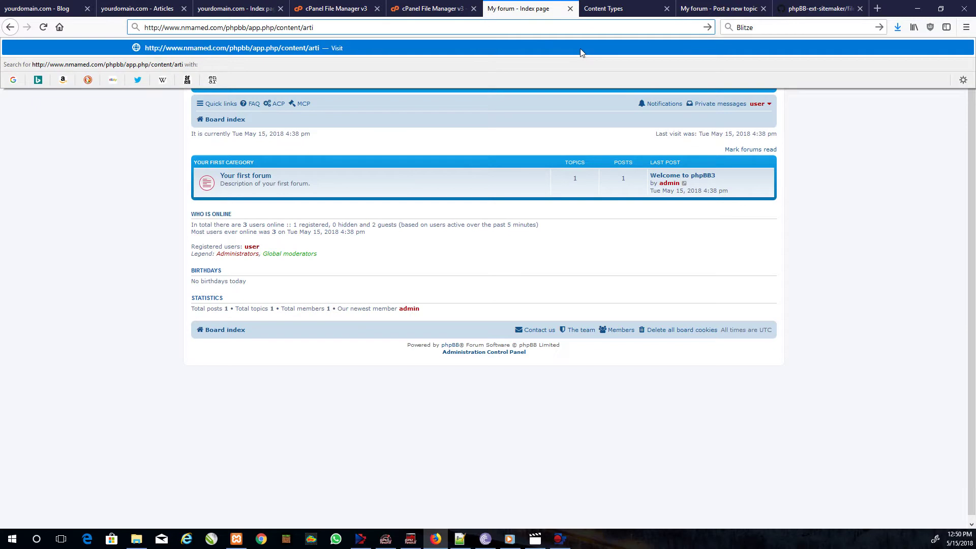
pyautogui.press('BackSpace')
# - Complete the address as app.php/content/Blog and load the Blog content page
pyautogui.click(607, 8)
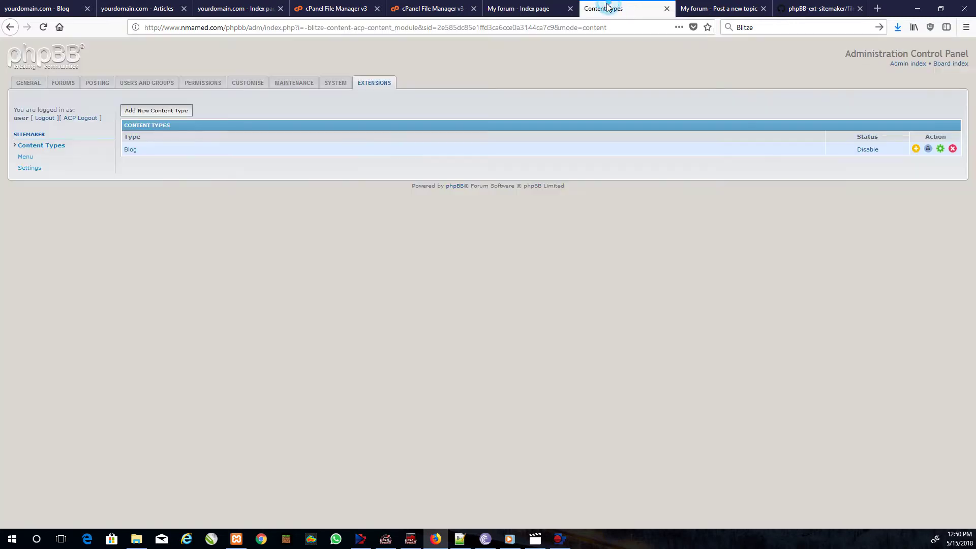
pyautogui.click(519, 8)
pyautogui.click(357, 28)
pyautogui.write('Blog')
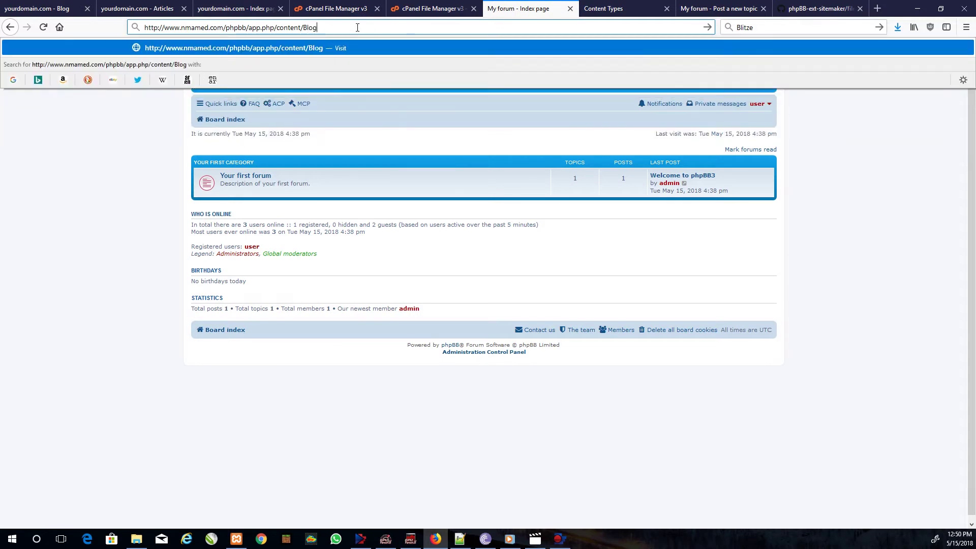
pyautogui.press('Return')
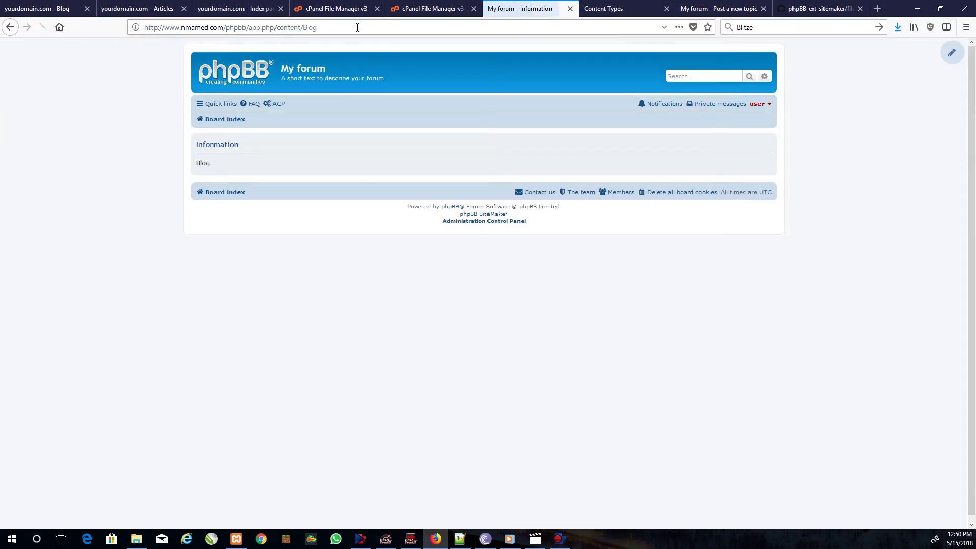
# - Copy the Blog content page's full address
pyautogui.click(322, 28)
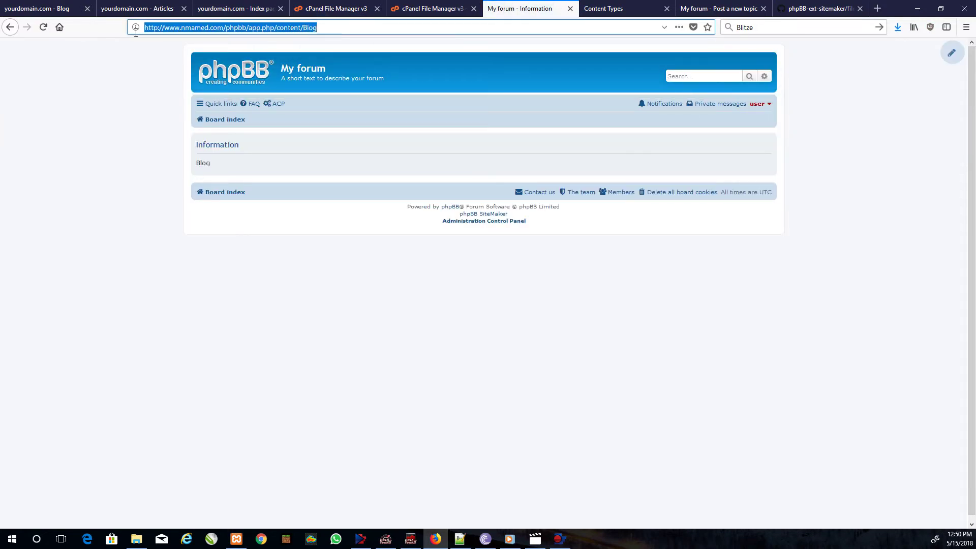
pyautogui.rightClick(167, 29)
pyautogui.click(190, 62)
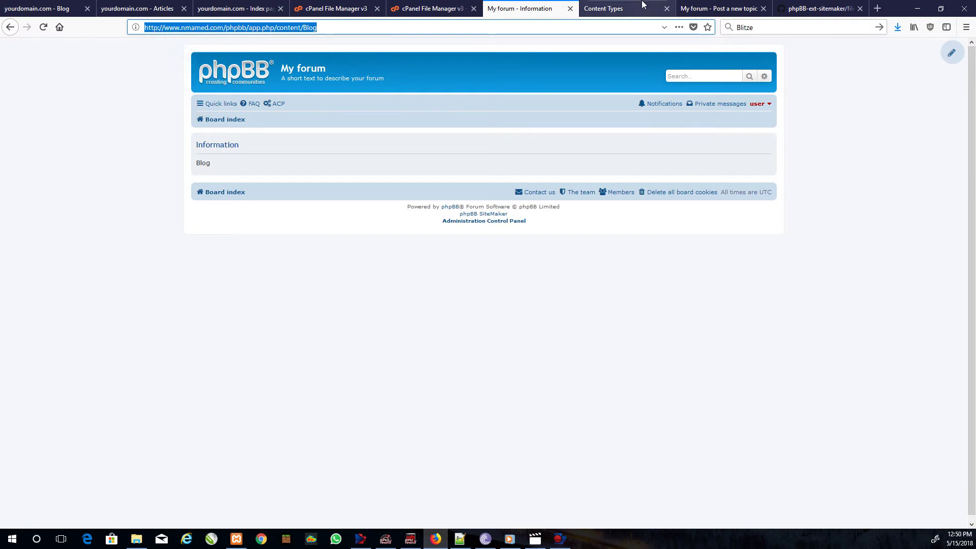
pyautogui.click(645, 6)
# - Create a new menu with a Blog item linking to the pasted app.php/content/Blog address
pyautogui.click(28, 157)
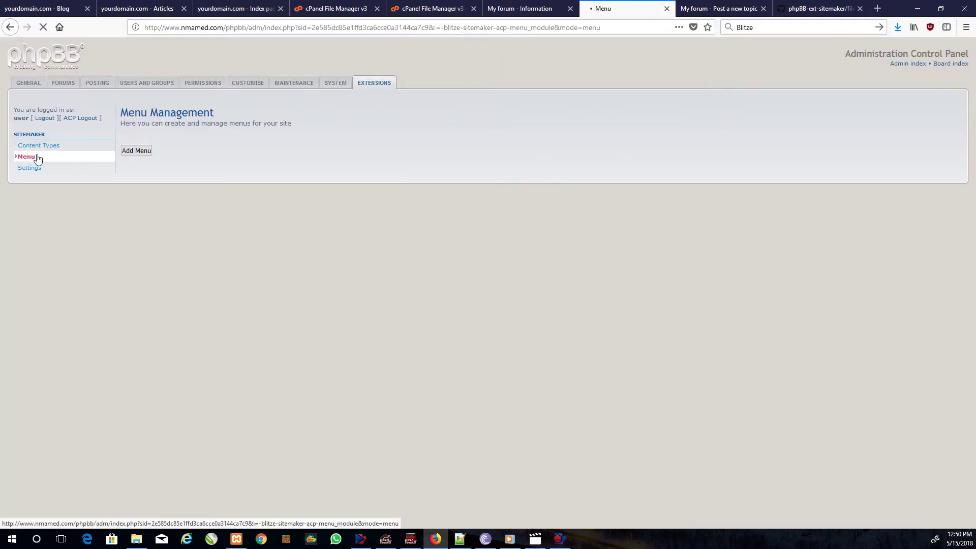
pyautogui.click(146, 153)
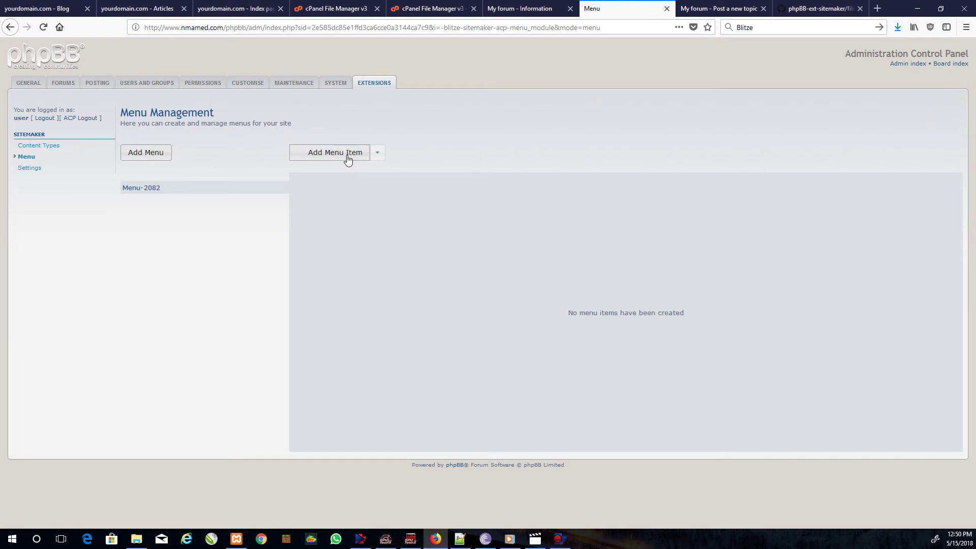
pyautogui.click(349, 155)
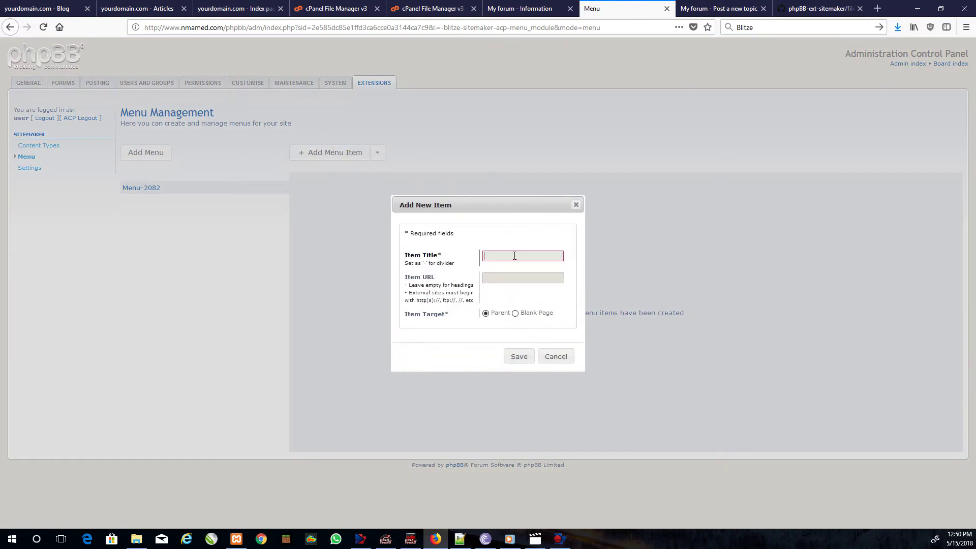
pyautogui.click(500, 279)
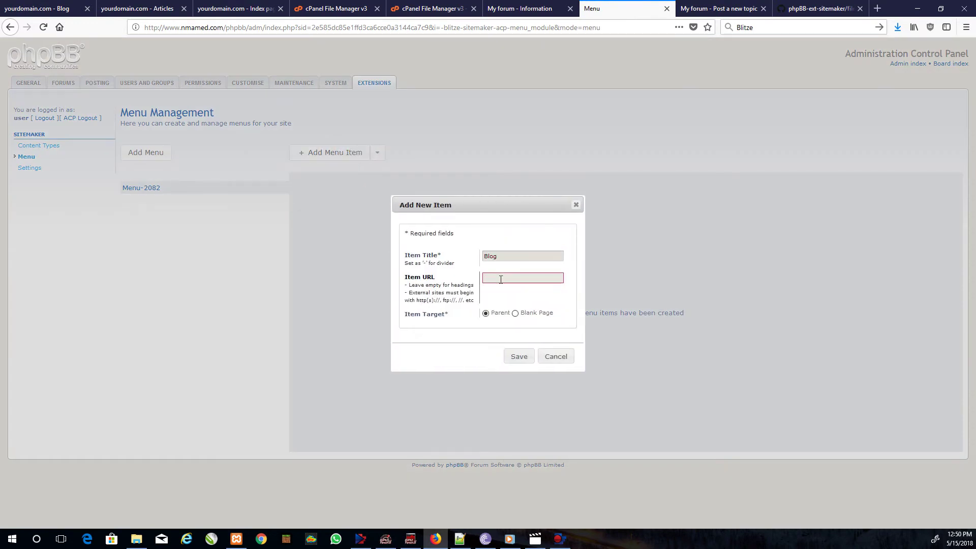
pyautogui.hotkey('ctrl', 'v')
pyautogui.click(519, 357)
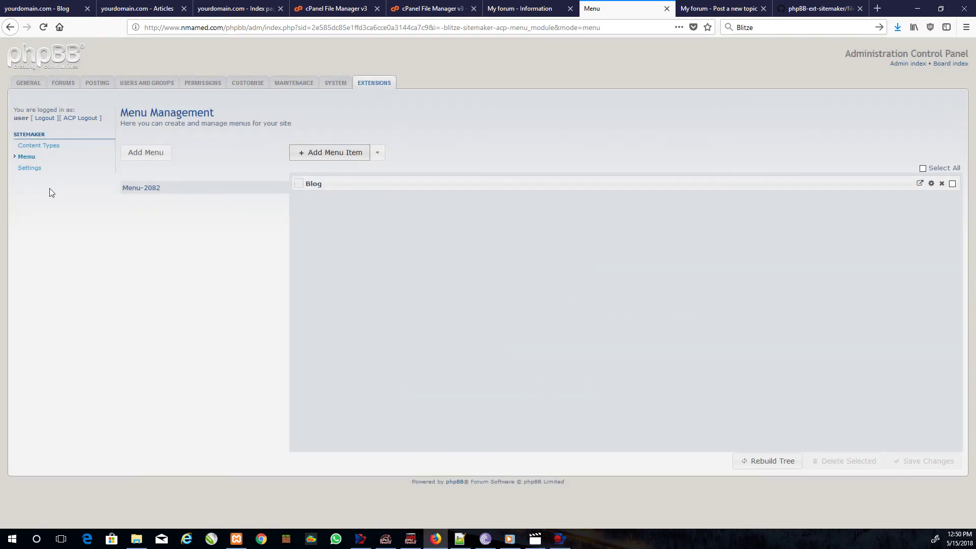
# - Set Menu-2082 as the main navigation menu in SiteMaker settings and submit
pyautogui.click(29, 168)
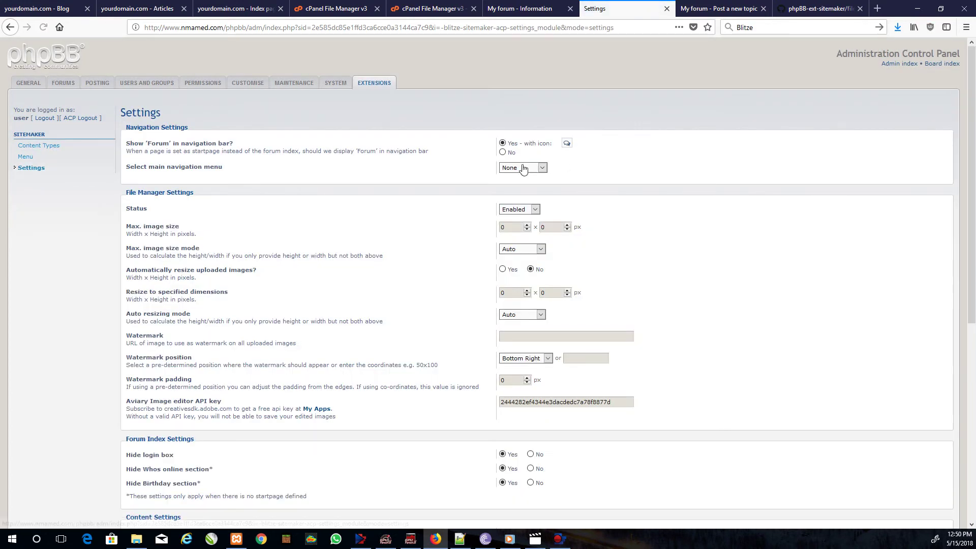
pyautogui.click(523, 168)
pyautogui.click(518, 189)
pyautogui.scroll(-5, 483, 294)
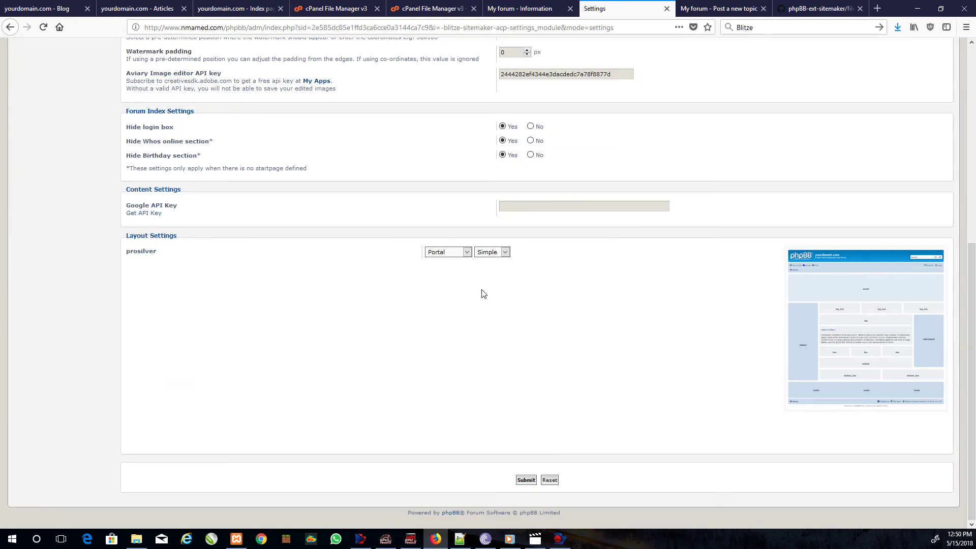
pyautogui.click(526, 480)
# - From the board index, open the Blog page through the new Blog navigation link
pyautogui.click(508, 8)
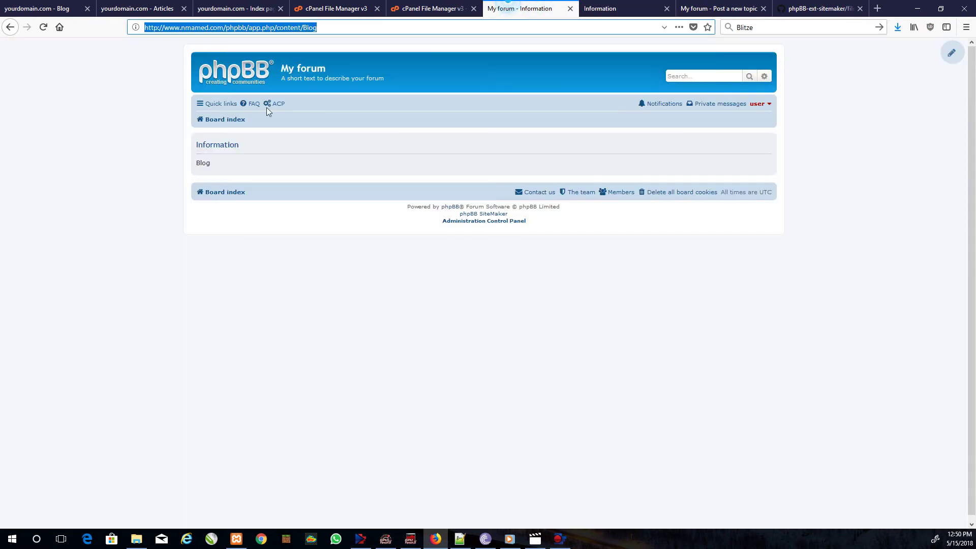
pyautogui.click(225, 119)
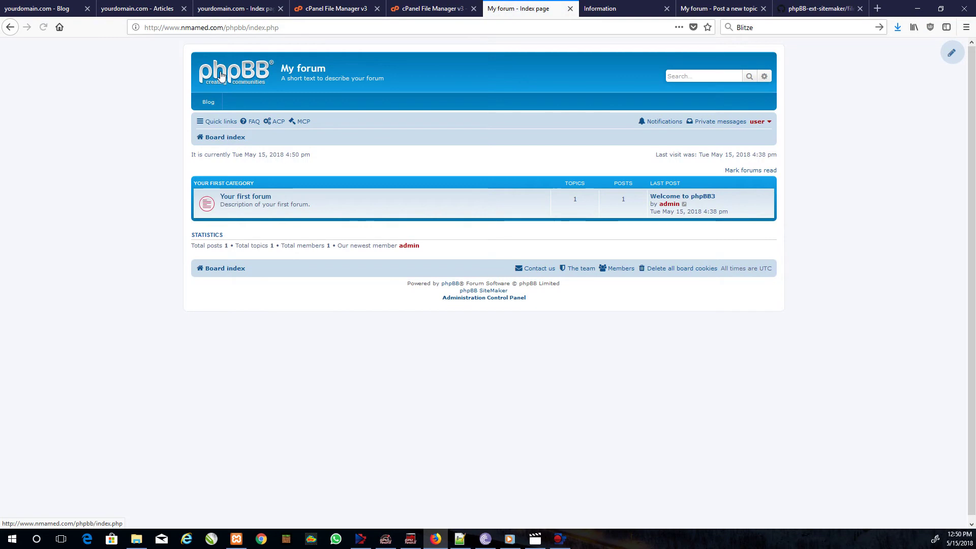
pyautogui.click(212, 103)
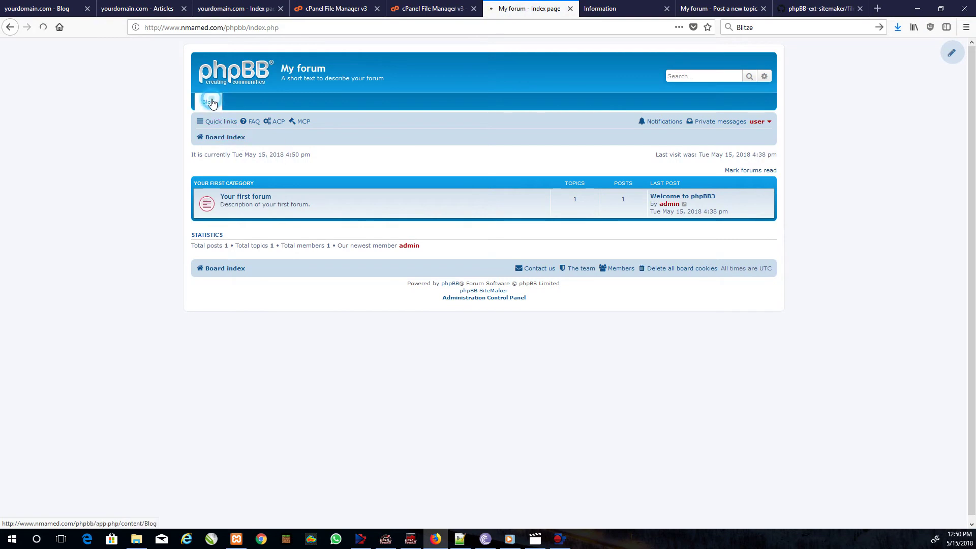
pyautogui.moveTo(275, 28); pyautogui.dragTo(358, 29)
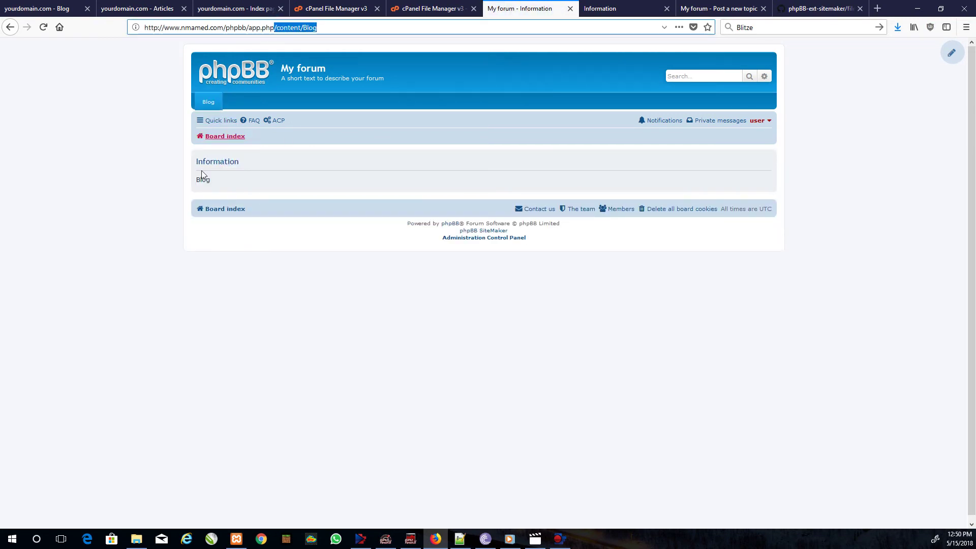
# - Return to the SiteMaker demo blog tab, stepping back and forward once
pyautogui.click(28, 9)
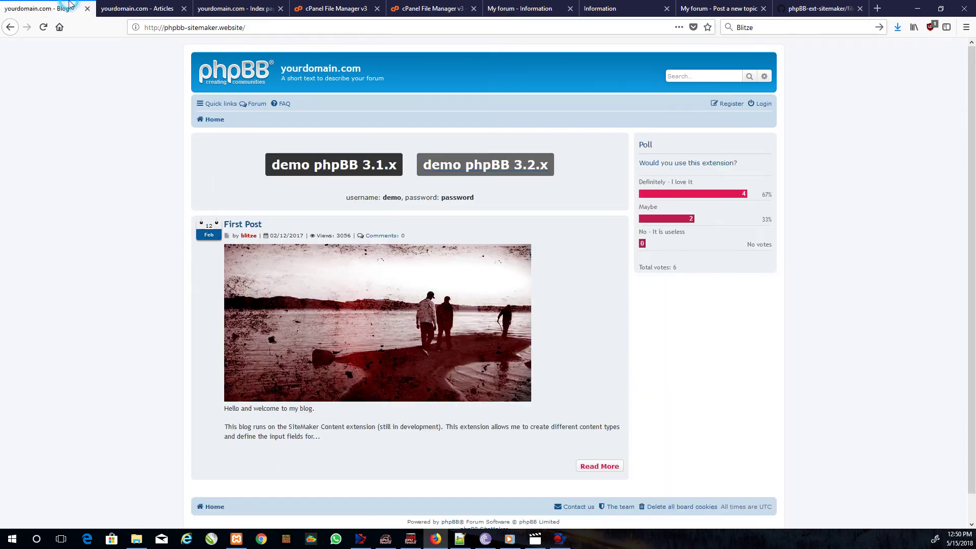
pyautogui.click(10, 27)
pyautogui.click(27, 28)
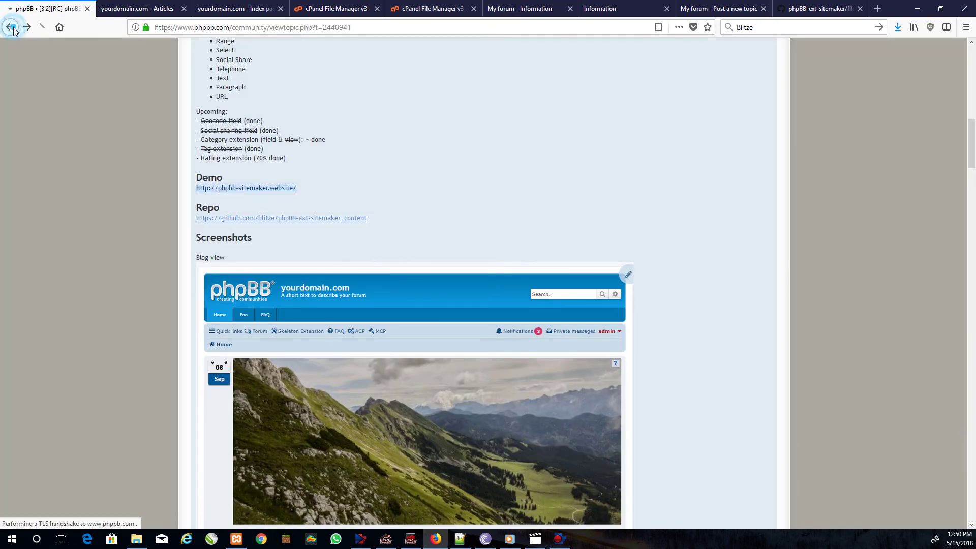